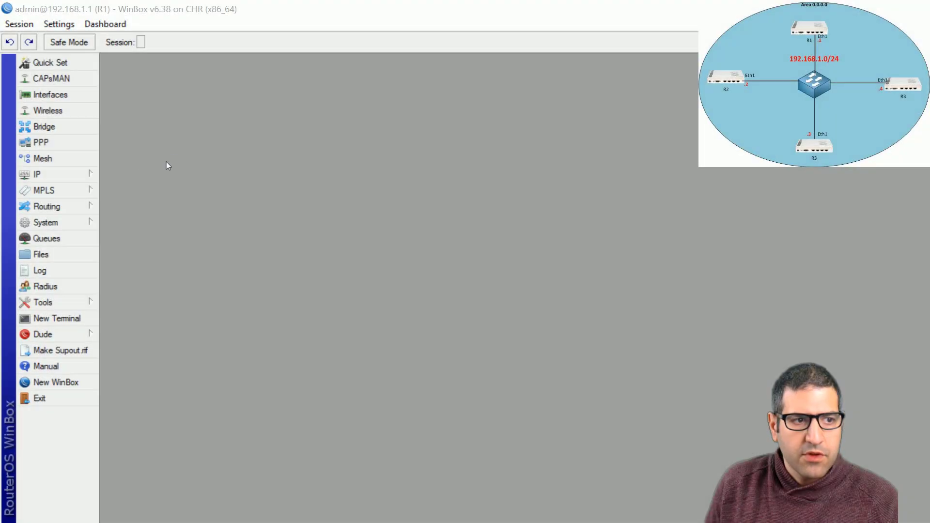
Set the router ID of R1's default OSPF instance to 1.1.1.1.
left_click(57, 207)
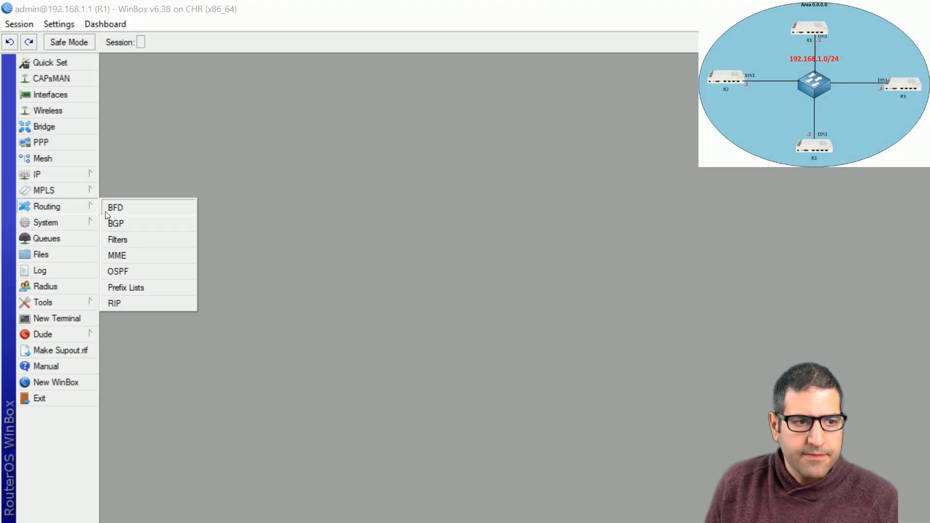
left_click(149, 273)
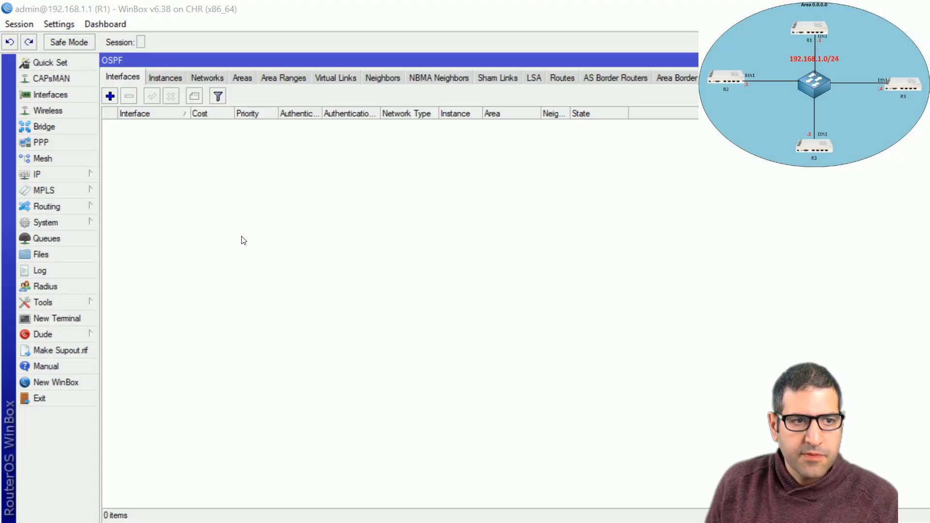
left_click(165, 78)
double_click(138, 124)
key("Tab")
type("1.1.1.1")
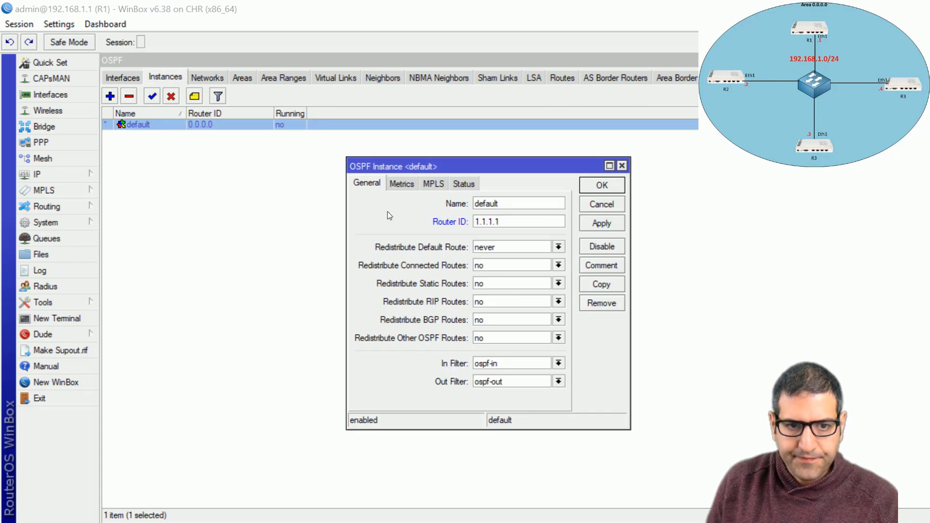
left_click(614, 189)
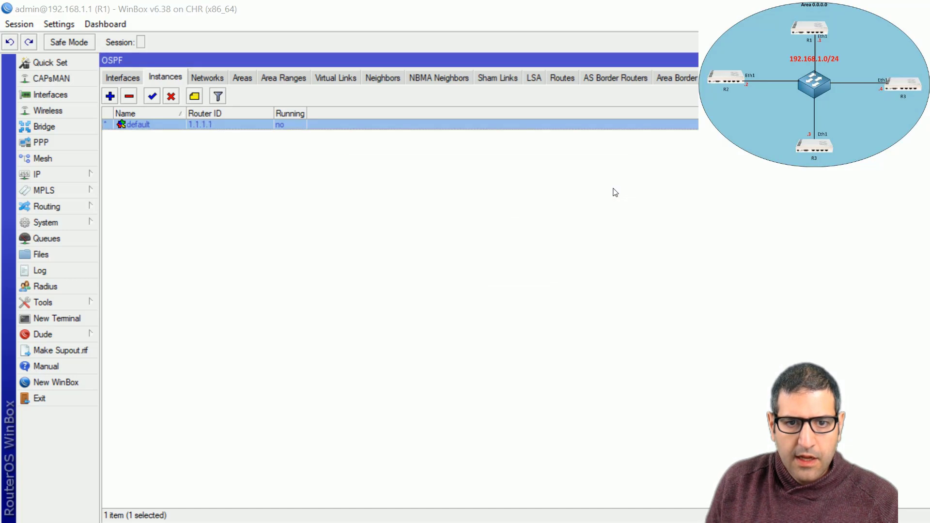
Add ether1 as an OSPF interface on R1, keeping the default cost, priority and broadcast network type.
left_click(122, 77)
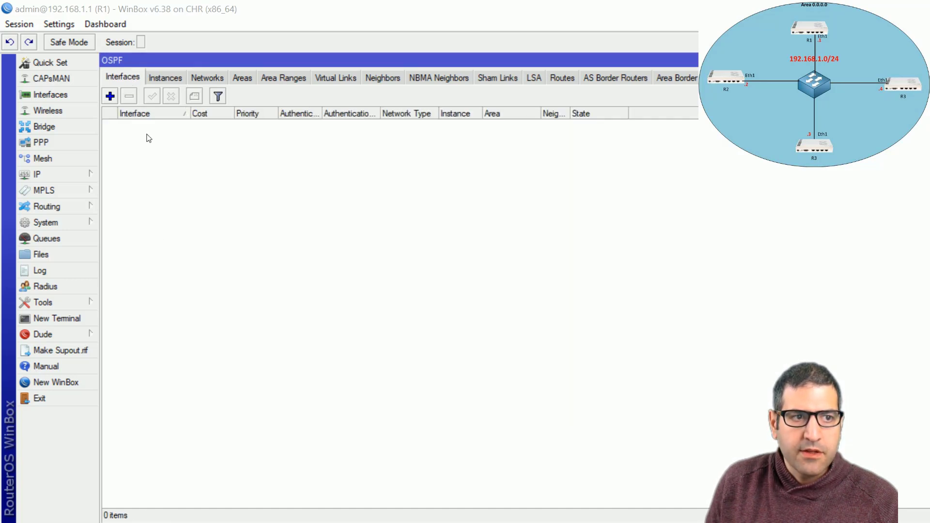
left_click(114, 97)
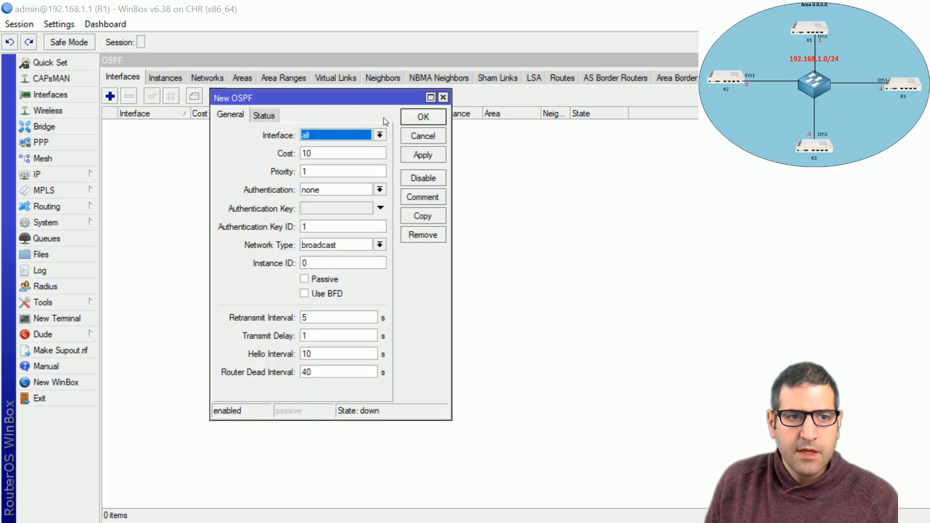
left_click(324, 139)
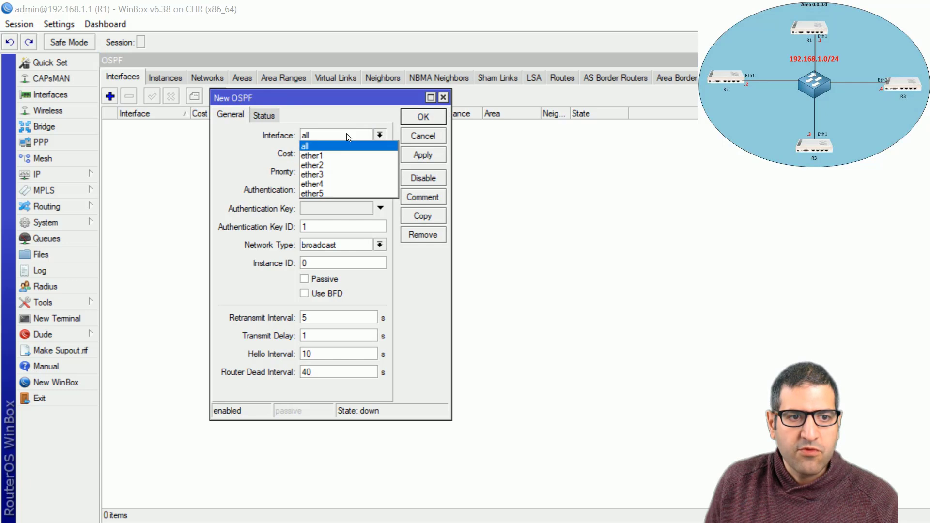
left_click(345, 152)
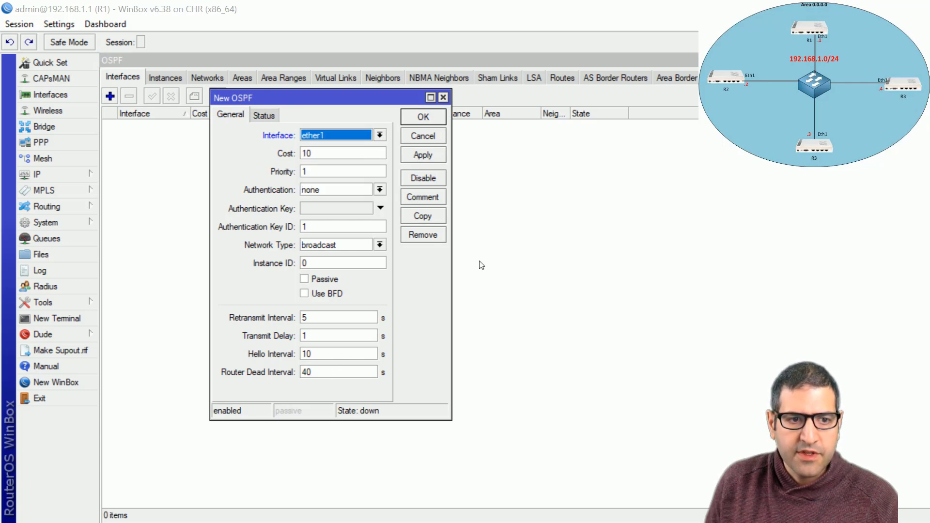
left_click(423, 117)
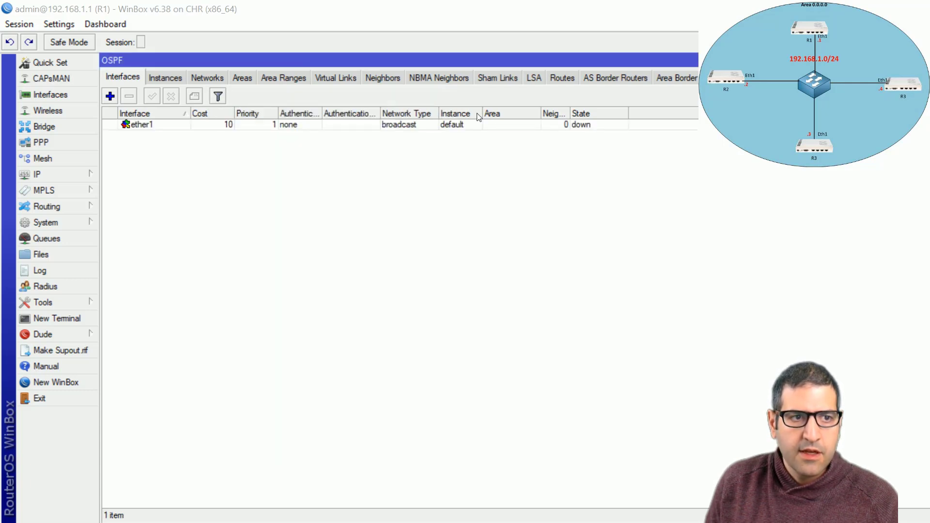
Check the name and area ID of the existing backbone area in R1's OSPF settings.
left_click(215, 80)
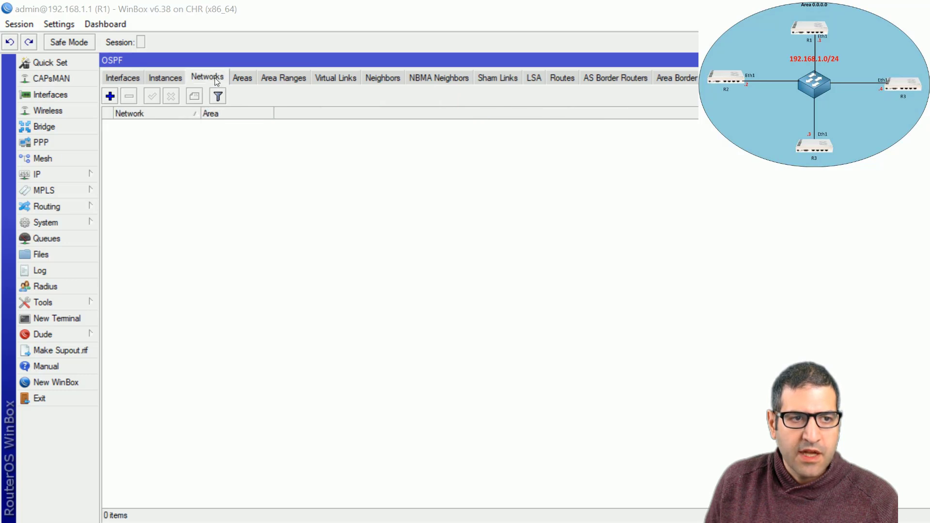
left_click(243, 78)
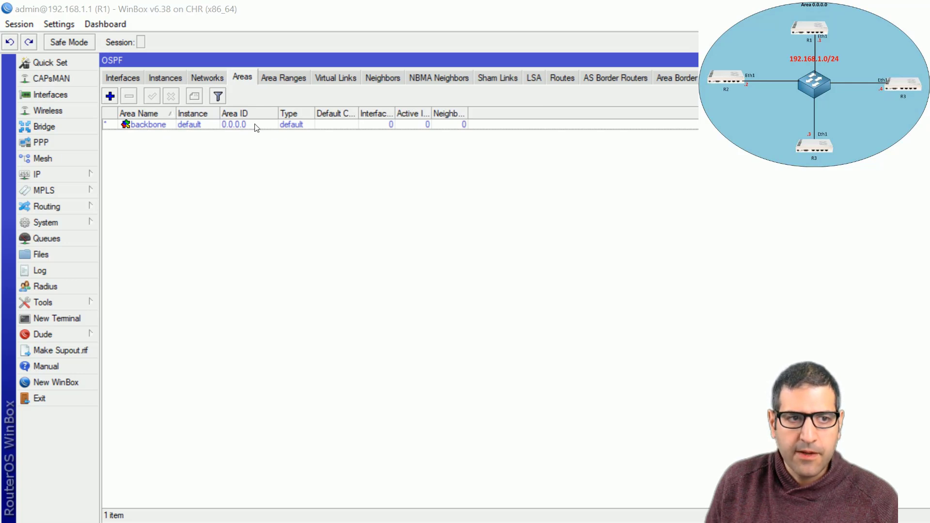
left_click(152, 127)
double_click(152, 127)
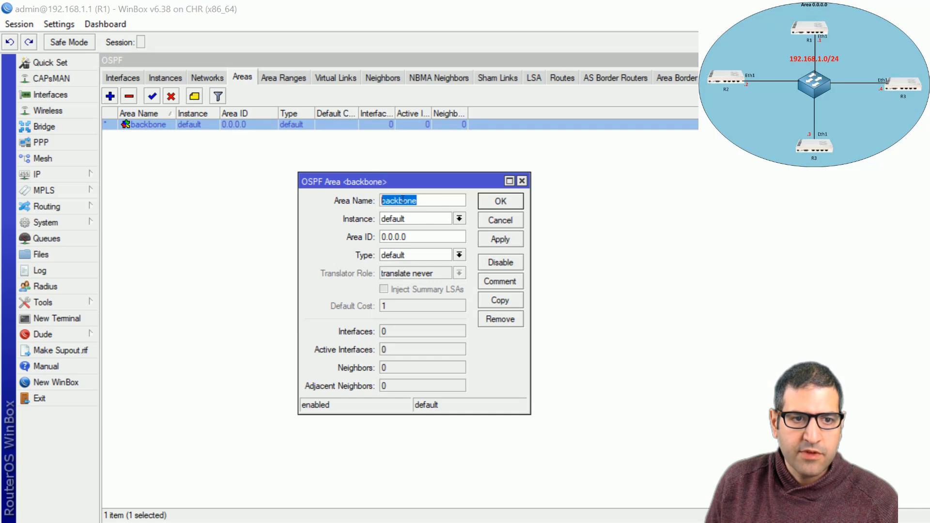
double_click(424, 237)
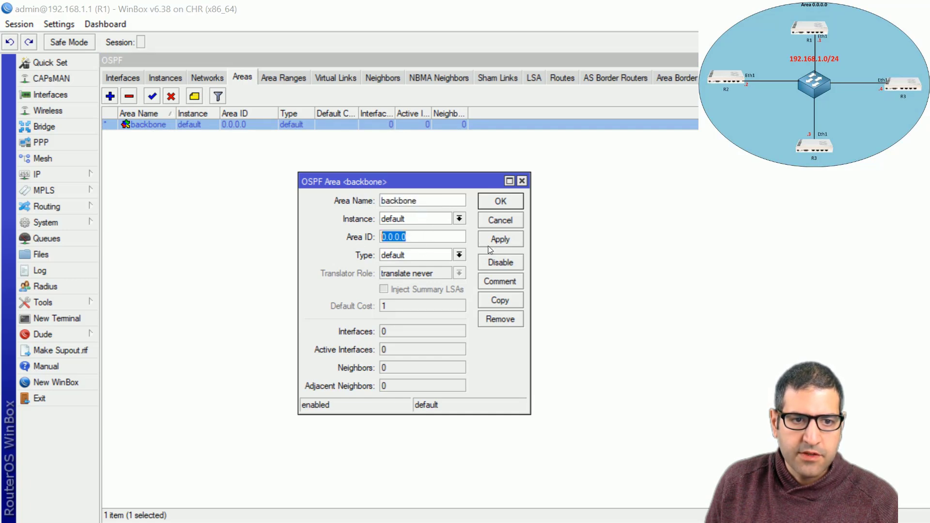
left_click(522, 181)
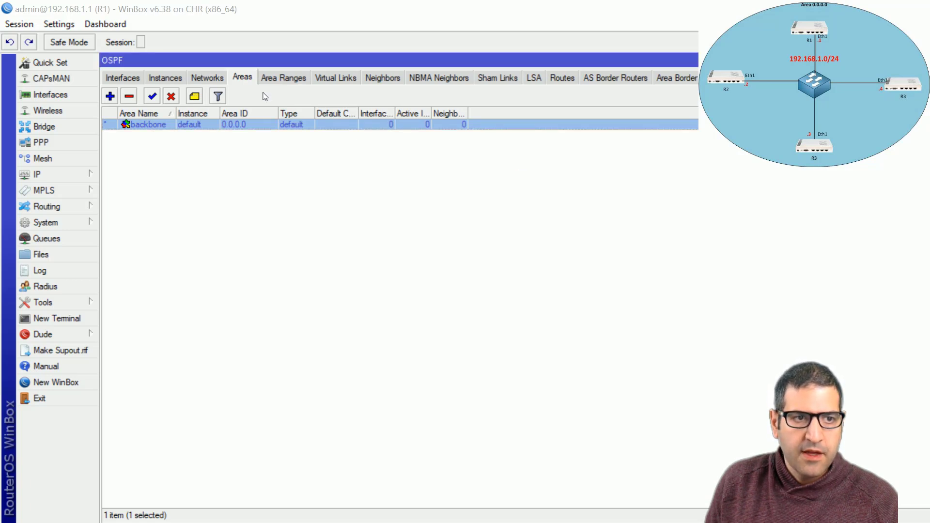
Add the OSPF network 192.168.1.0/24 to the backbone area on R1 and check the OSPF interface's state.
left_click(207, 77)
left_click(111, 96)
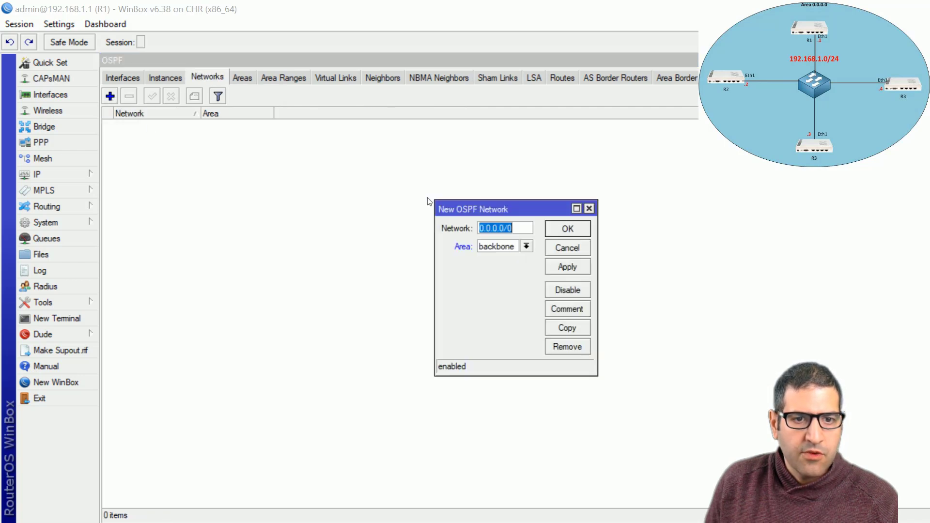
type("192.16")
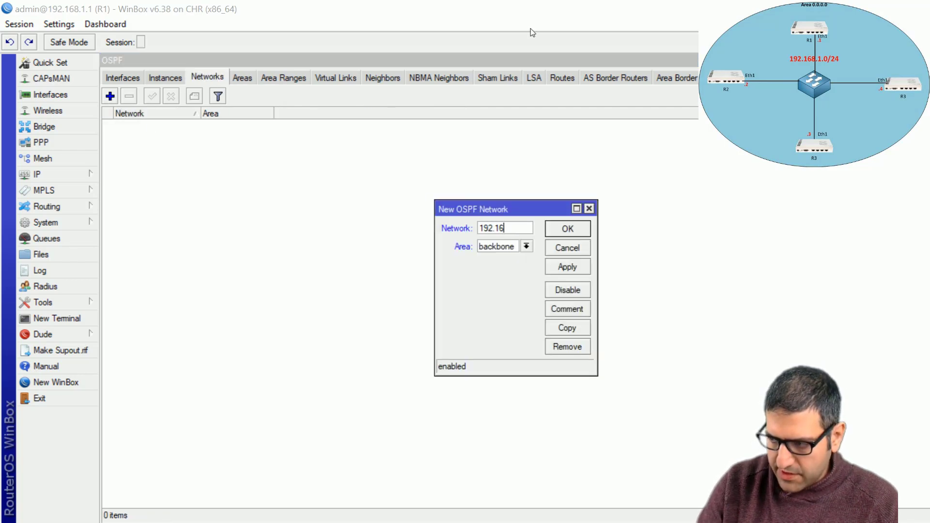
type("8.1")
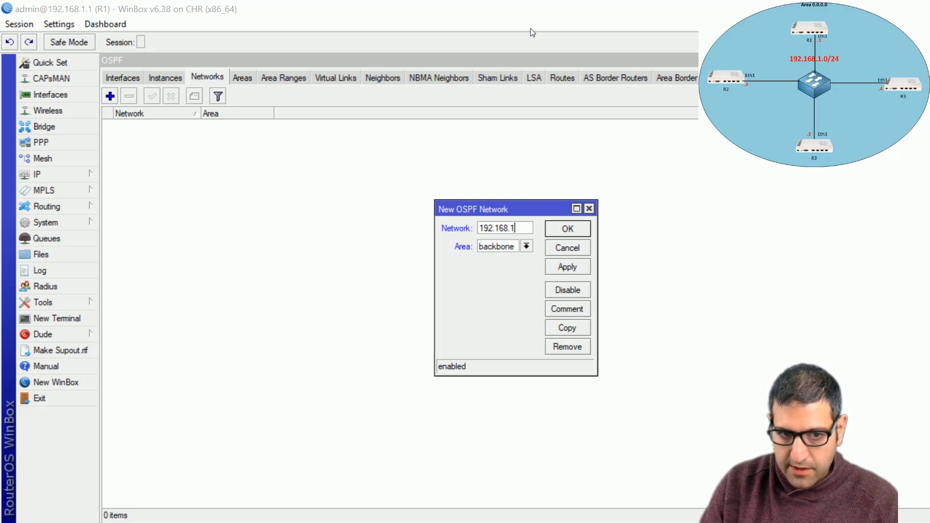
type(".0/24")
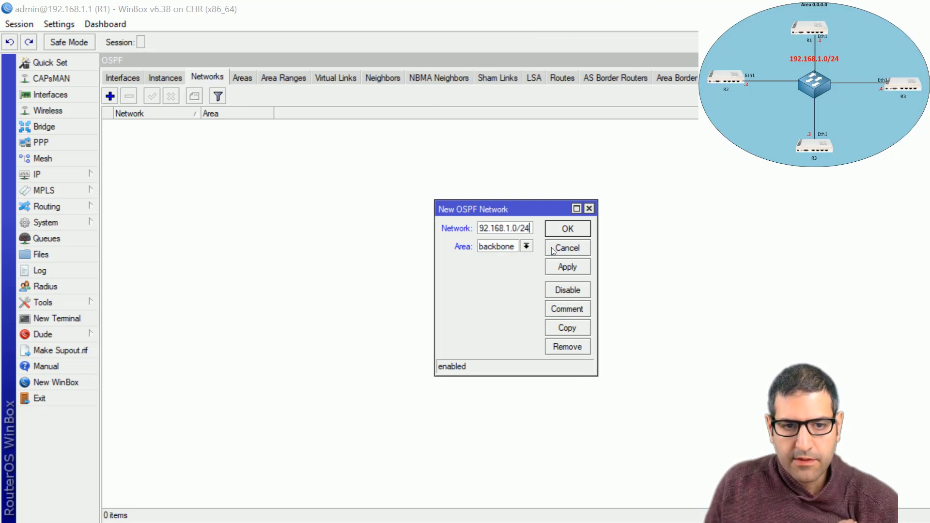
left_click(525, 246)
left_click(513, 256)
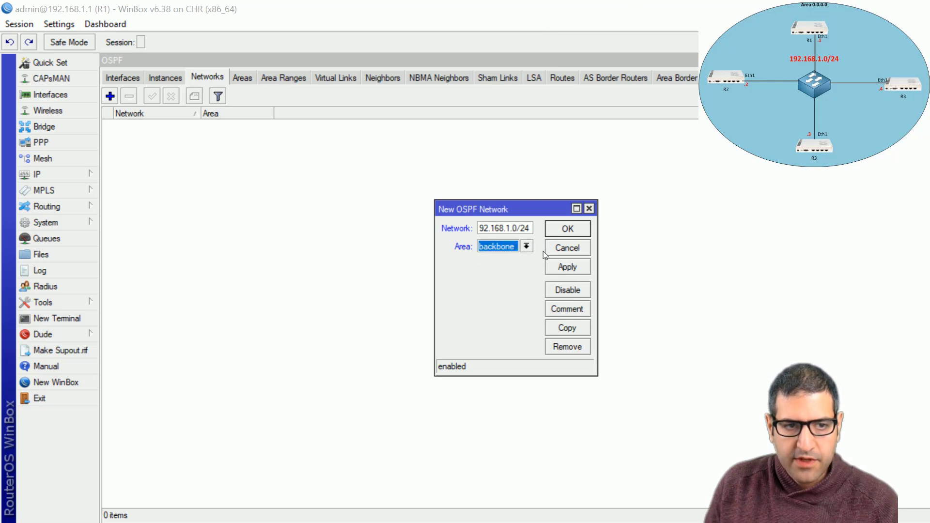
left_click(568, 228)
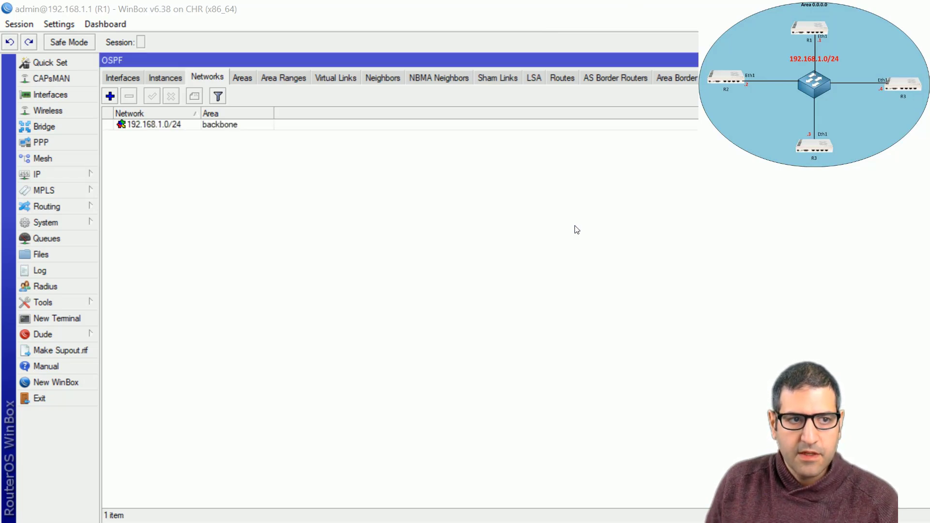
left_click(127, 78)
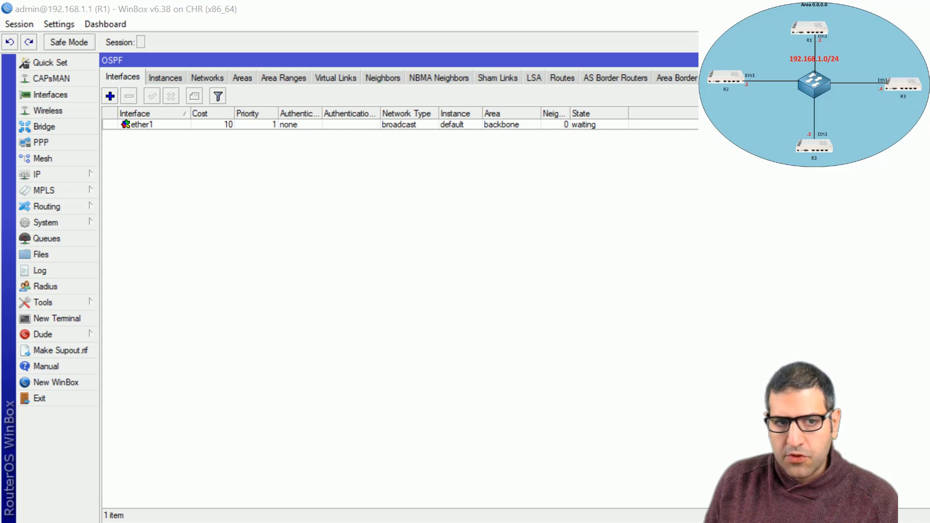
Switch to the R2 WinBox session and set its default OSPF instance's router ID to 2.2.2.2.
key("alt+Tab")
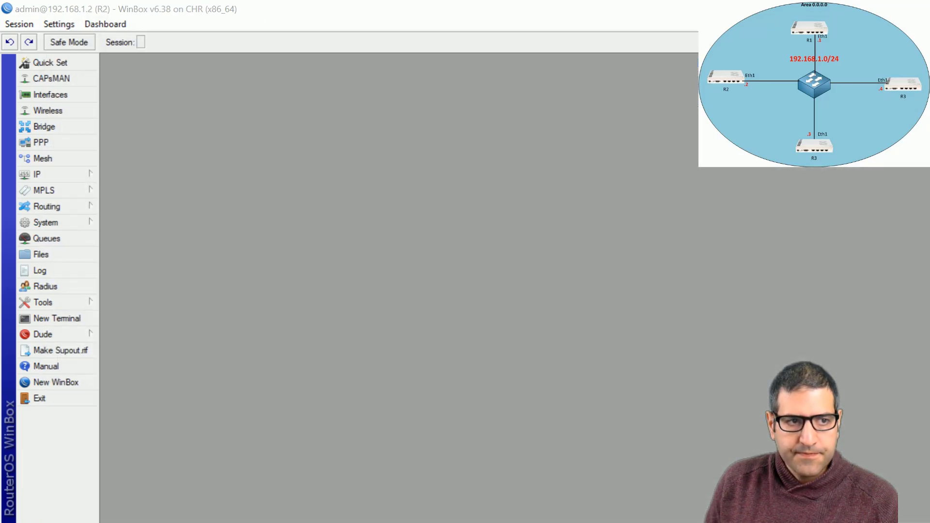
left_click(59, 208)
left_click(125, 272)
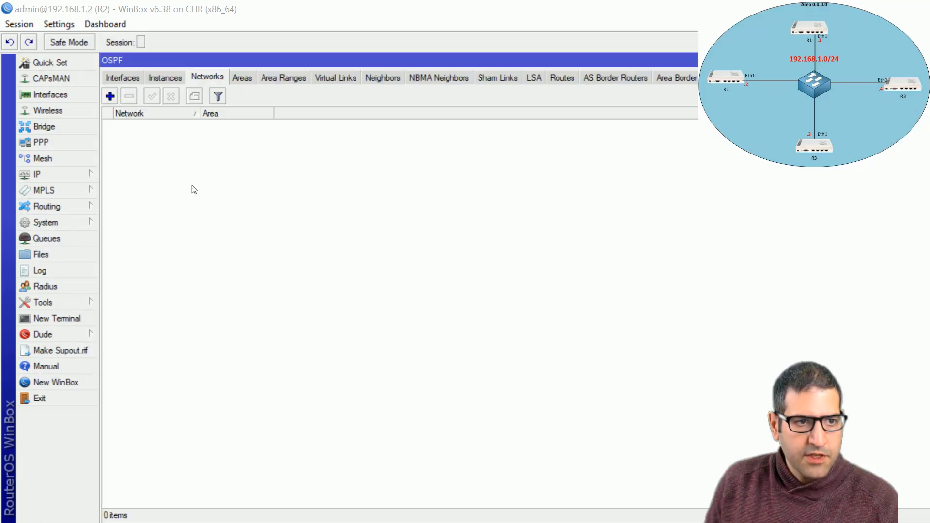
left_click(163, 77)
double_click(138, 124)
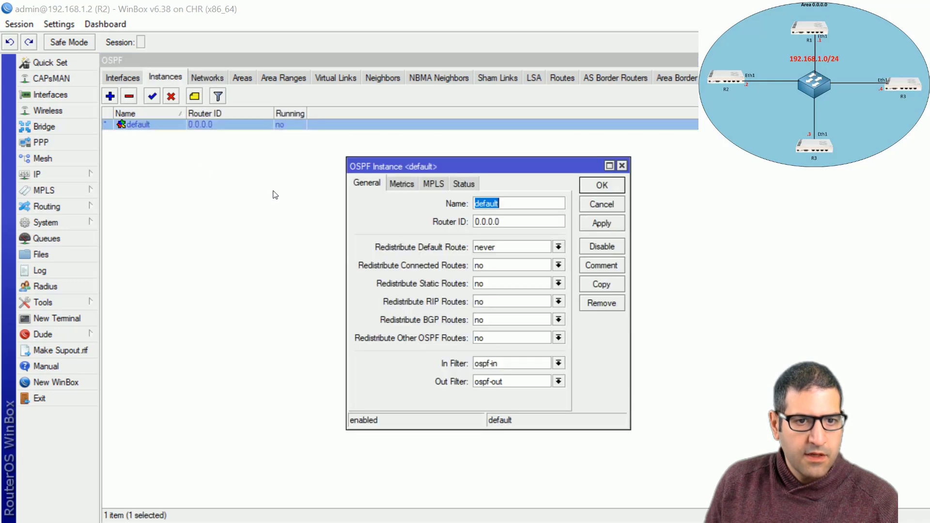
double_click(538, 224)
type("2.2")
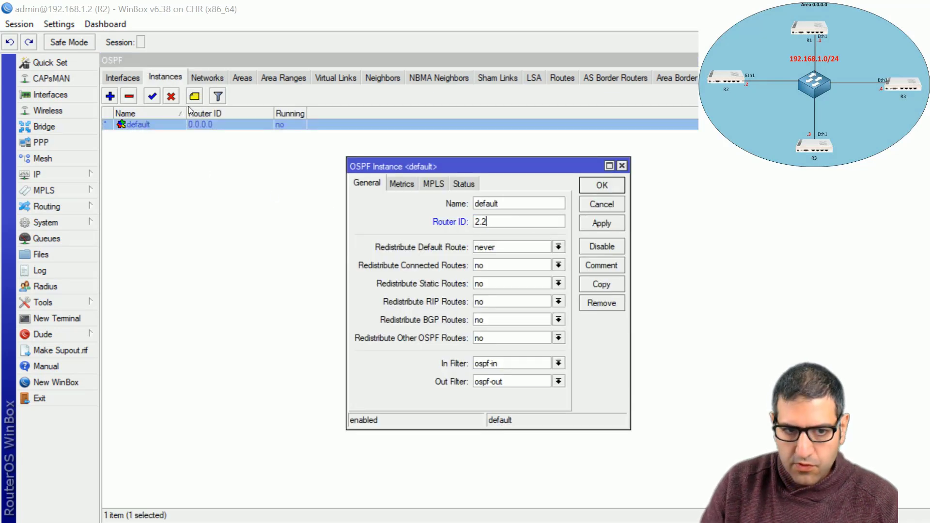
type(".2.2")
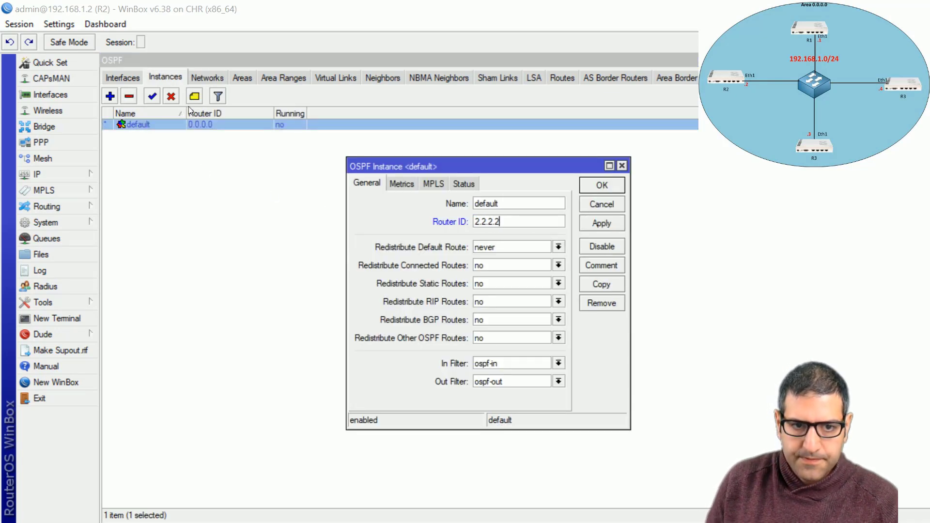
left_click(602, 185)
Add ether1 as an OSPF interface on R2, keeping the default cost, priority and broadcast network type.
left_click(129, 80)
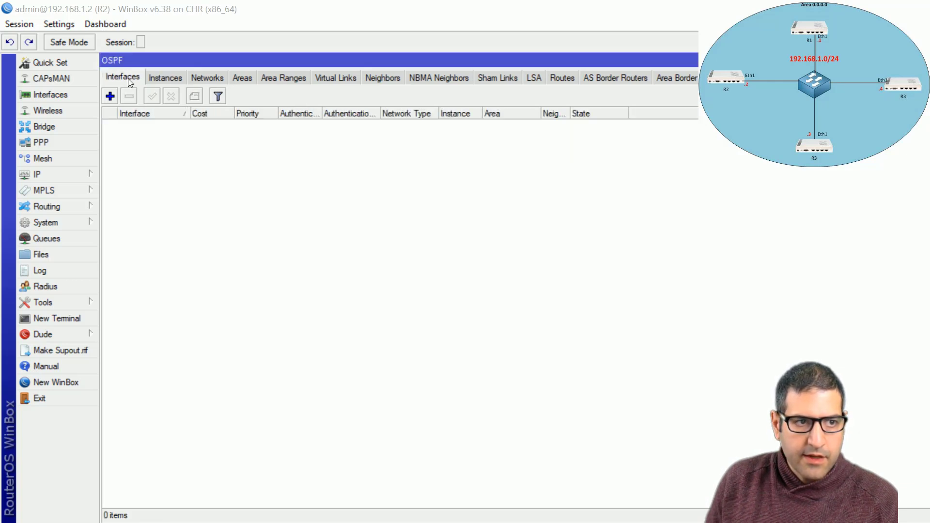
left_click(110, 96)
left_click(315, 137)
left_click(320, 153)
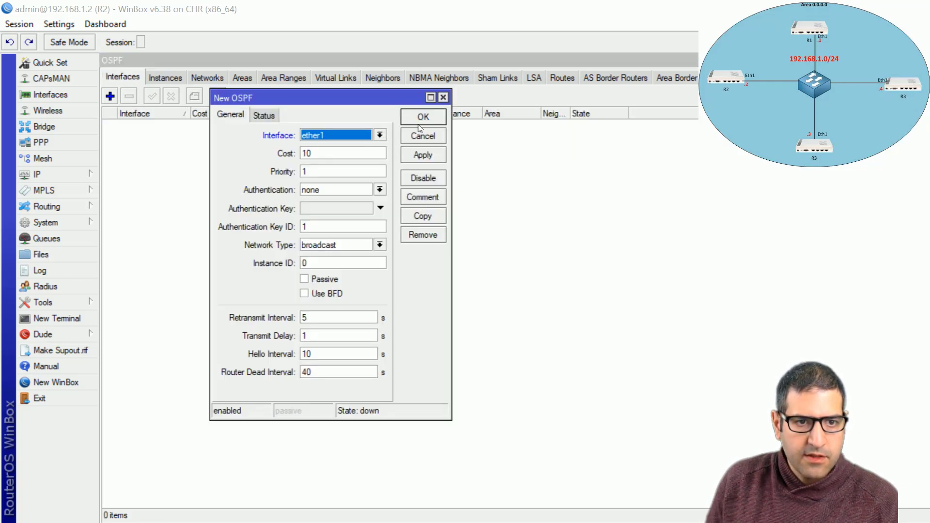
left_click(420, 120)
Add the OSPF network 192.168.1.0/24 to the backbone area on R2.
left_click(217, 77)
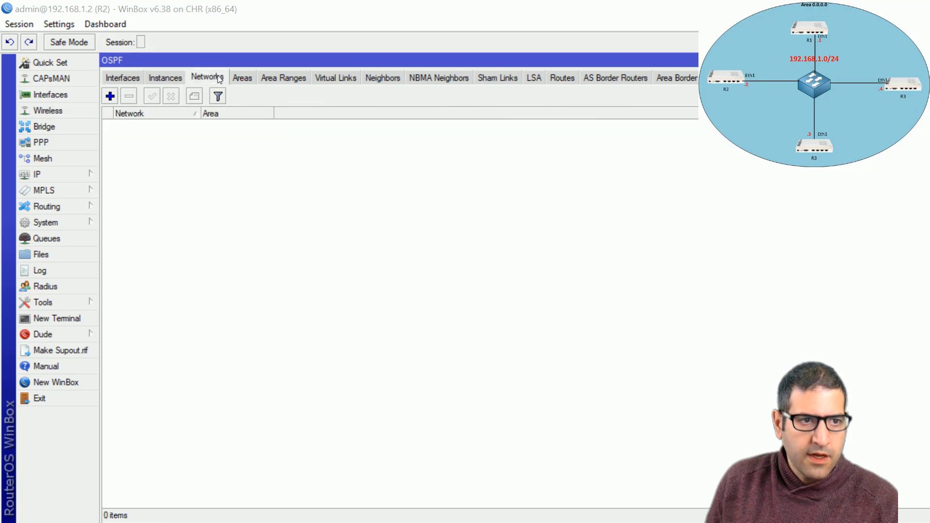
left_click(110, 96)
type("1")
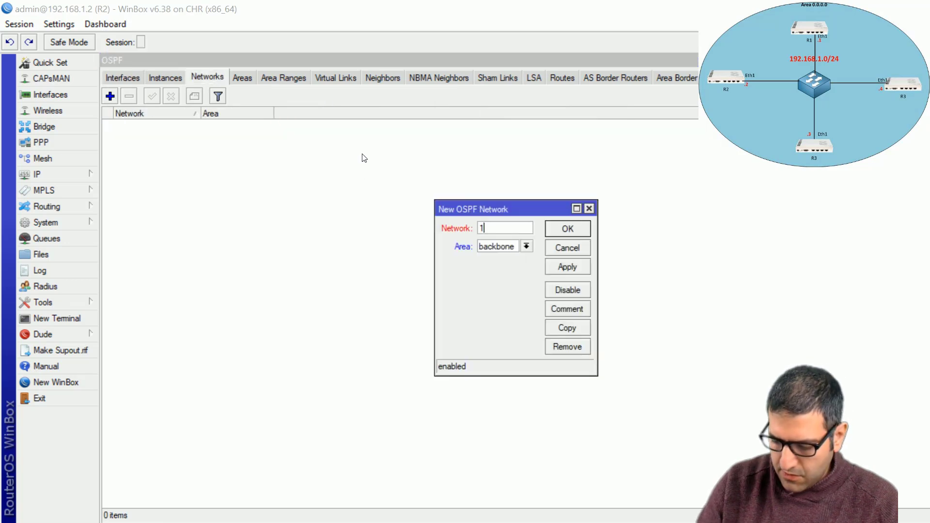
type("92.168.1.0/24")
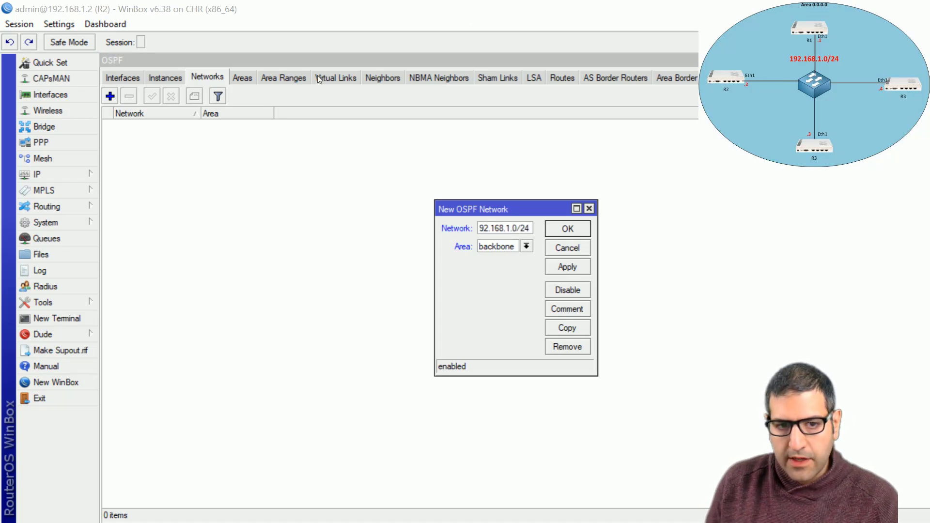
left_click(572, 230)
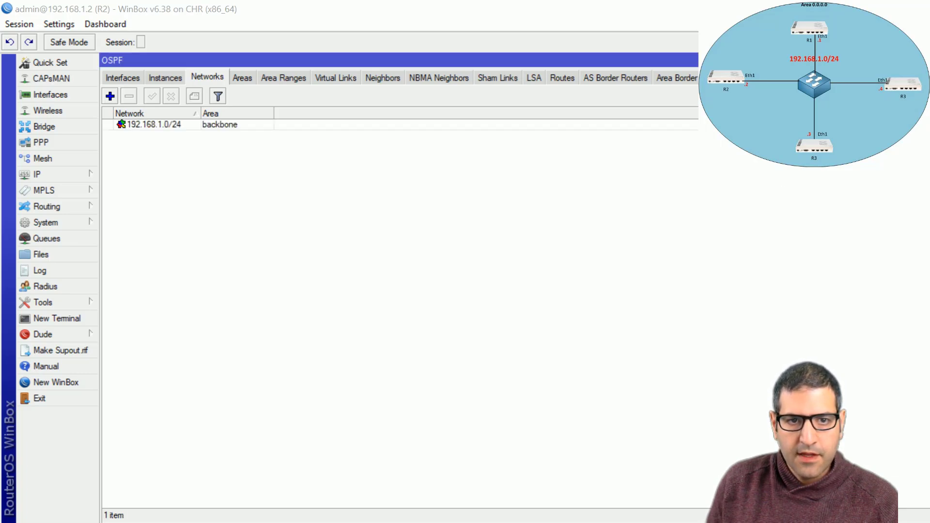
Switch to the R3 WinBox session and set its default OSPF instance's router ID to 3.3.3.3.
key("alt+Tab")
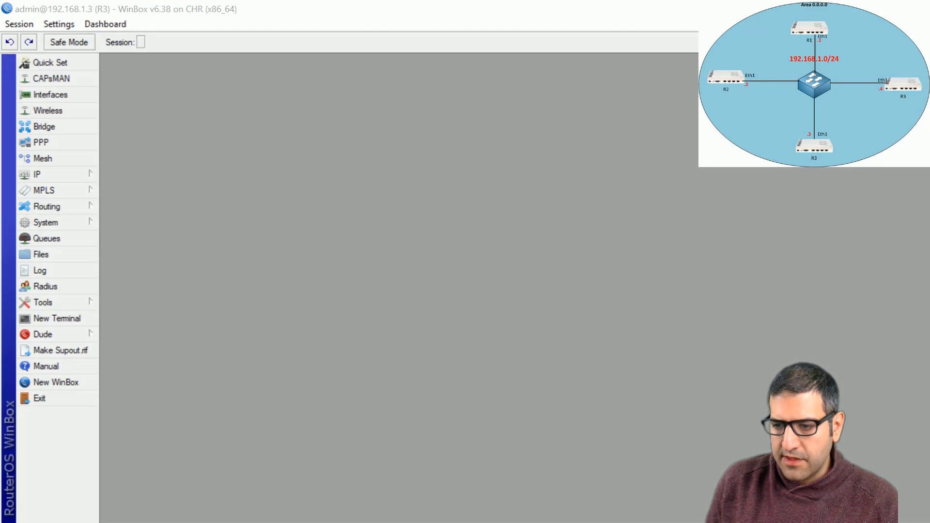
left_click(73, 207)
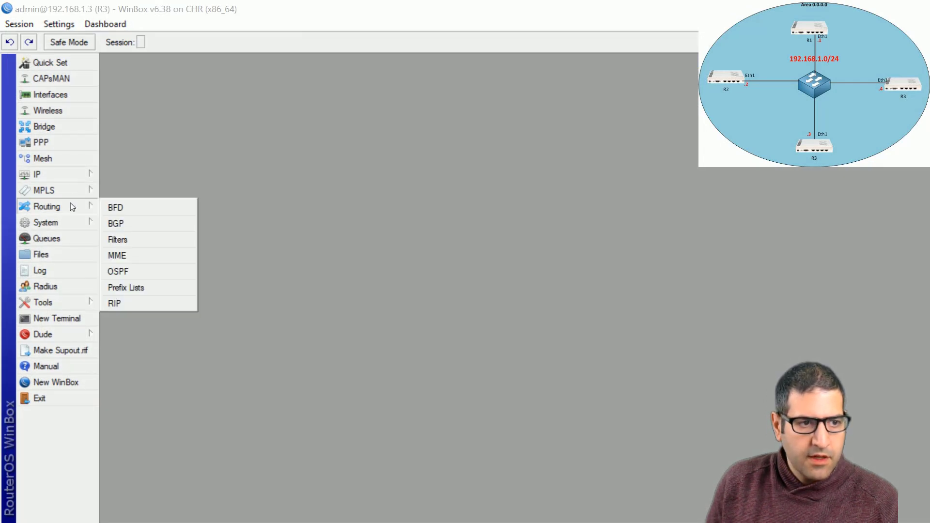
left_click(154, 271)
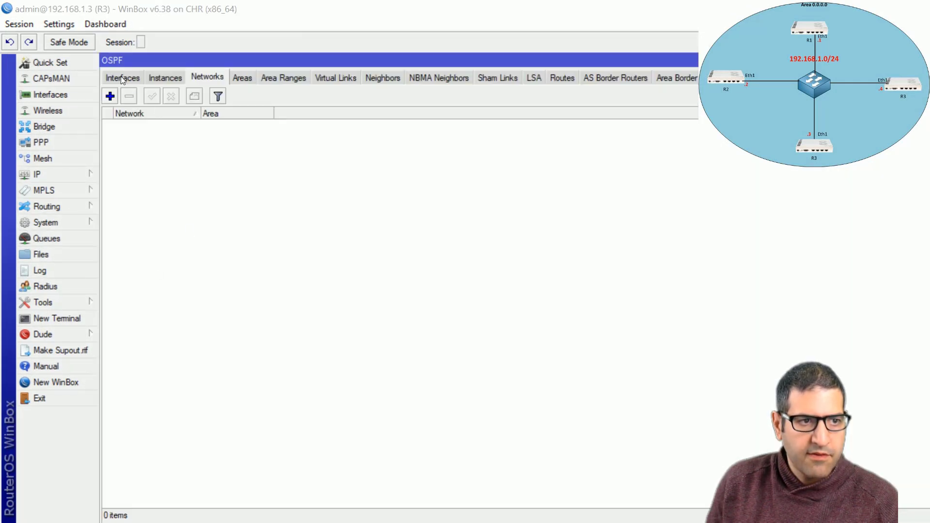
left_click(165, 77)
double_click(160, 129)
key("Tab")
type("3.3.3.3")
left_click(602, 188)
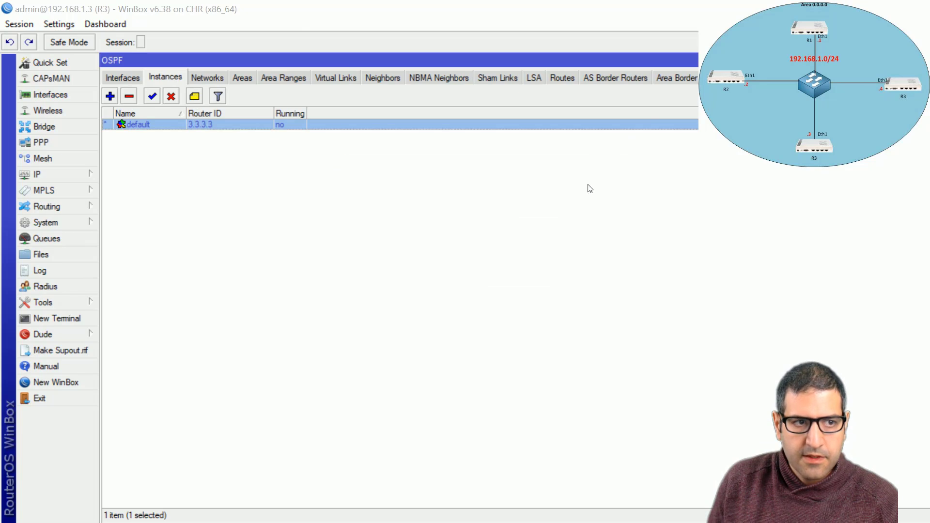
Add ether1 as an OSPF interface on R3, keeping the default cost, priority and broadcast network type.
left_click(123, 78)
left_click(110, 96)
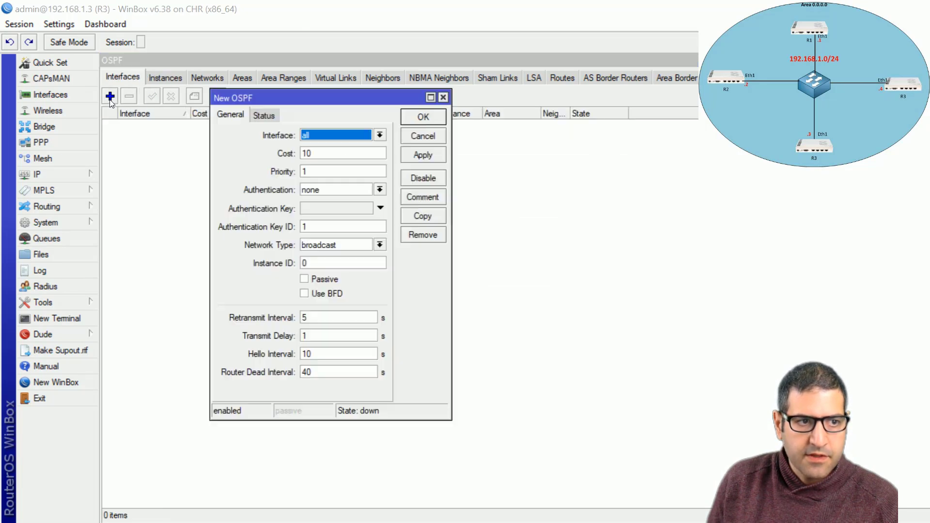
left_click(379, 133)
left_click(334, 153)
left_click(419, 121)
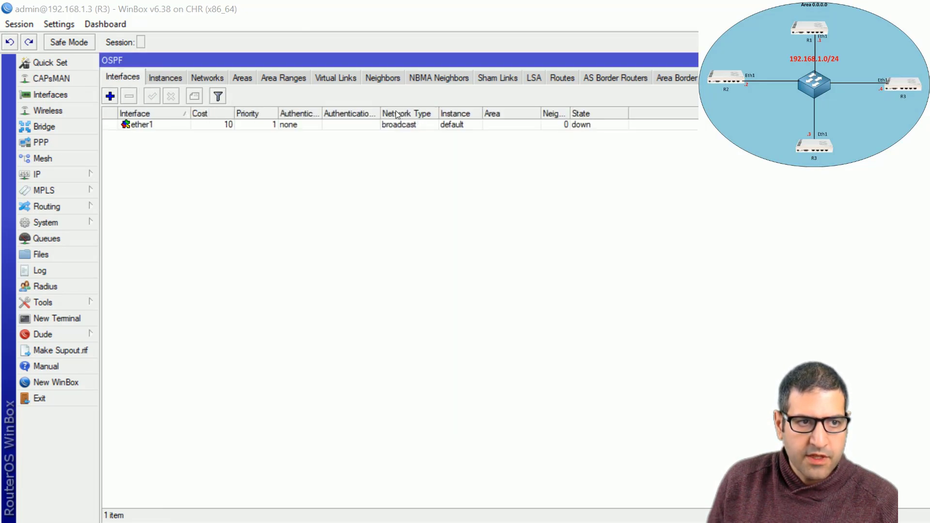
Add the OSPF network 192.168.1.0/24 to the backbone area on R3.
left_click(215, 77)
left_click(110, 96)
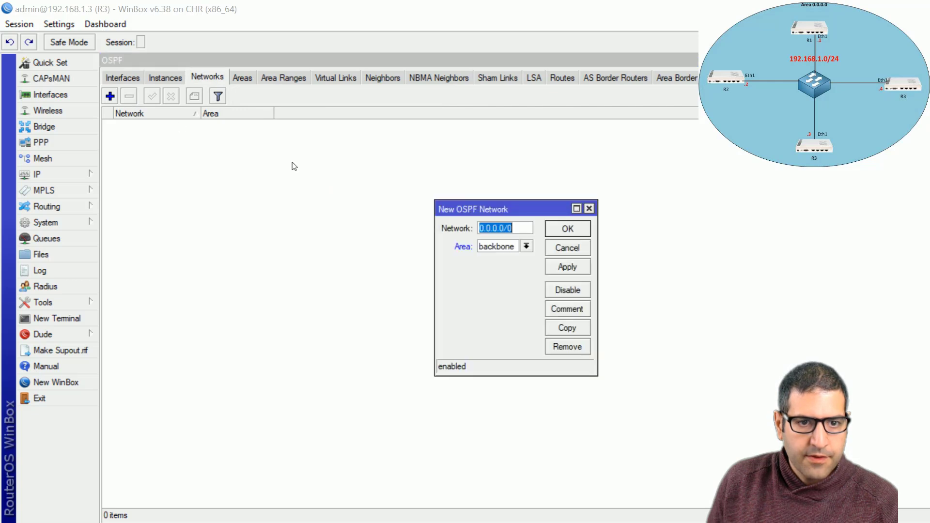
type("192.168")
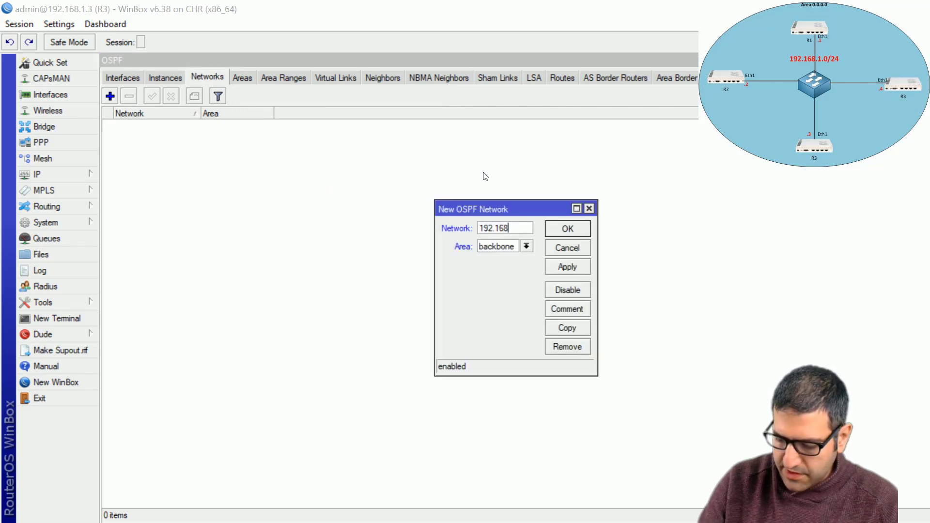
type(".1.0/24")
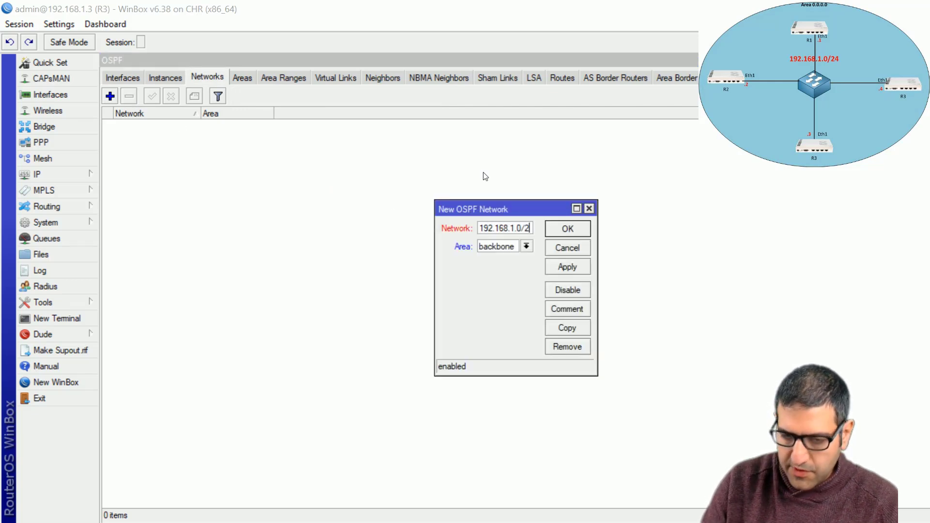
left_click(577, 228)
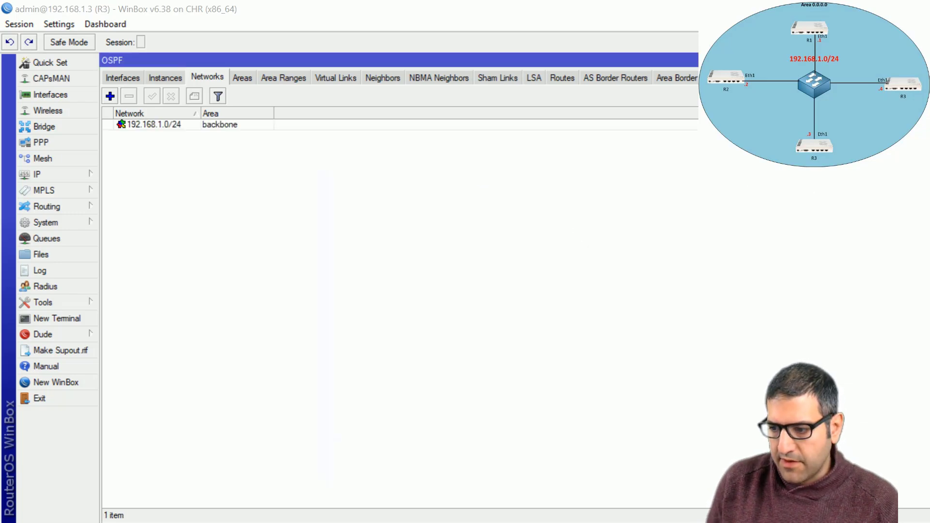
Switch to the R4 WinBox session and set its default OSPF instance's router ID to 4.4.4.4.
key("alt+Tab")
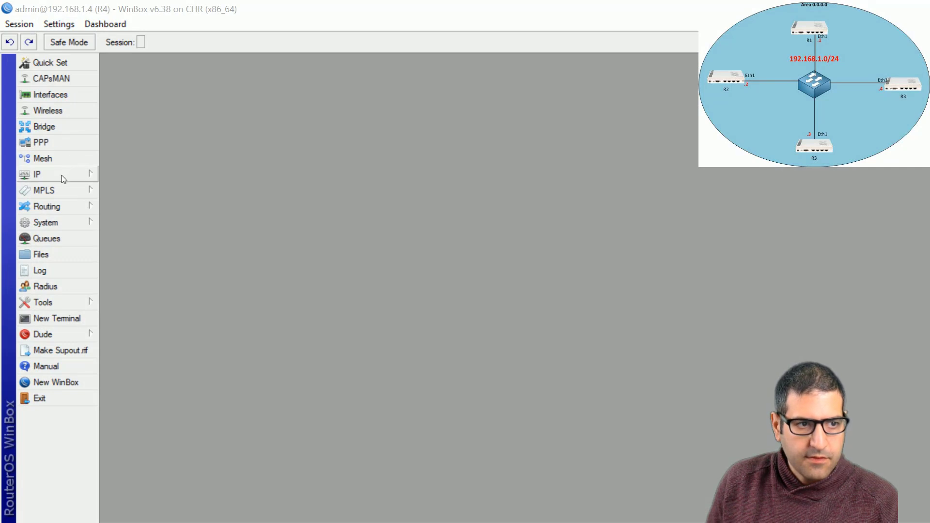
left_click(62, 205)
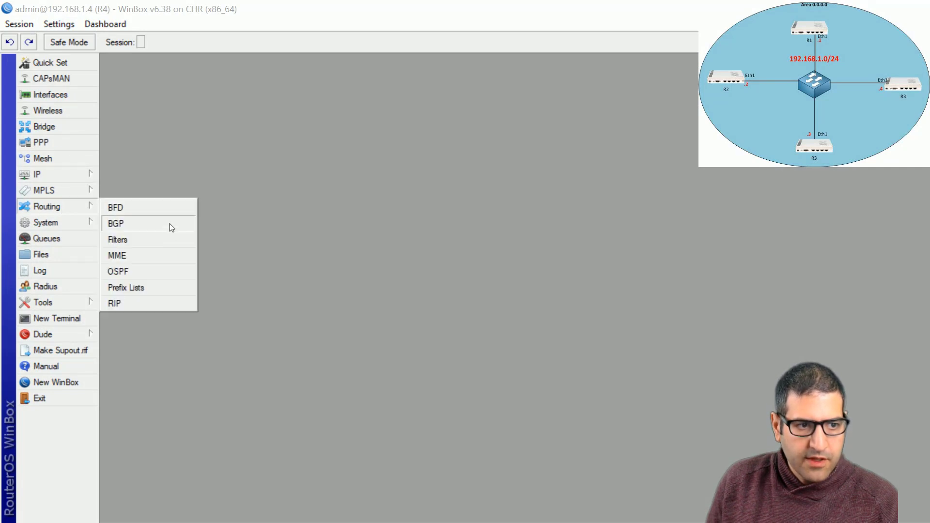
left_click(162, 269)
left_click(136, 78)
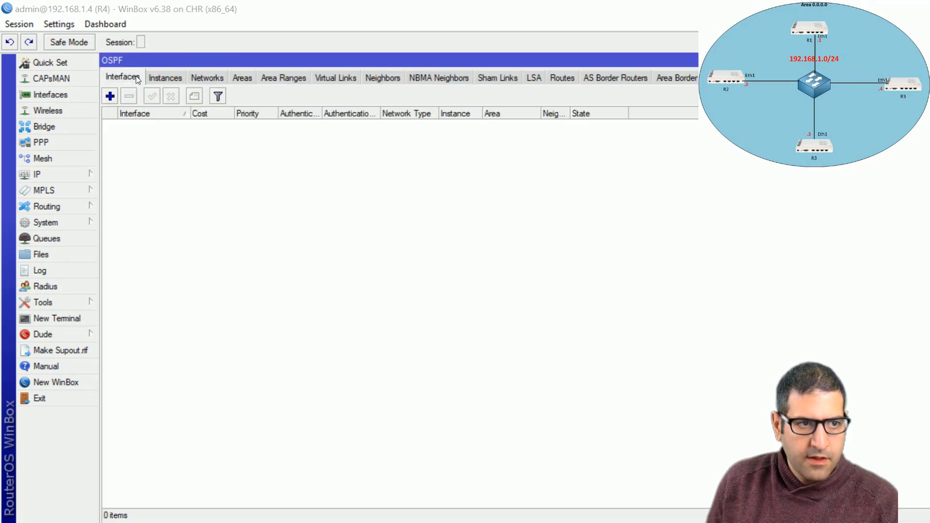
left_click(165, 77)
double_click(154, 125)
key("Tab")
type("4.4.4.4")
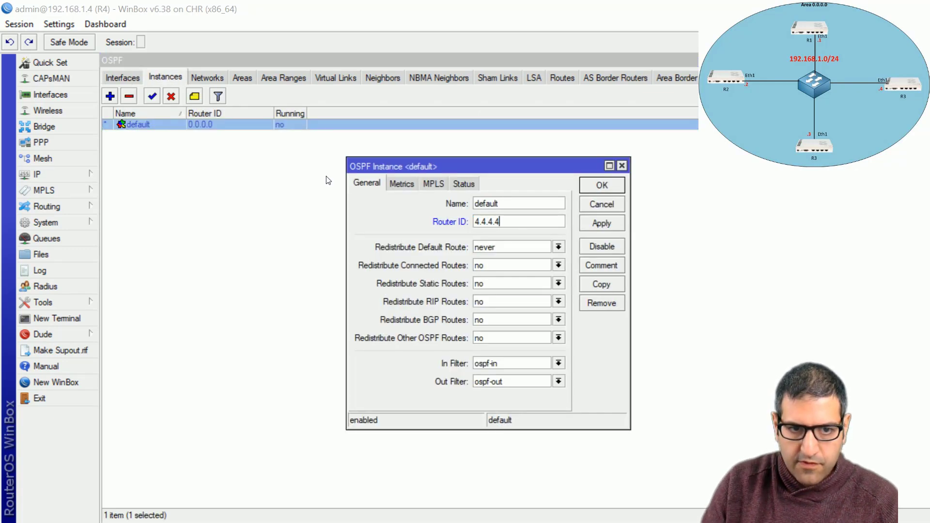
left_click(600, 184)
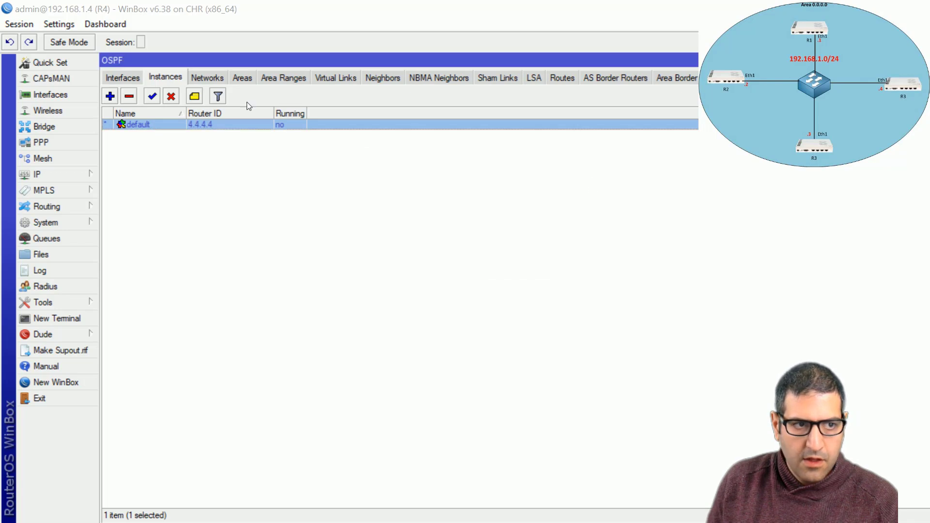
Add ether1 as an OSPF interface on R4, keeping the default cost, priority and broadcast network type.
left_click(137, 78)
left_click(110, 95)
left_click(355, 136)
left_click(334, 150)
left_click(422, 116)
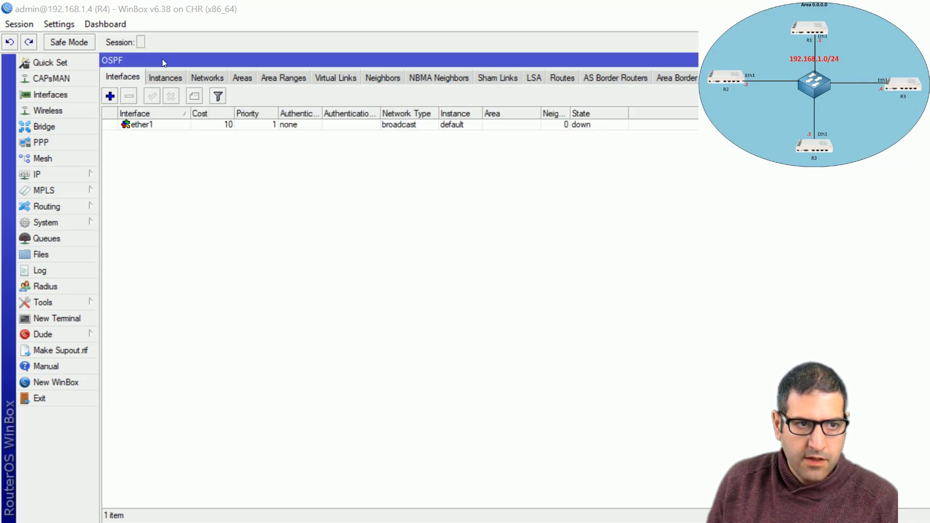
Add the OSPF network 192.168.1.0/24 to the backbone area on R4.
left_click(208, 78)
left_click(110, 96)
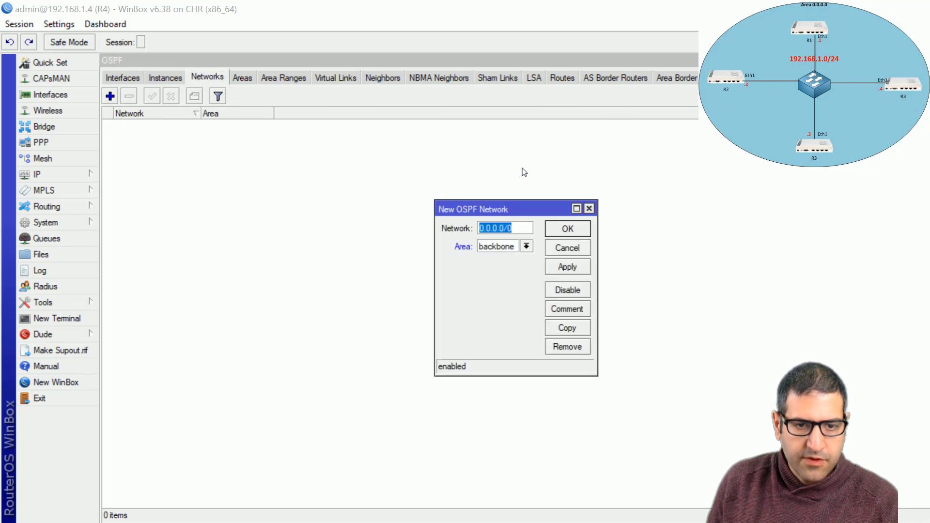
type("192.168.1.0/24")
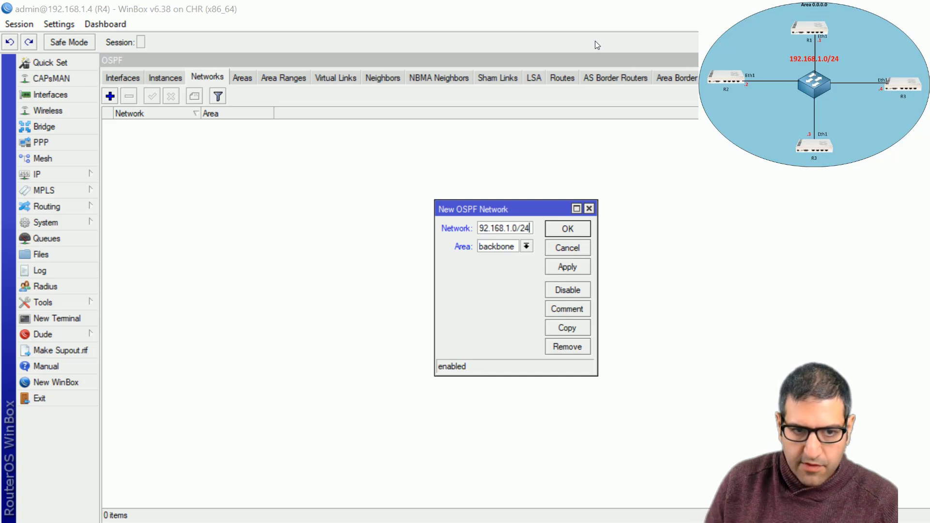
left_click(572, 227)
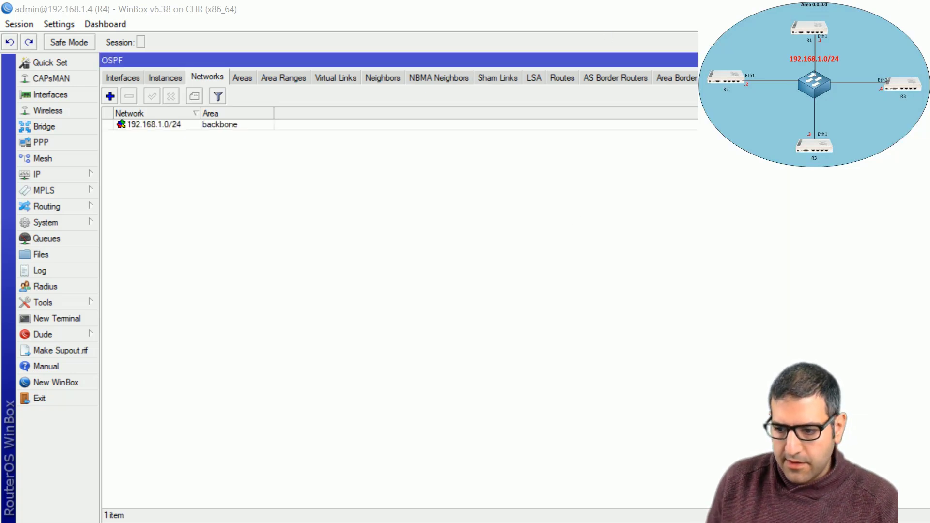
Switch to the R1 session, examine the DR and backup DR addresses of its OSPF neighbors, and return to the OSPF interface list.
key("alt+Tab")
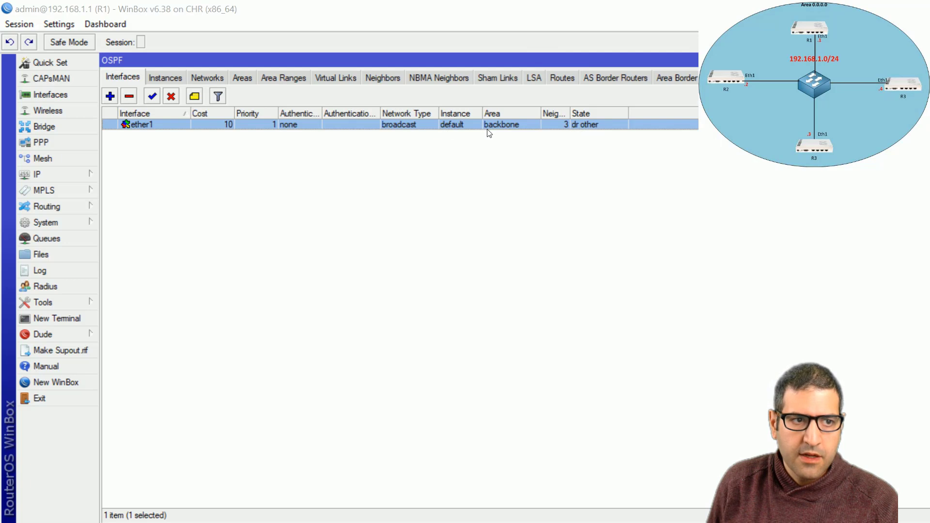
left_click(382, 80)
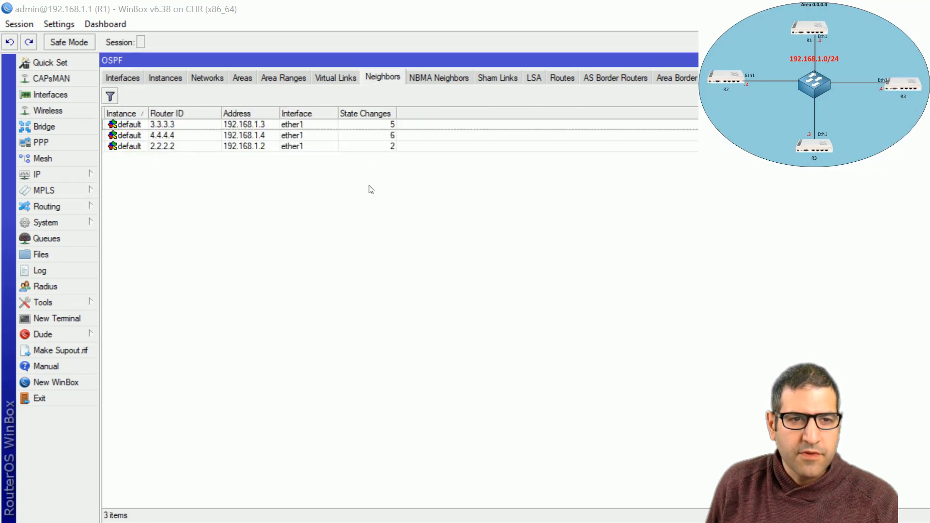
double_click(165, 127)
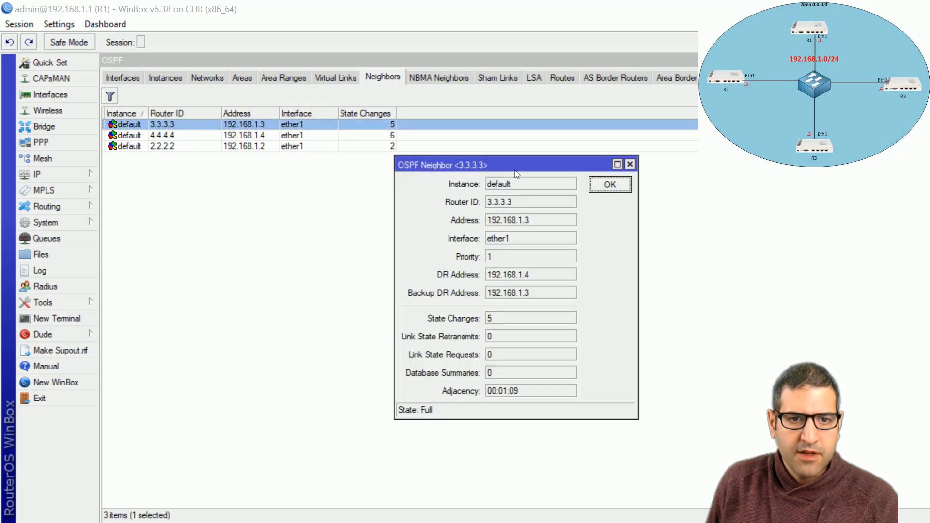
left_click_drag(502, 161, 487, 131)
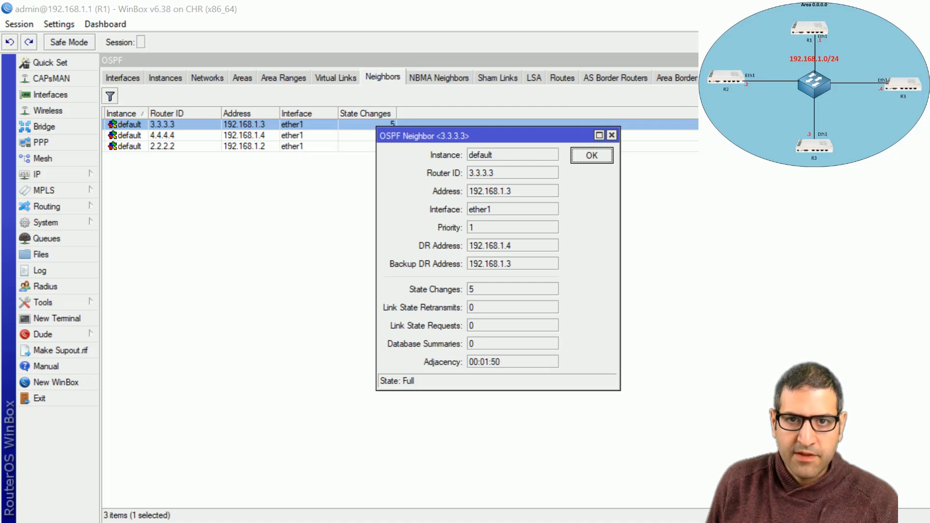
left_click(611, 135)
double_click(261, 135)
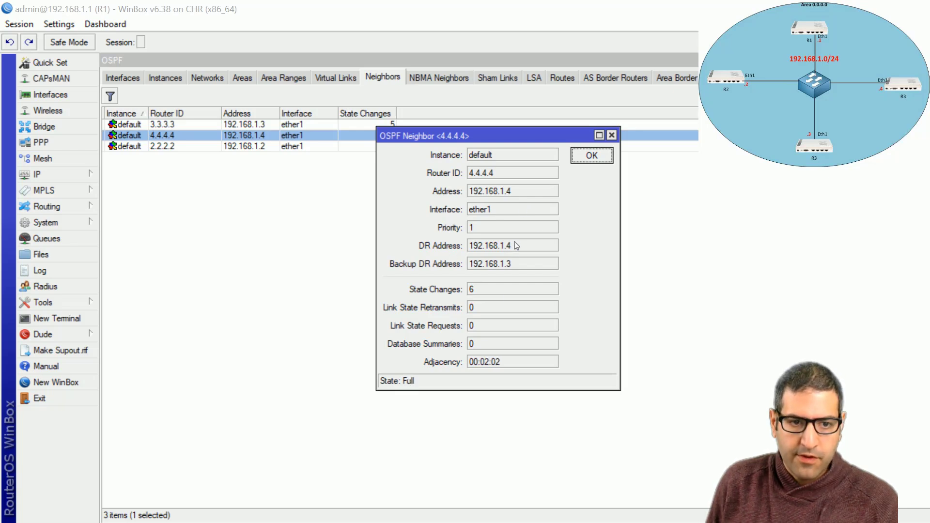
left_click(611, 135)
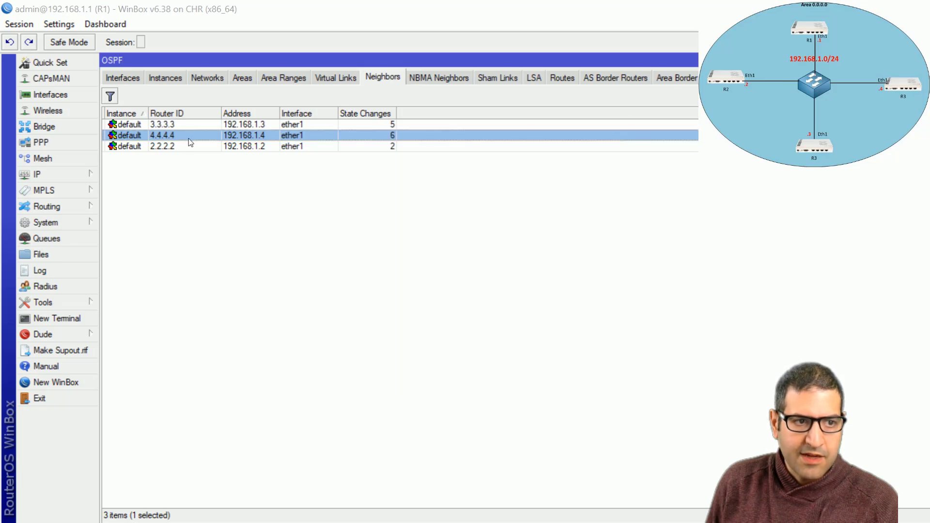
left_click(178, 147)
double_click(179, 148)
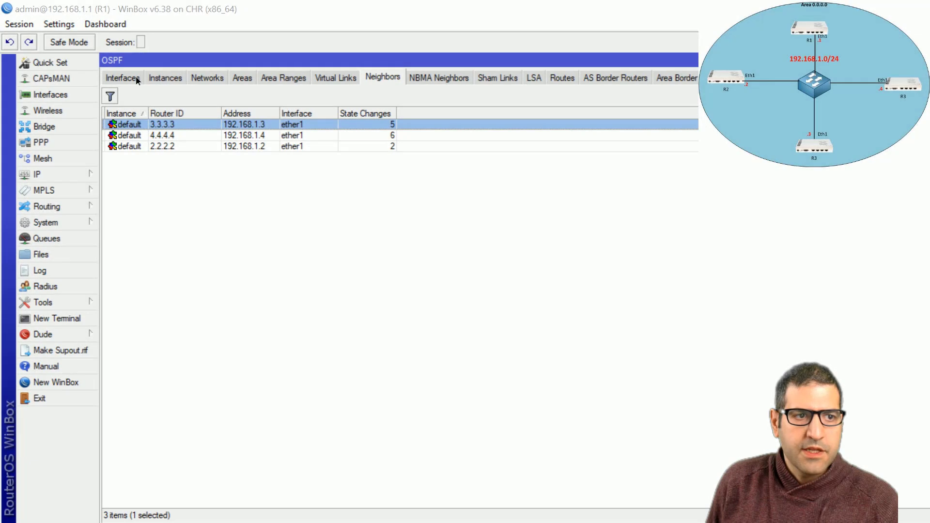
left_click(136, 78)
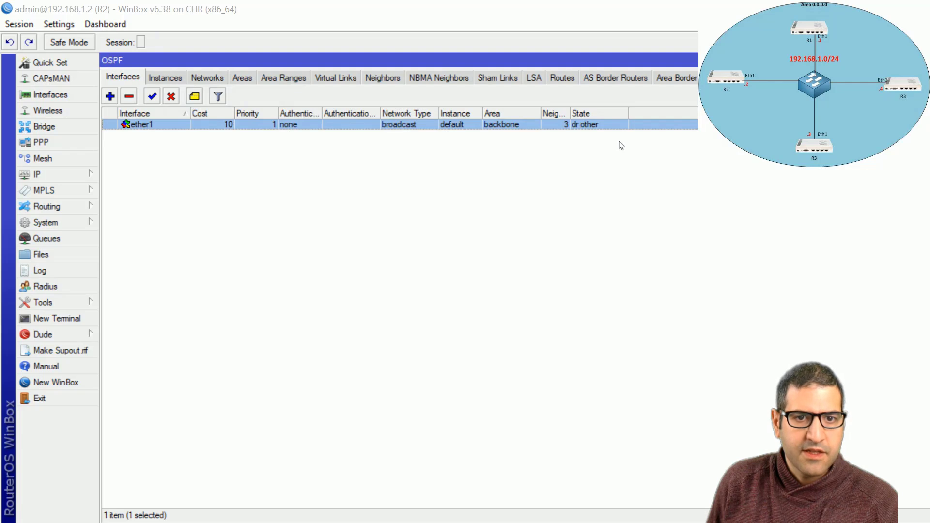
In the R2 session, examine the DR and backup DR addresses in the details of OSPF neighbors 3.3.3.3 and 4.4.4.4.
left_click(379, 77)
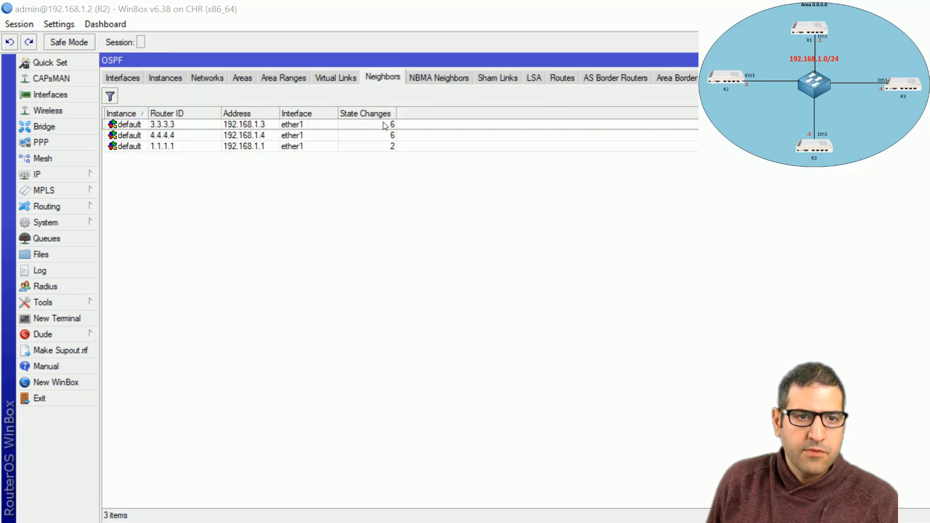
double_click(174, 127)
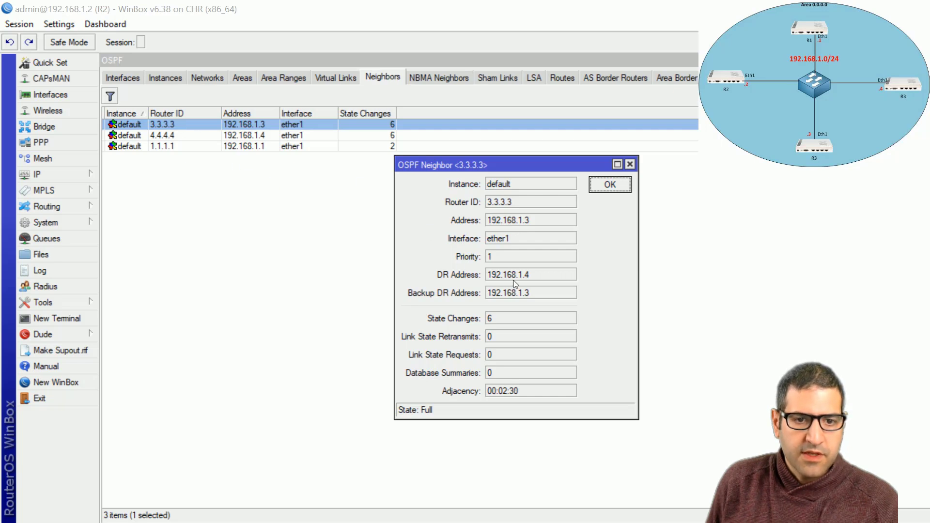
left_click_drag(539, 293, 495, 289)
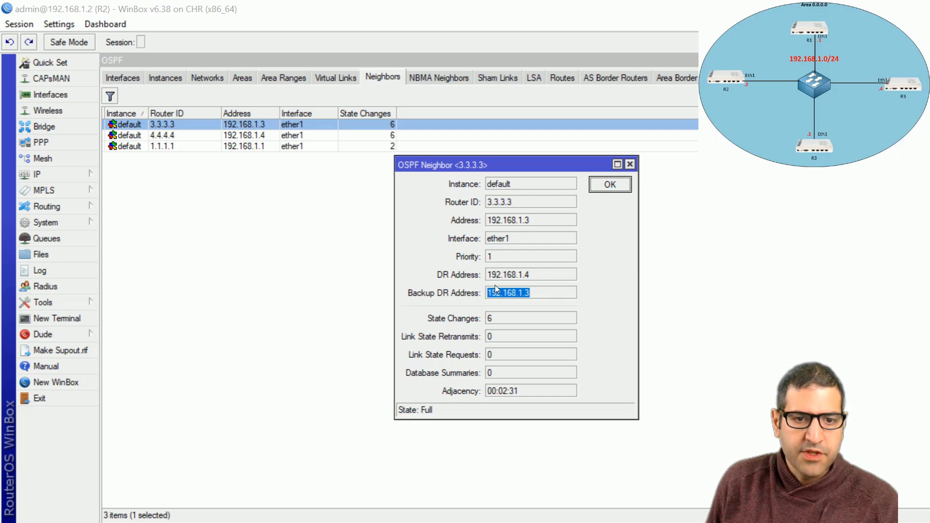
left_click(629, 164)
left_click(197, 132)
double_click(197, 131)
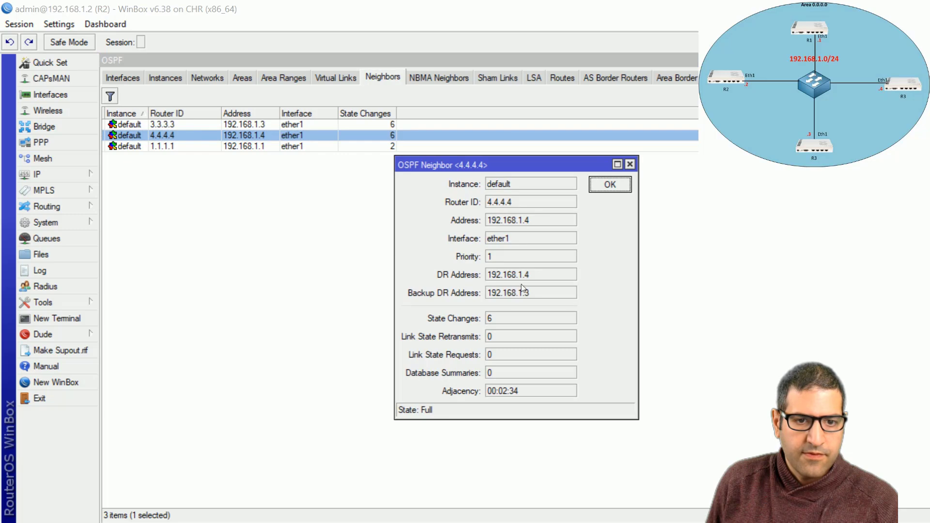
left_click_drag(549, 277, 491, 276)
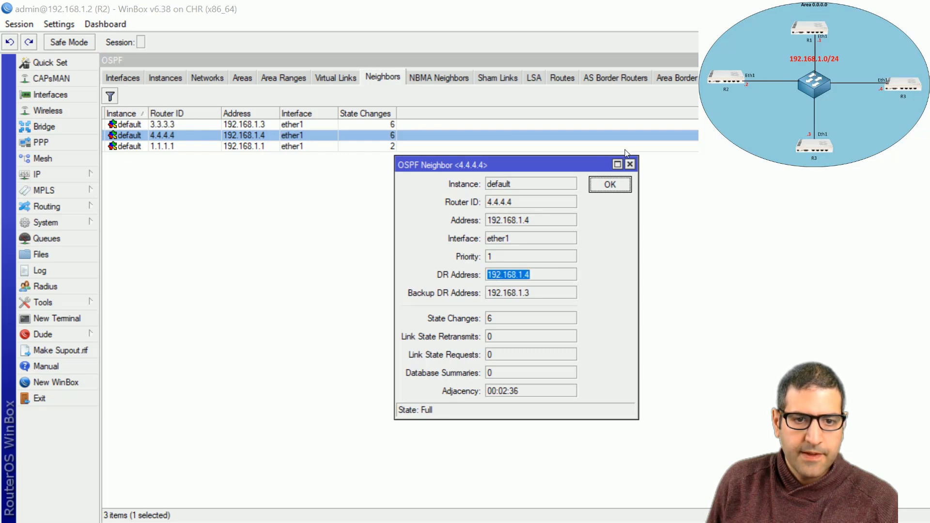
left_click(630, 164)
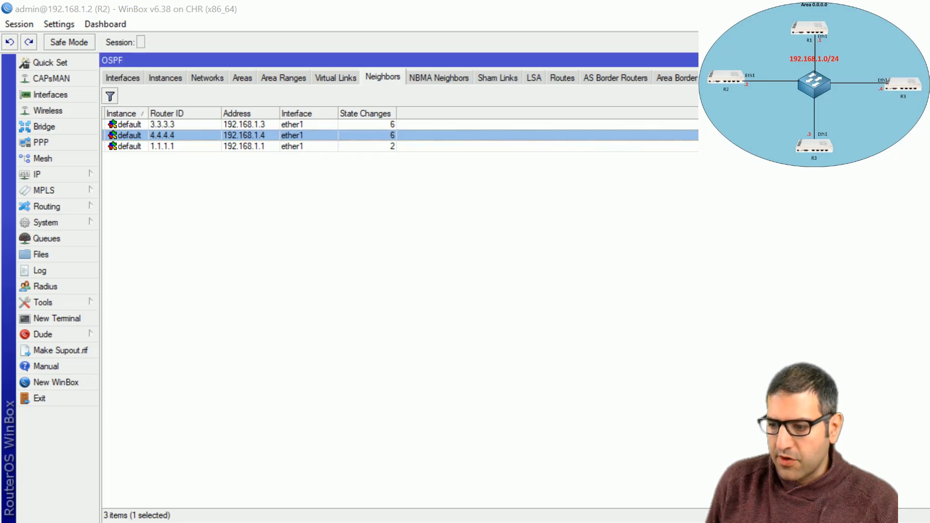
Switch to the R3 and R4 sessions in turn and check the state of each router's ether1 OSPF interface.
key("alt+Tab")
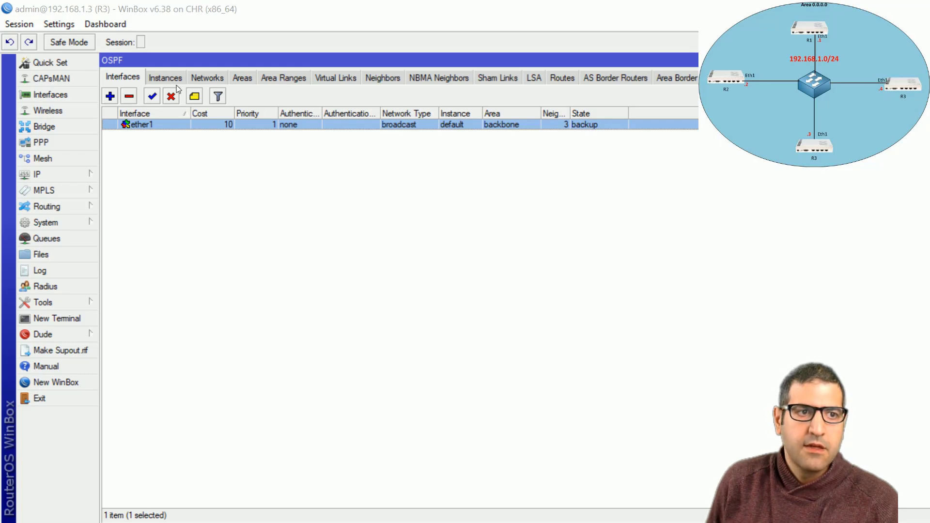
key("alt+Tab")
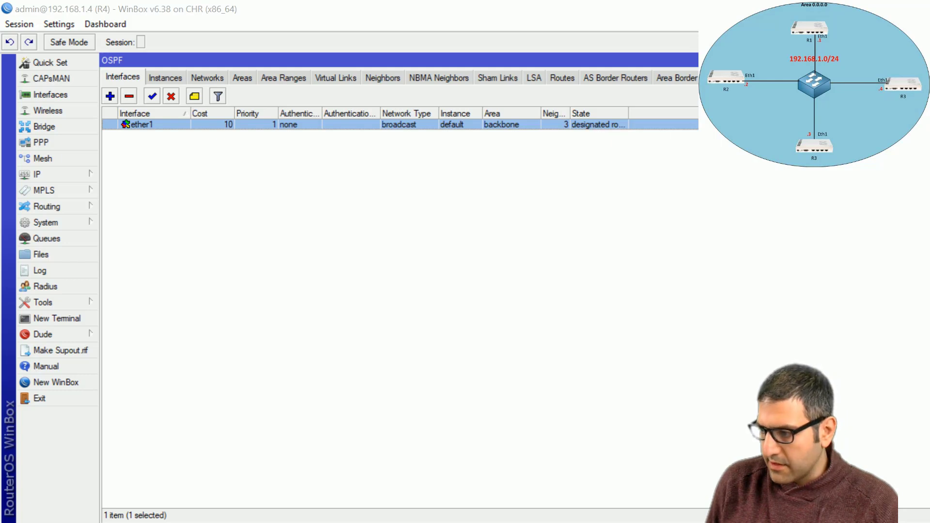
Switch to the Paint network diagram and write DR beside R4 and BDR beside R3 in red.
key("alt+Tab")
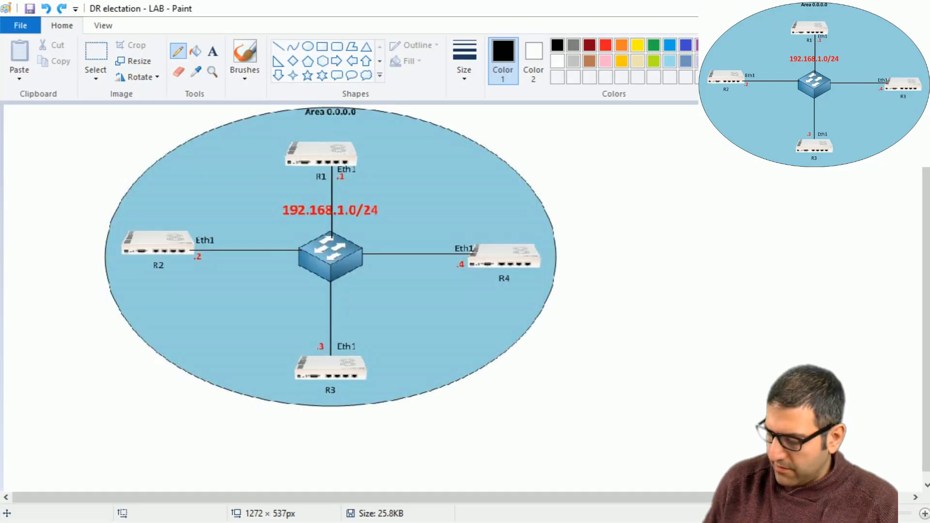
left_click(605, 45)
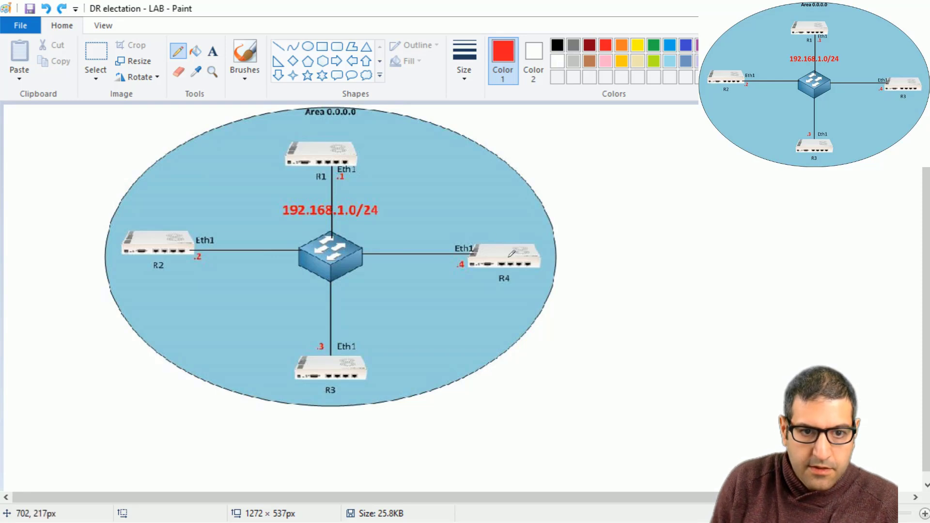
left_click_drag(496, 217, 499, 231)
mouse_move(510, 213)
left_mouse_down()
mouse_move(511, 232)
mouse_move(524, 231)
left_mouse_up()
left_click_drag(377, 344, 378, 359)
left_click_drag(395, 332, 397, 351)
mouse_move(410, 332)
left_mouse_down()
mouse_move(417, 326)
mouse_move(412, 345)
mouse_move(429, 343)
left_mouse_up()
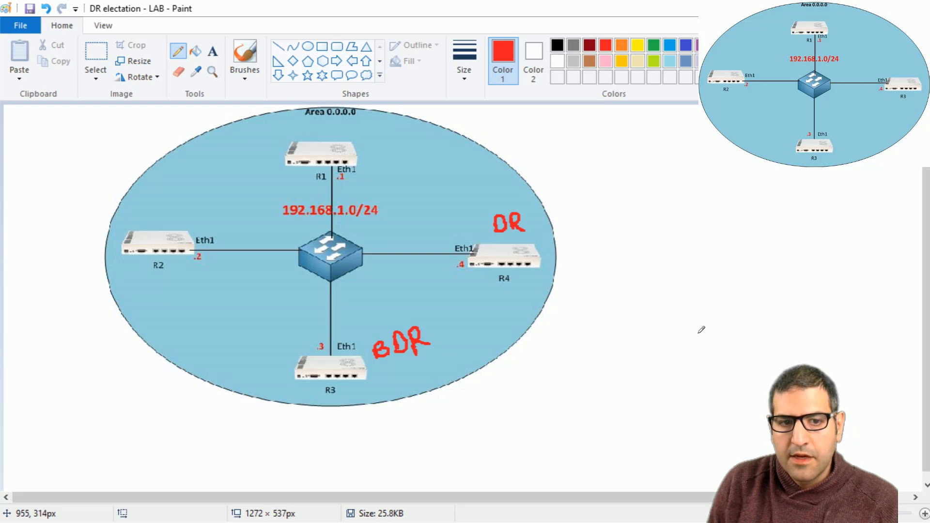
Write the router IDs 1.1.1.1, 2.2.2.2, 3.3.3.3 and 4.4.4.4 in black beside R1, R2, R3 and R4.
left_click(556, 45)
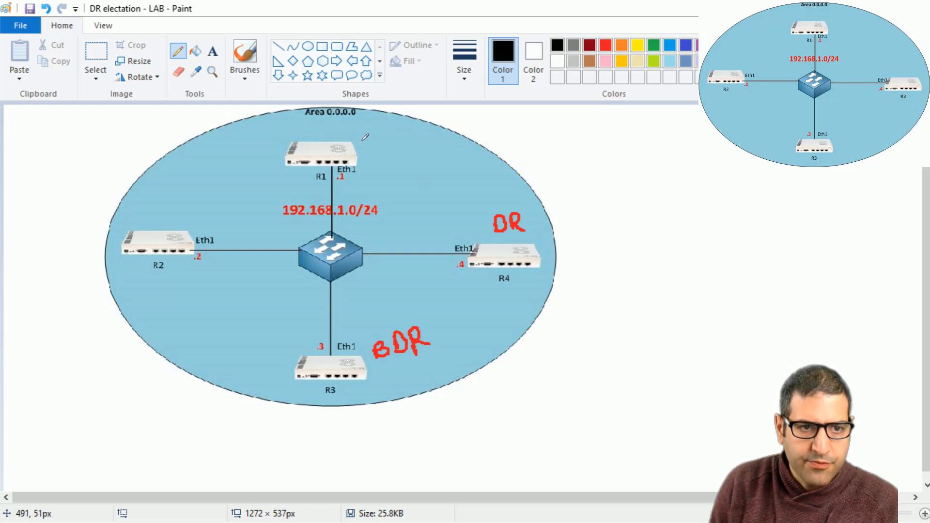
left_click_drag(366, 135, 406, 145)
left_click(398, 143)
mouse_move(148, 212)
left_mouse_down()
mouse_move(178, 205)
mouse_move(193, 216)
left_mouse_up()
mouse_move(241, 352)
left_mouse_down()
mouse_move(251, 358)
mouse_move(294, 336)
left_mouse_up()
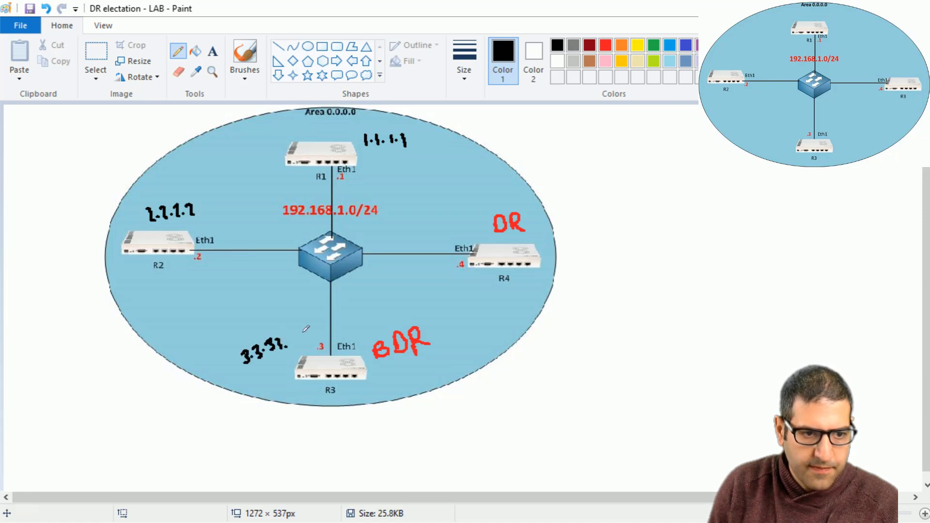
key("ctrl+z")
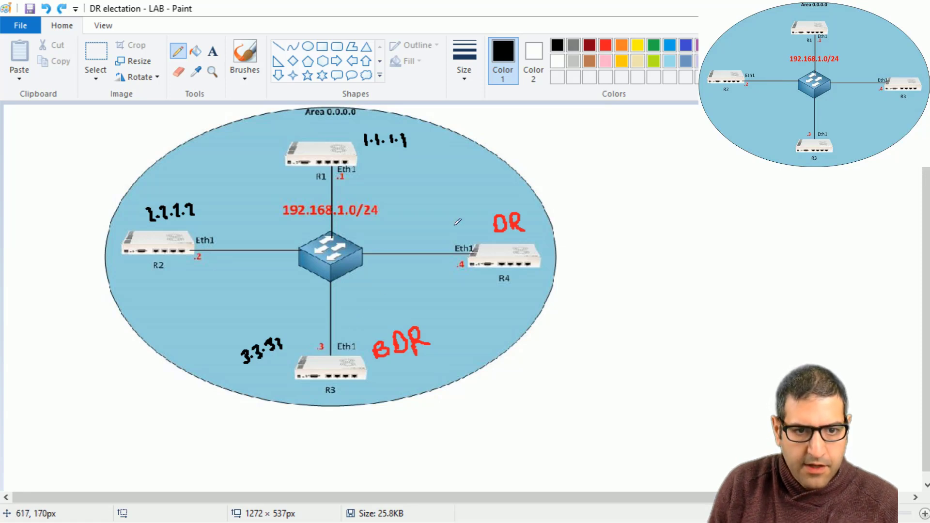
mouse_move(436, 282)
left_mouse_down()
mouse_move(438, 296)
mouse_move(484, 290)
mouse_move(491, 299)
left_mouse_up()
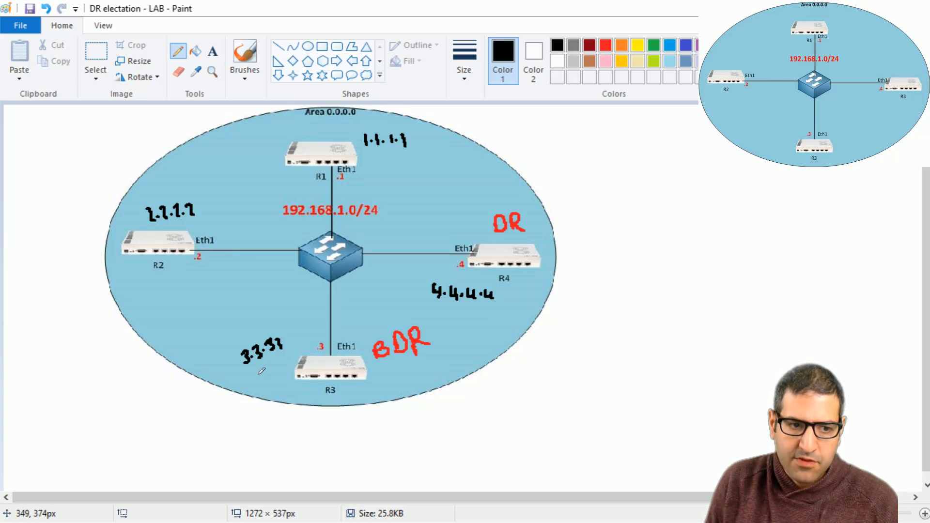
Underline the router IDs of R3 and R4 and draw red strokes from R1, R2 and R3 to R4.
left_click_drag(248, 377, 293, 353)
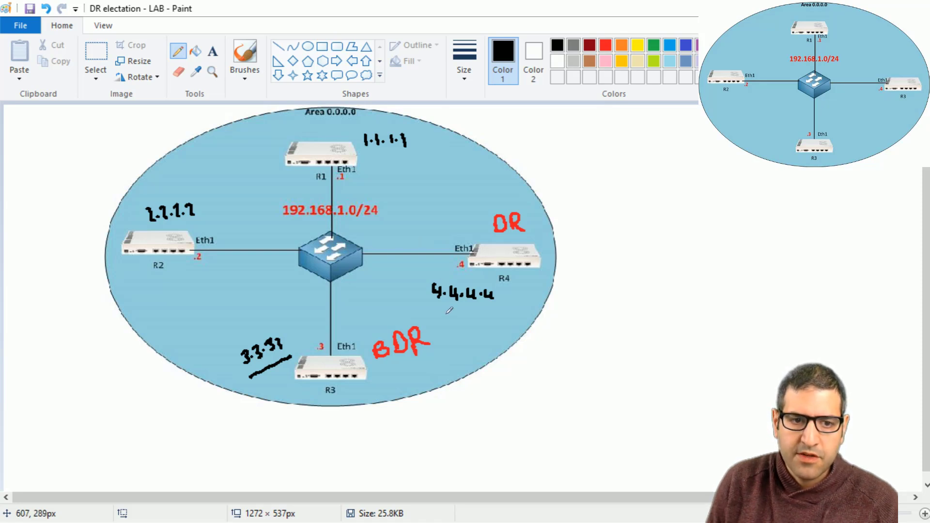
left_click_drag(425, 301, 504, 303)
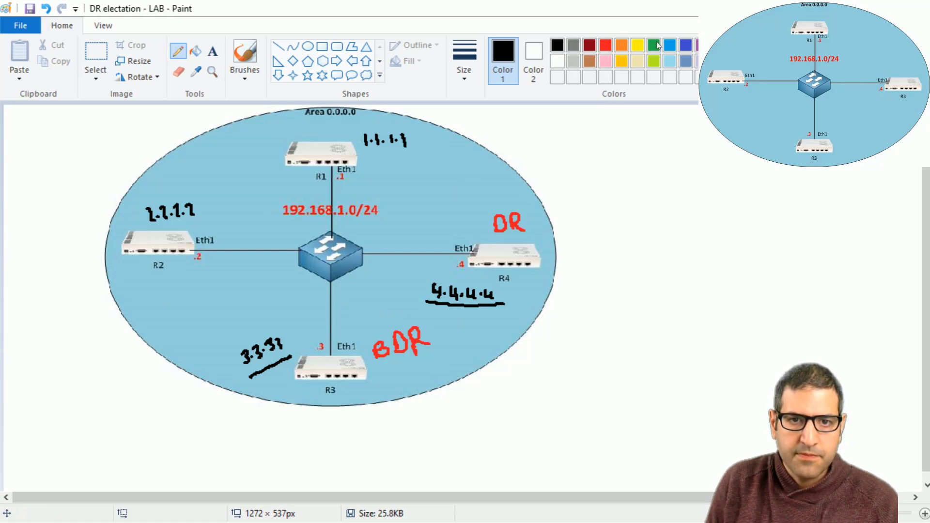
left_click(605, 45)
left_click_drag(365, 157, 473, 229)
left_click_drag(208, 233, 470, 237)
left_click_drag(356, 340, 463, 261)
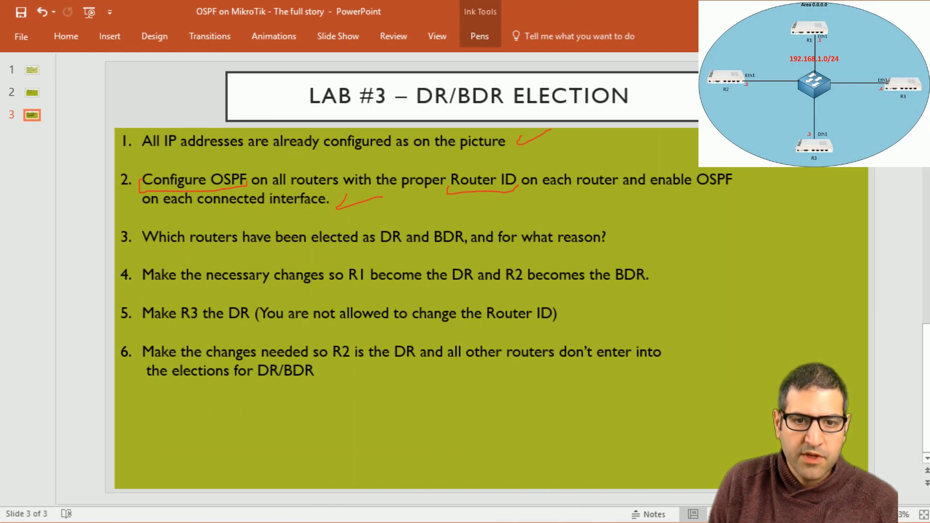
Switch to the PowerPoint lab slide and draw a check mark beside task 3 about the DR and BDR election.
left_click_drag(615, 234, 624, 224)
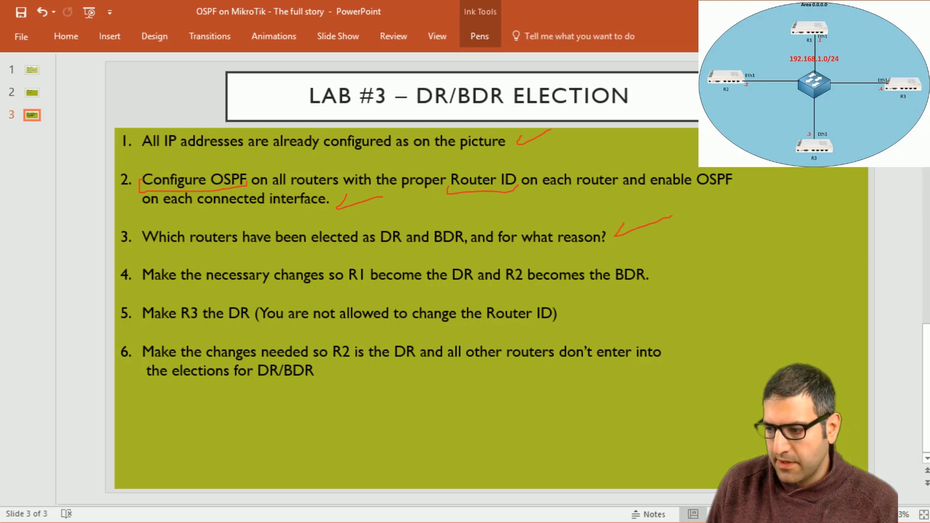
Switch to the R1 WinBox session and set the default OSPF instance's router ID to 11.11.11.11.
key("alt+Tab")
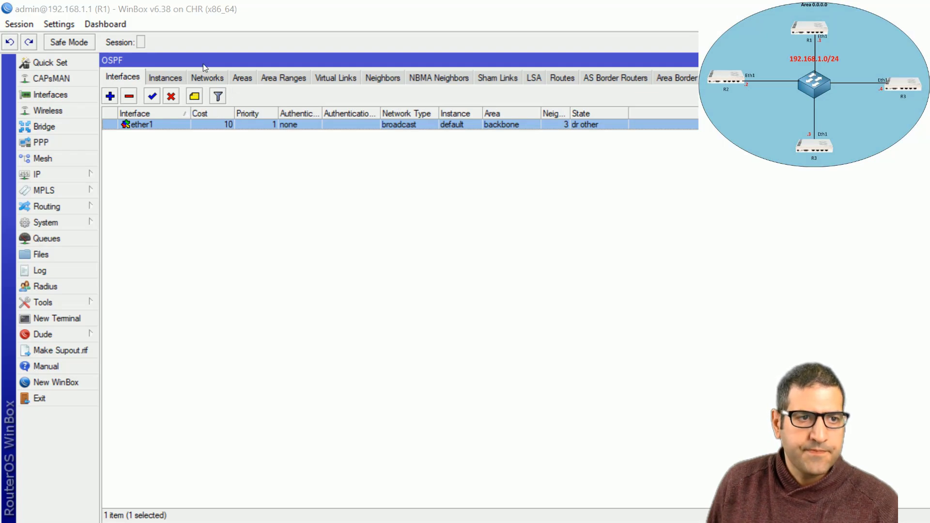
left_click(181, 80)
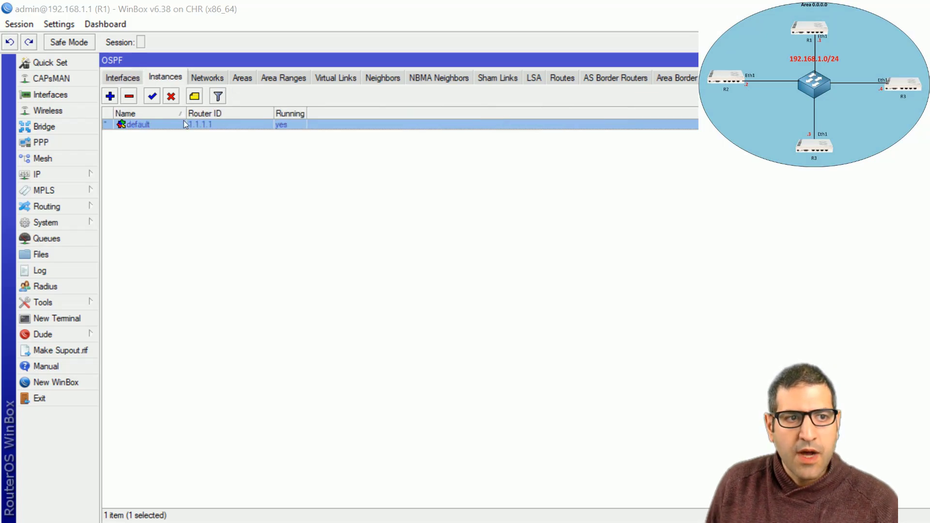
double_click(171, 128)
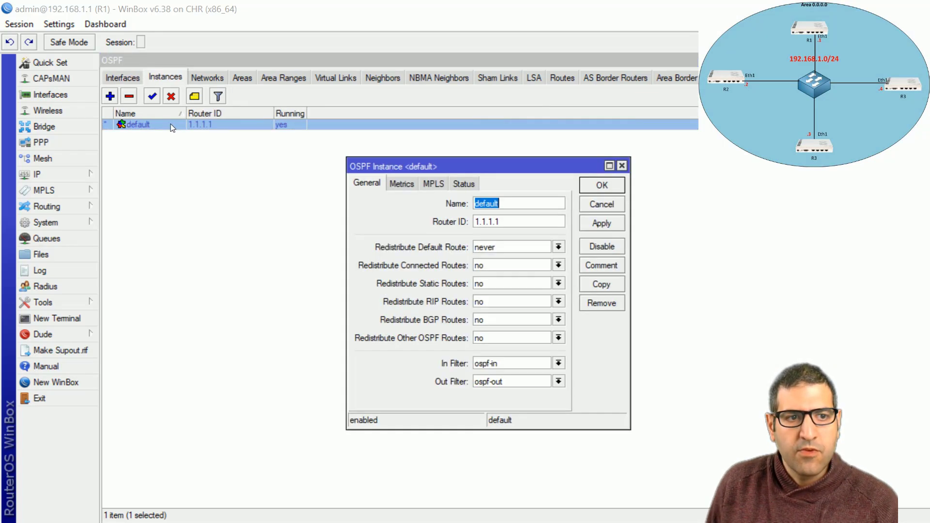
left_click_drag(541, 221, 333, 209)
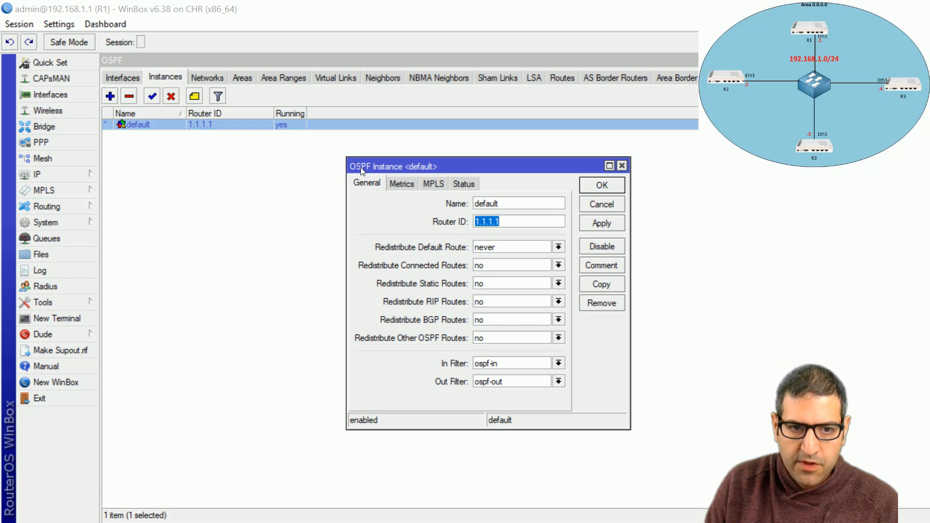
type("11.11")
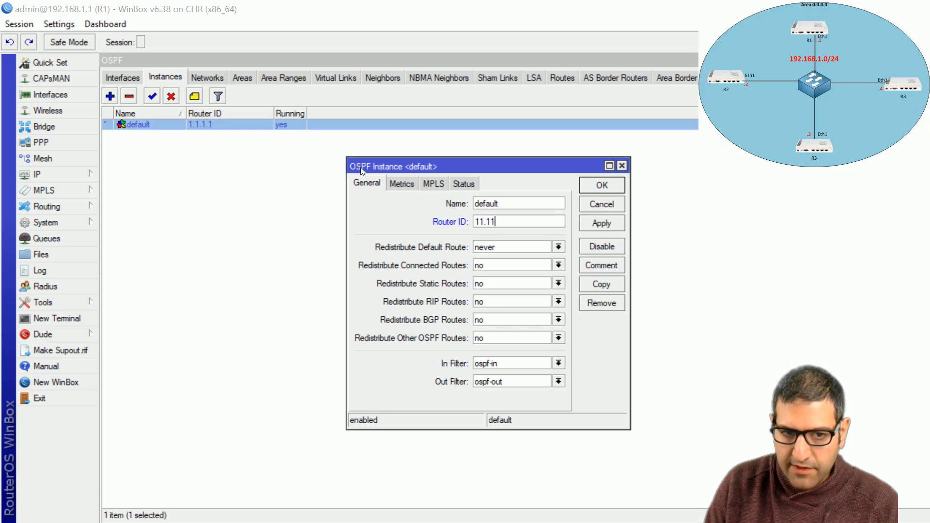
type(".11.11")
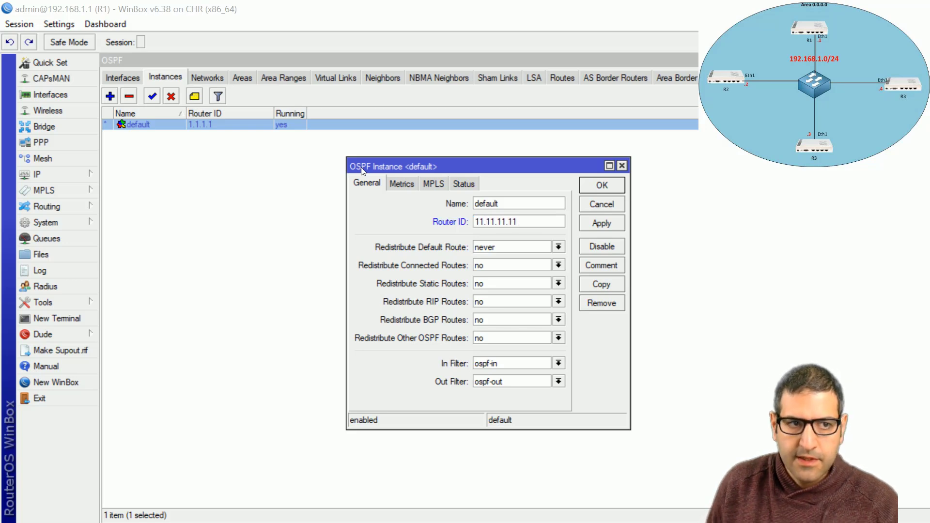
left_click(608, 185)
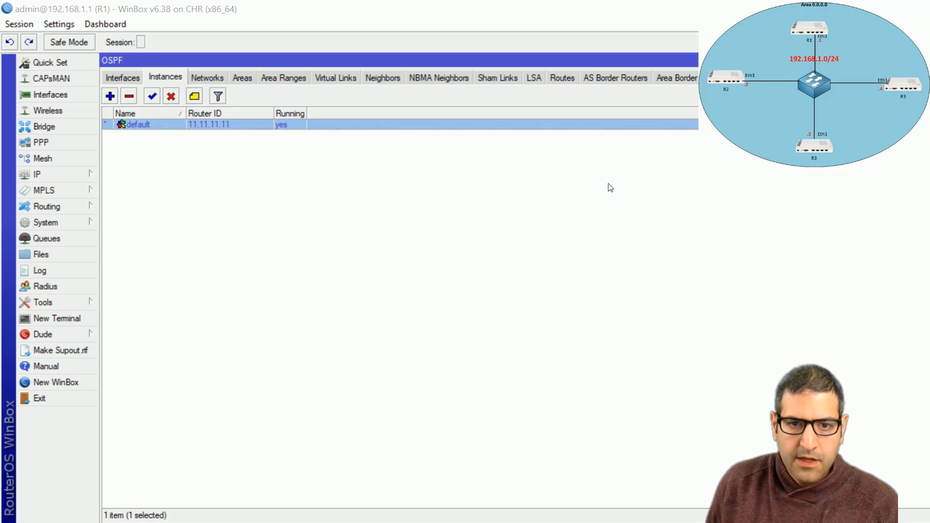
Consult the lab slide, switch to the R2 WinBox session and set the default OSPF instance's router ID to 10.10.10.10.
key("alt+Tab")
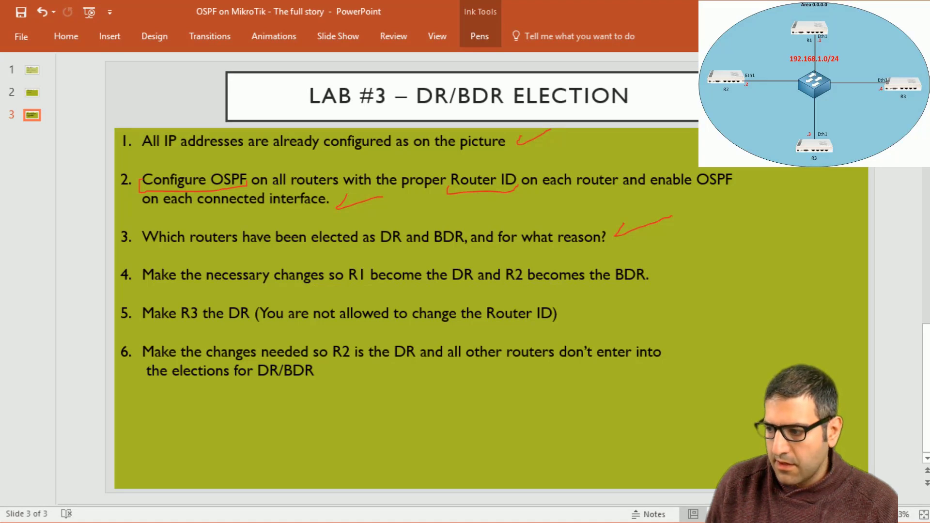
key("alt+Tab")
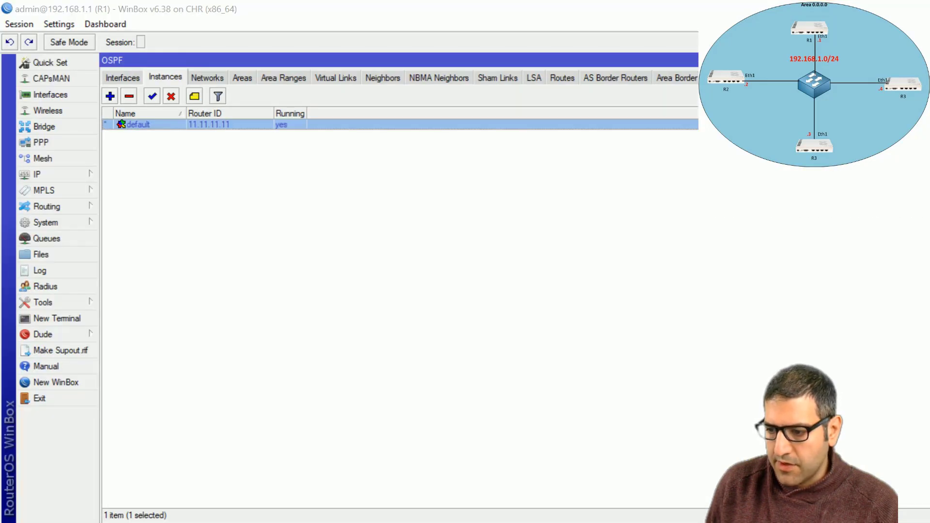
key("alt+Tab")
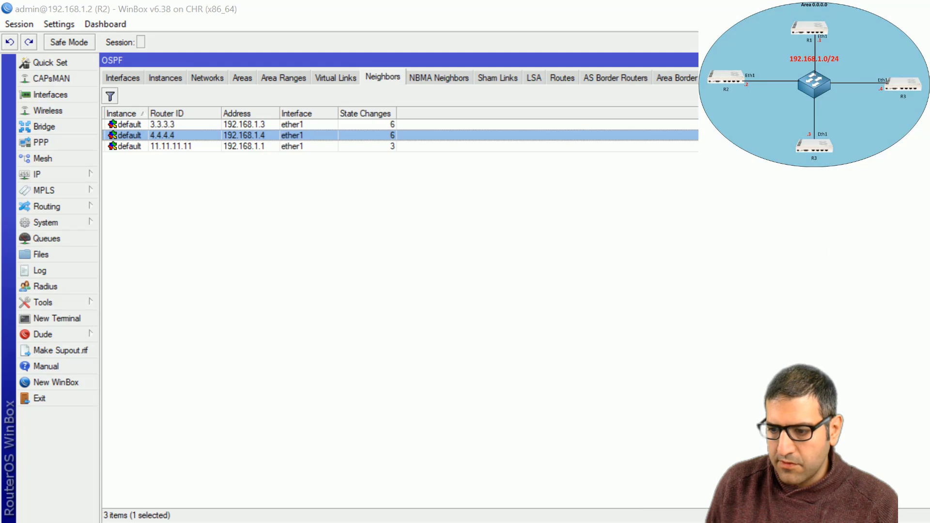
left_click(166, 79)
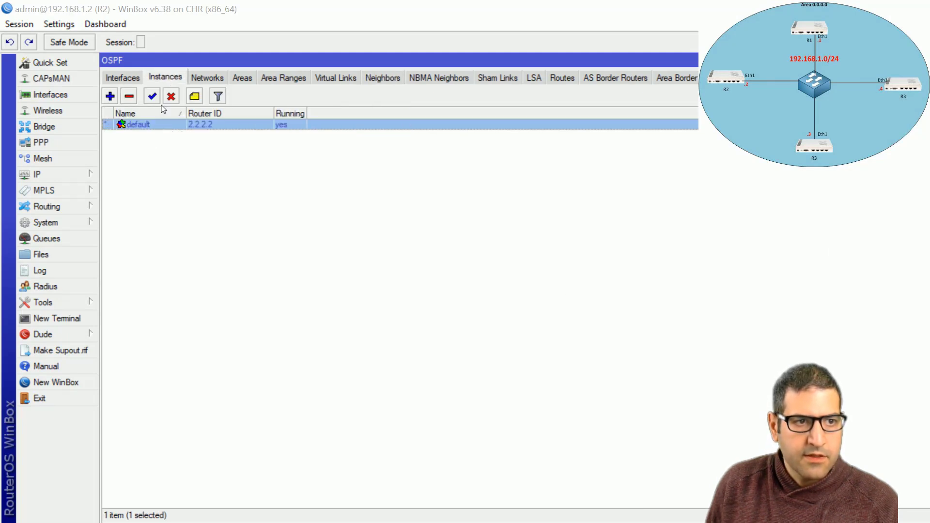
double_click(139, 125)
key("Tab")
type("10.10.10.10")
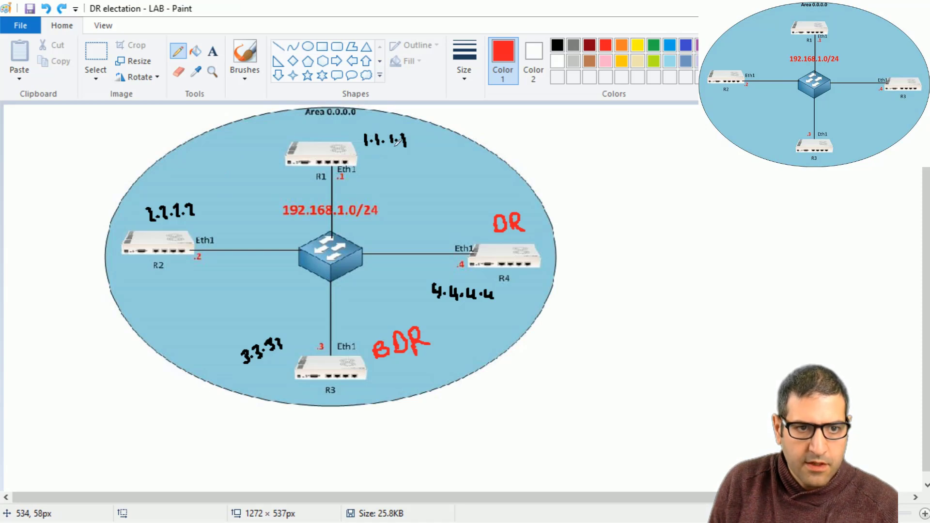
In the Paint diagram, cross out the router IDs of R1 and R2 and write 11.11.11.11 and 10.10.10.10 beside them in red.
mouse_move(365, 139)
left_mouse_down()
mouse_move(405, 140)
mouse_move(375, 164)
mouse_move(438, 158)
left_mouse_up()
left_click_drag(139, 216, 175, 213)
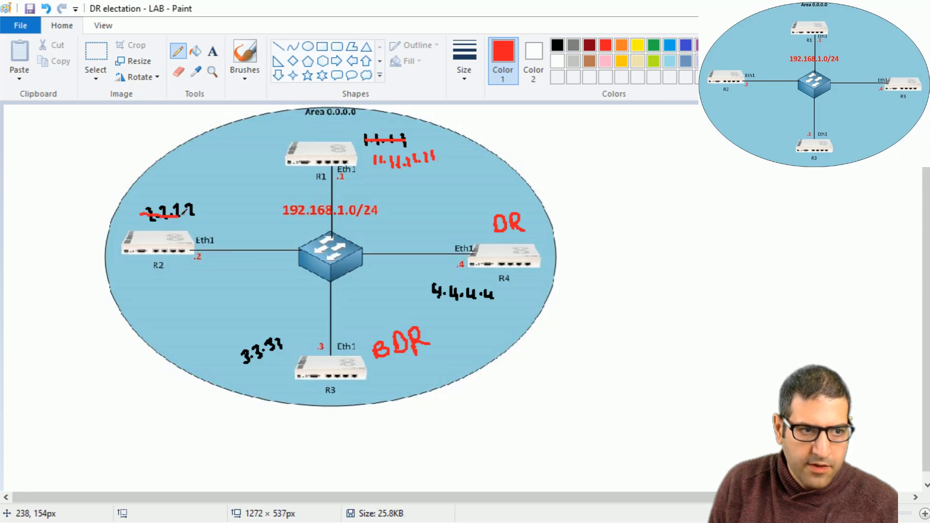
mouse_move(148, 180)
left_mouse_down()
mouse_move(214, 175)
mouse_move(226, 181)
mouse_move(219, 184)
left_mouse_up()
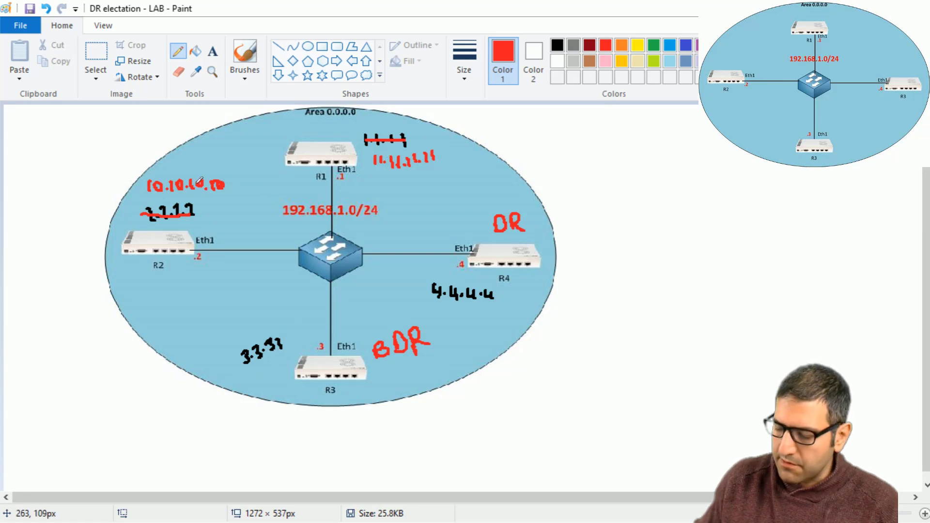
In the R1 WinBox session, check the ether1 OSPF state, the router ID, and the DR and backup DR addresses of neighbor 3.3.3.3.
key("alt+Tab")
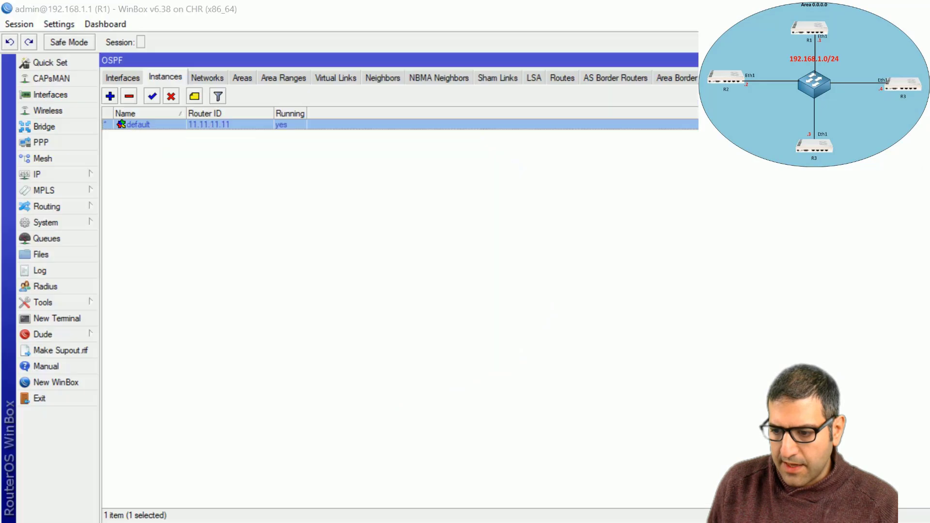
left_click(124, 77)
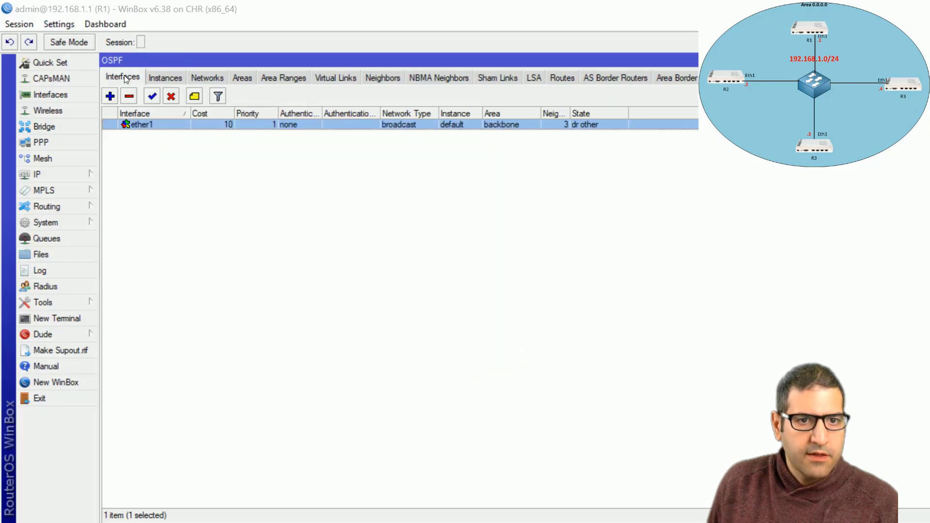
left_click(179, 77)
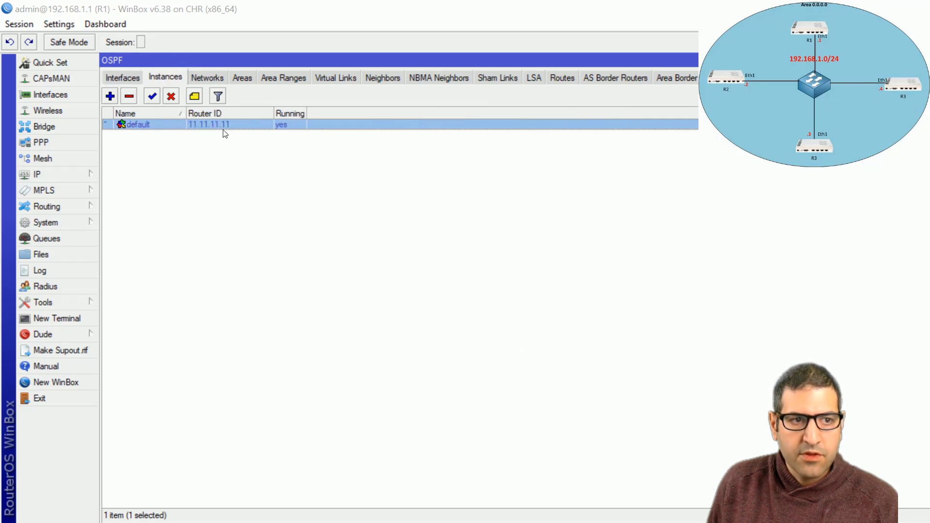
left_click(109, 78)
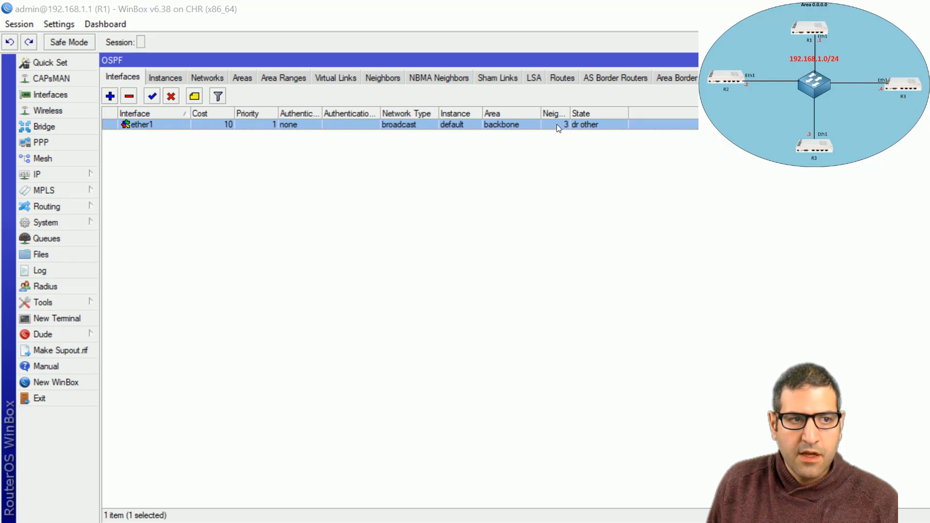
left_click(385, 77)
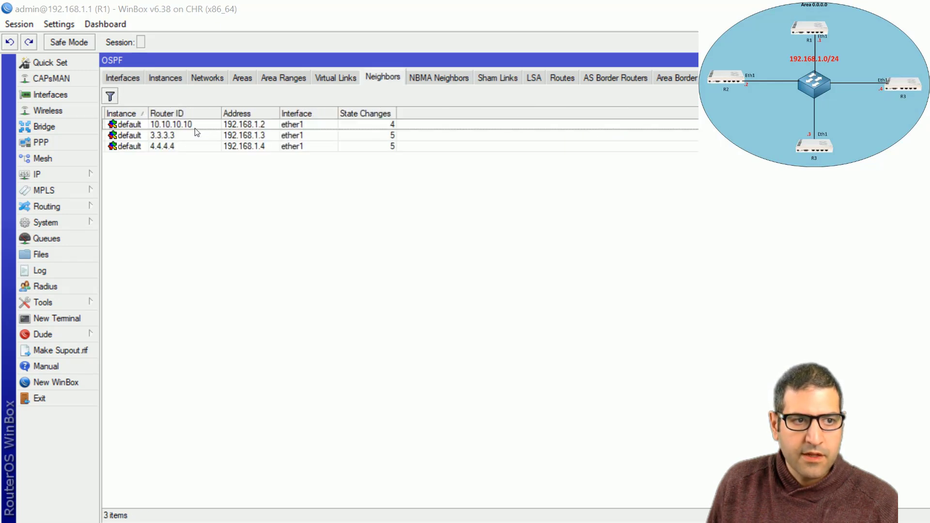
double_click(180, 139)
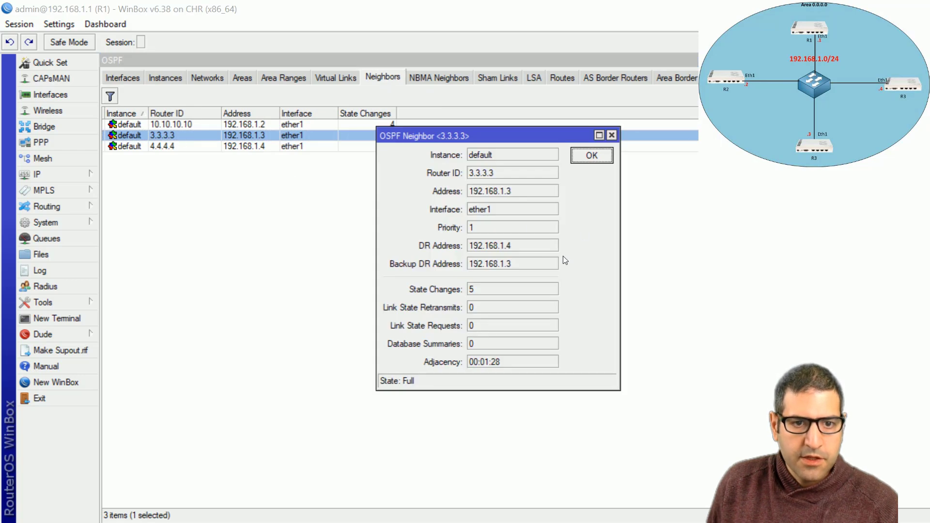
left_click_drag(517, 249, 500, 265)
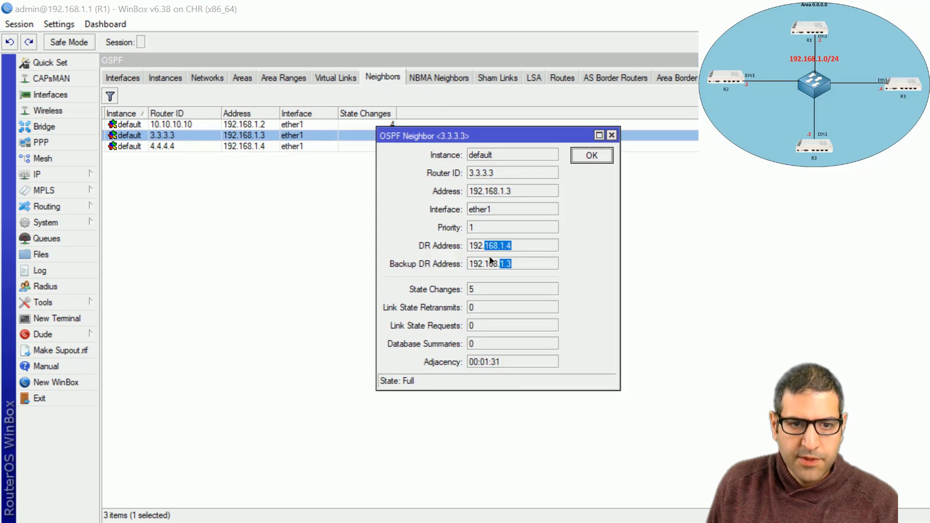
left_click(611, 135)
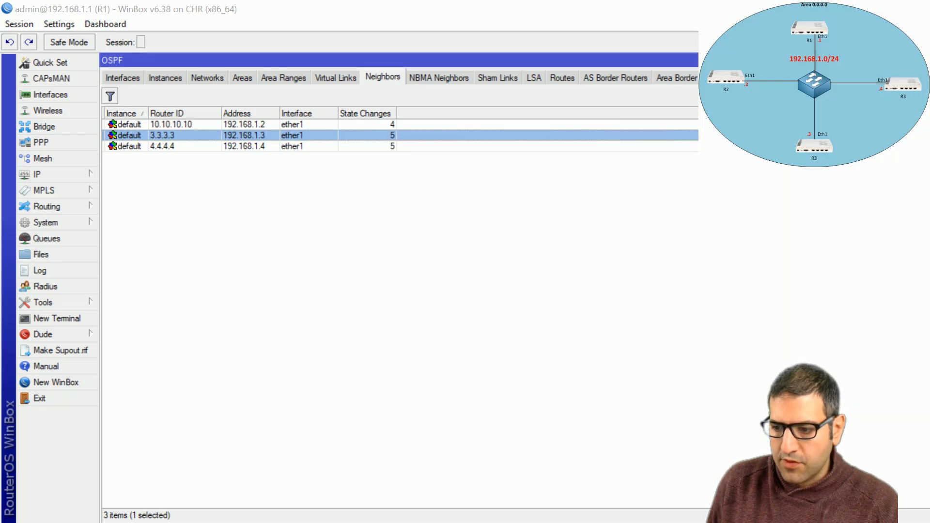
Switch to the R2 session and check the state of its ether1 OSPF interface.
key("alt+Tab")
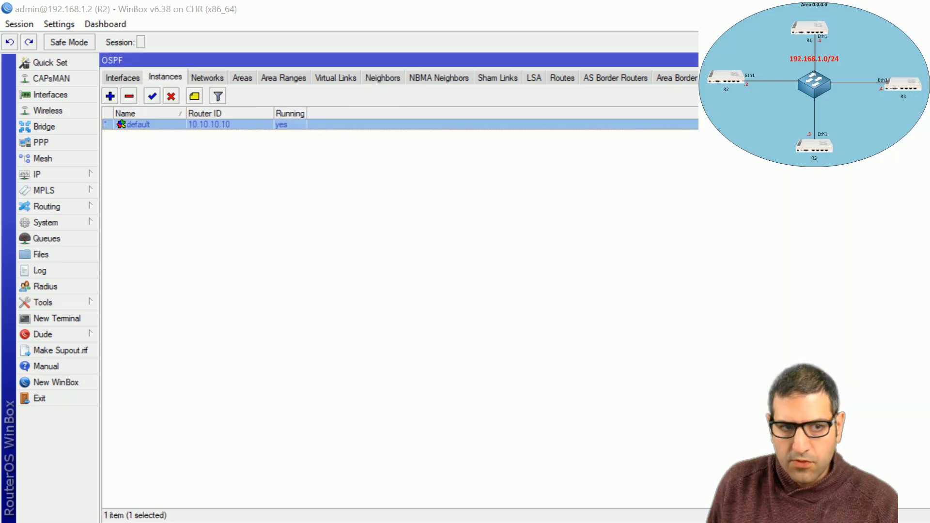
left_click(129, 75)
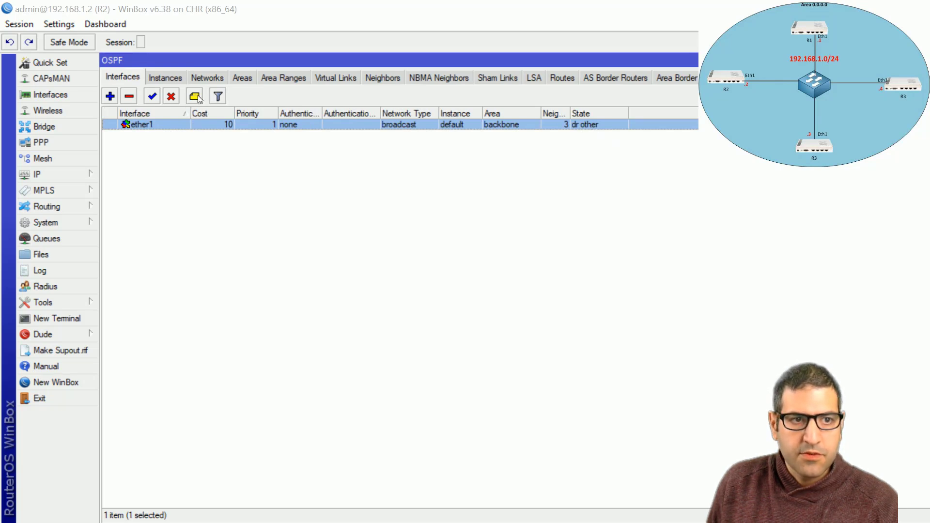
Check the DR and backup DR addresses of OSPF neighbor 4.4.4.4 on R2.
left_click(388, 80)
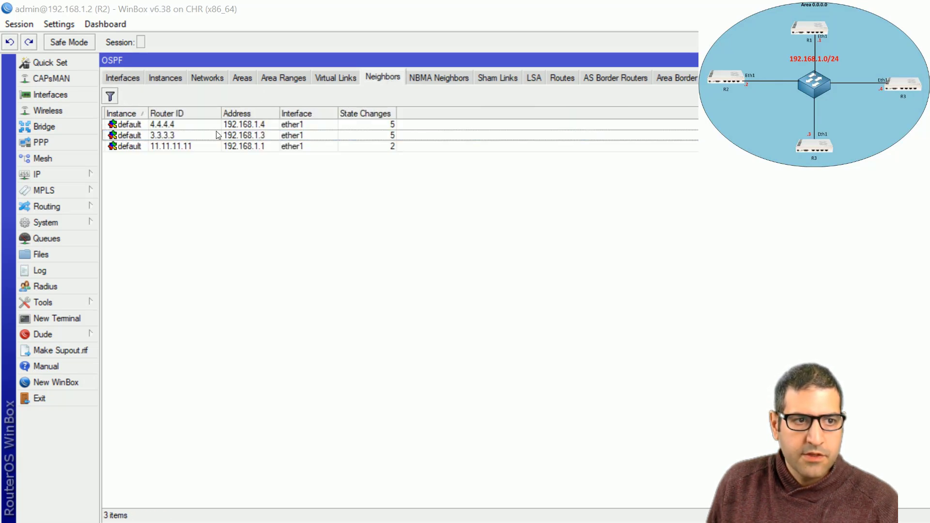
double_click(199, 127)
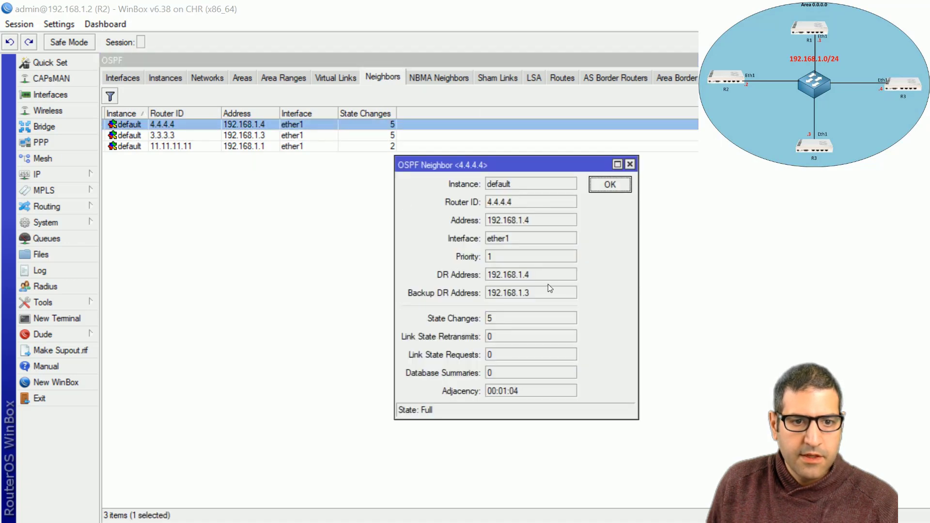
left_click_drag(518, 271, 485, 274)
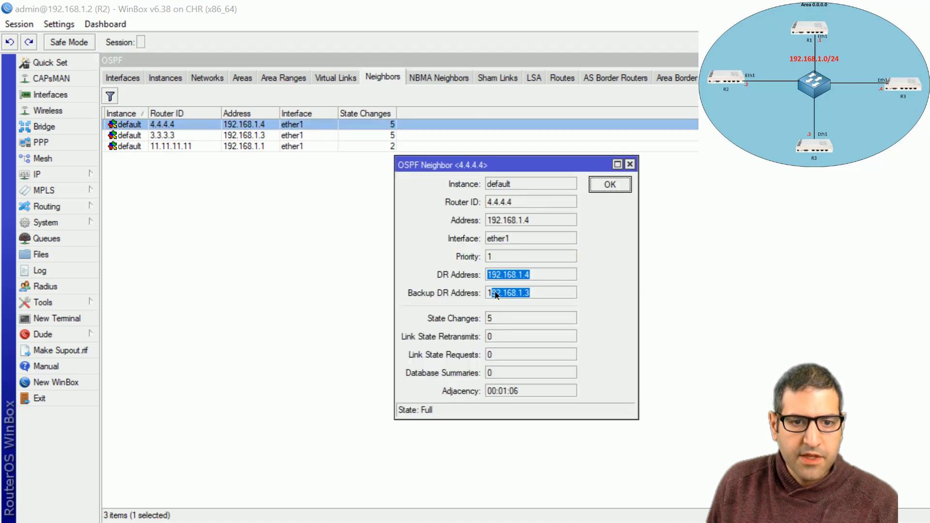
left_click(629, 165)
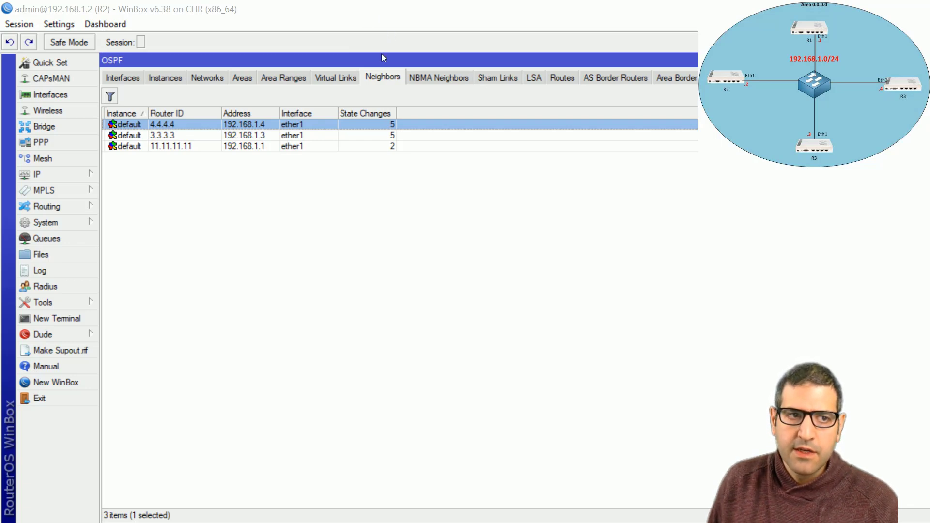
Disable the OSPF network 192.168.1.0/24 in the R1 session and in the R2 session.
key("alt+Tab")
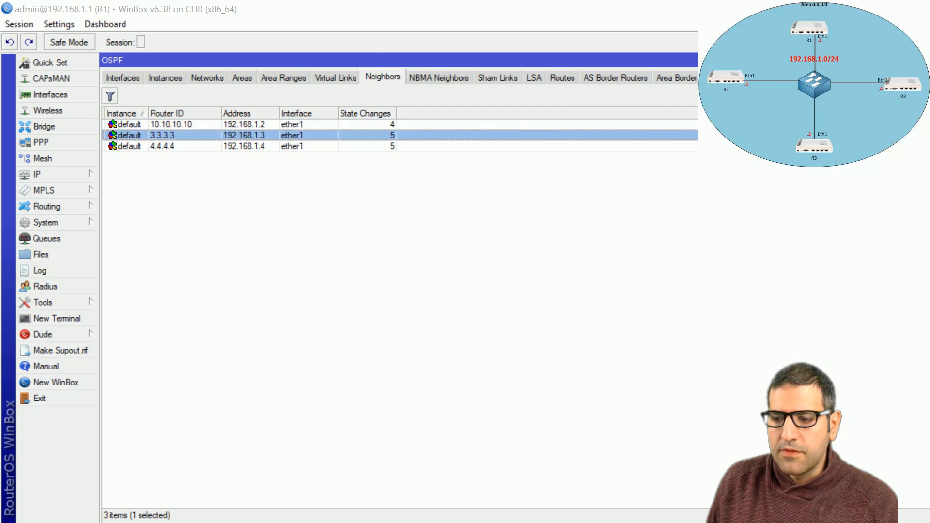
left_click(204, 78)
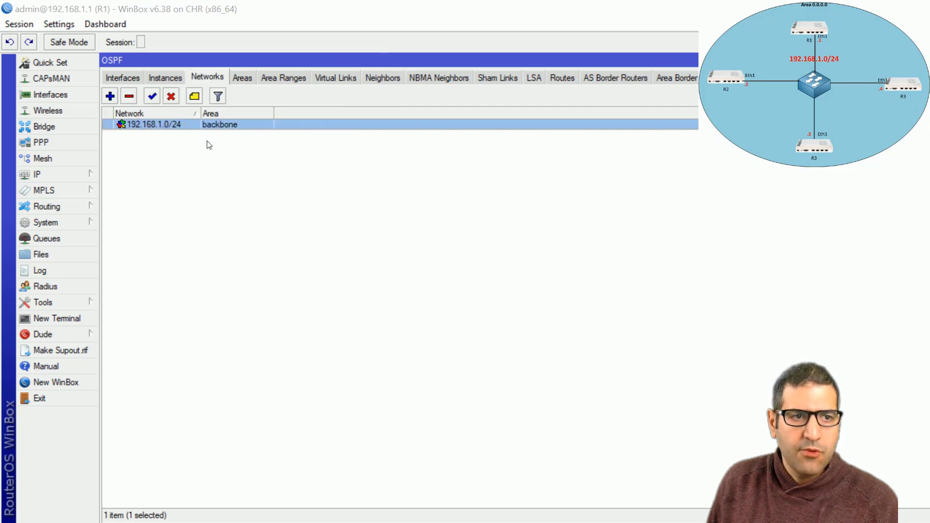
left_click(174, 96)
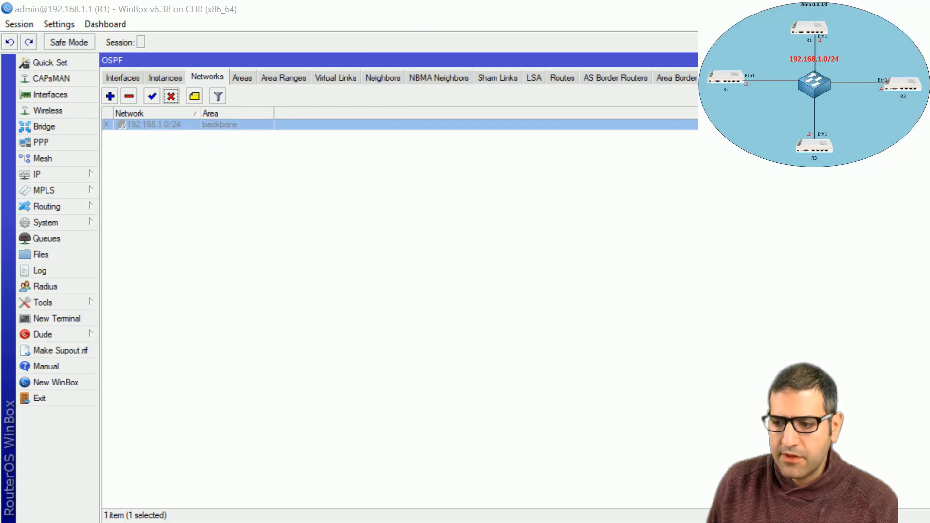
key("alt+Tab")
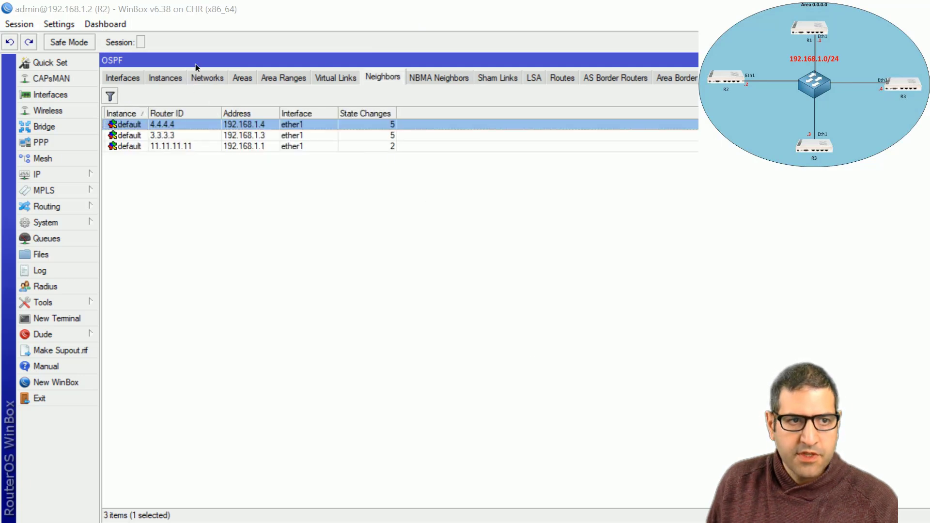
left_click(209, 79)
left_click(171, 96)
Disable the OSPF network 192.168.1.0/24 in the R3 and R4 sessions.
key("alt+Tab")
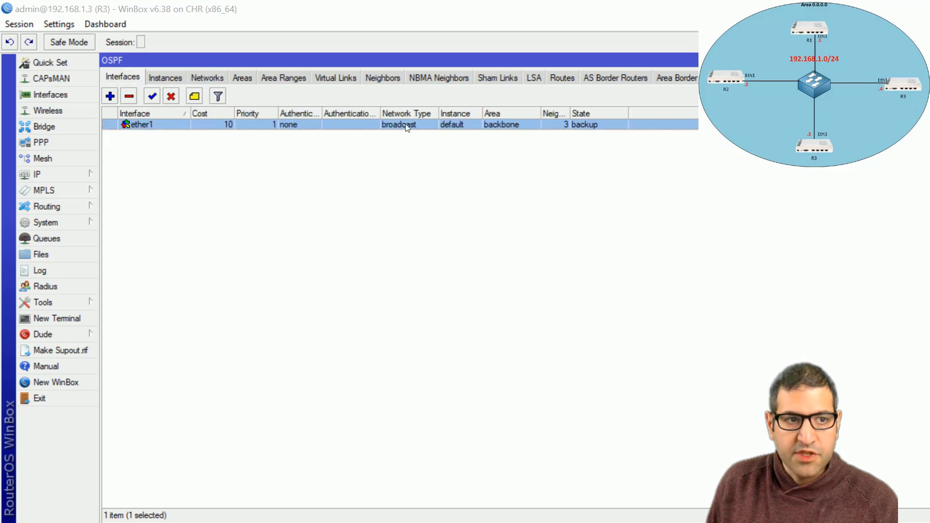
left_click(213, 81)
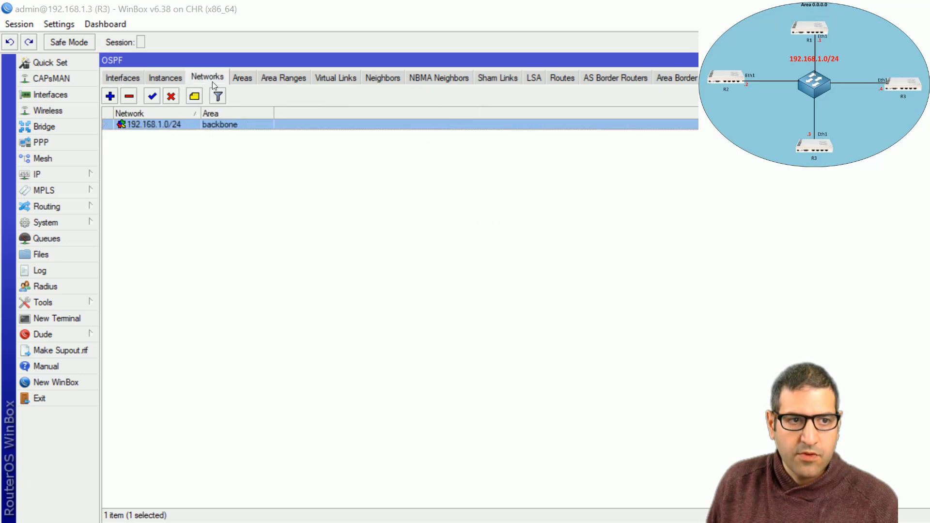
left_click(171, 96)
key("alt+Tab")
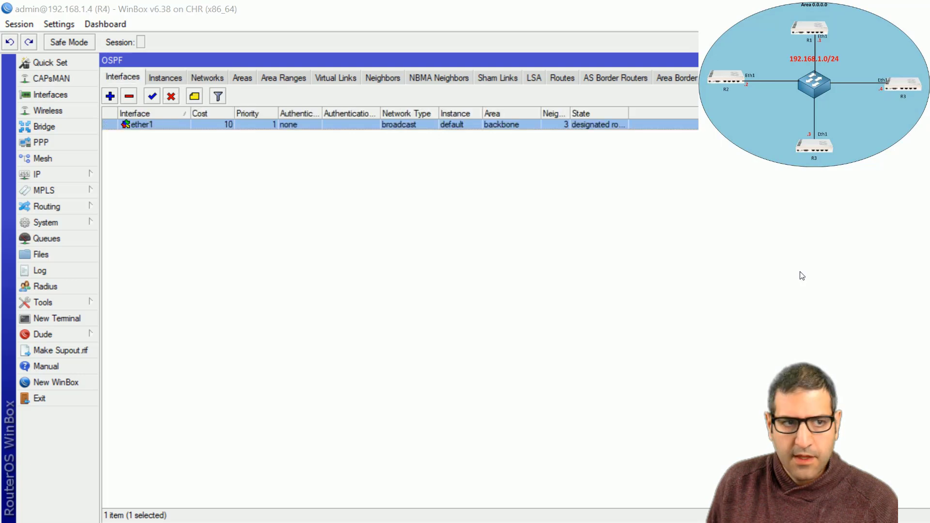
left_click(194, 80)
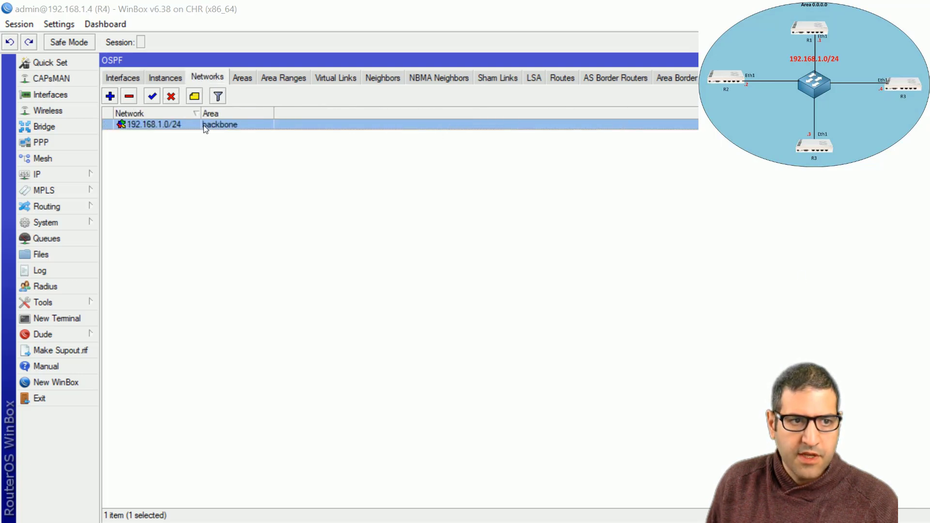
left_click(172, 97)
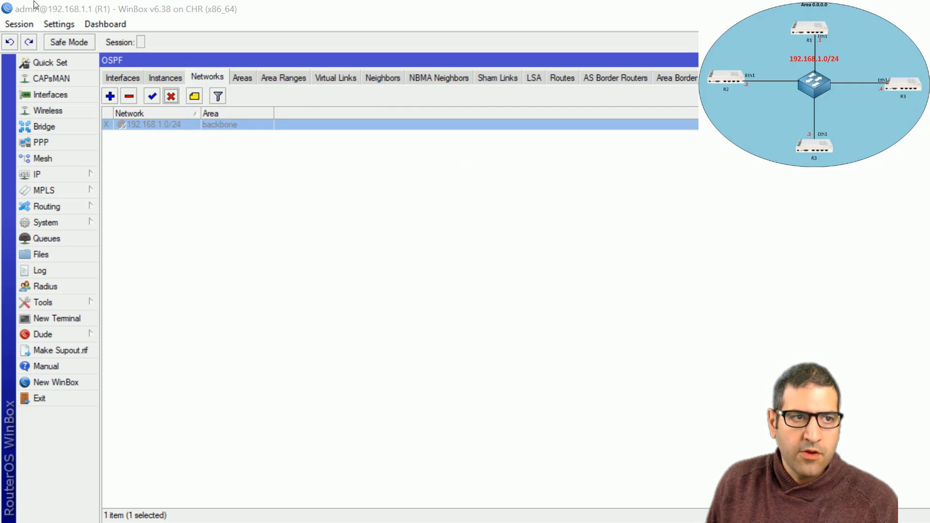
Re-enable the OSPF network 192.168.1.0/24 on R1, R2, R3 and R4 in turn.
left_click(152, 96)
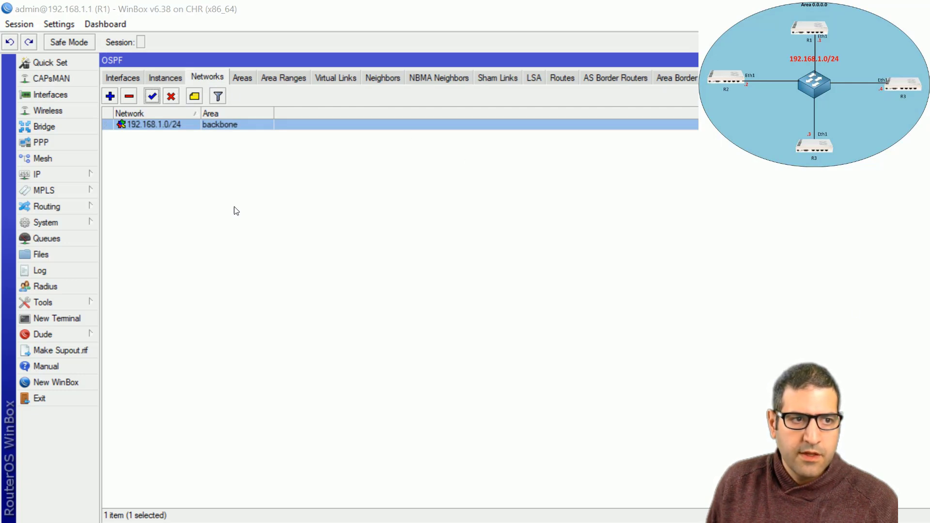
key("alt+Tab")
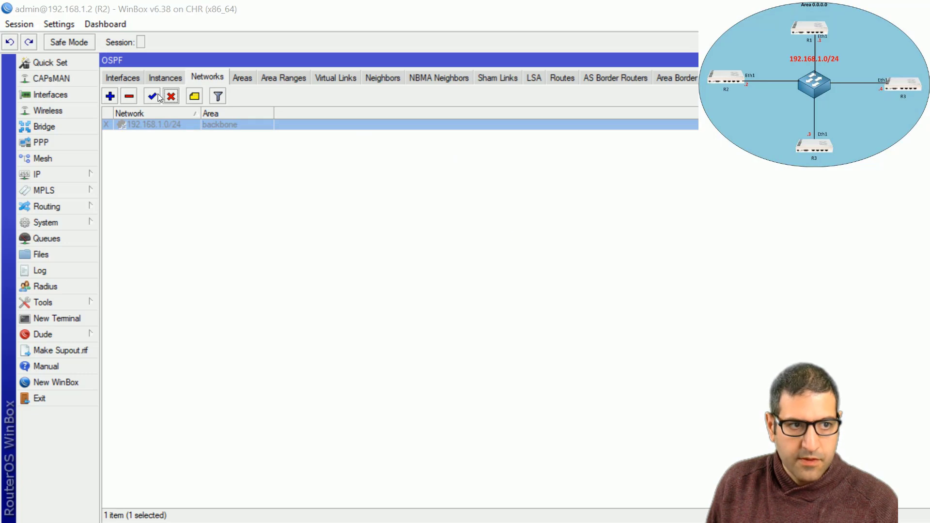
left_click(157, 95)
key("alt+Tab")
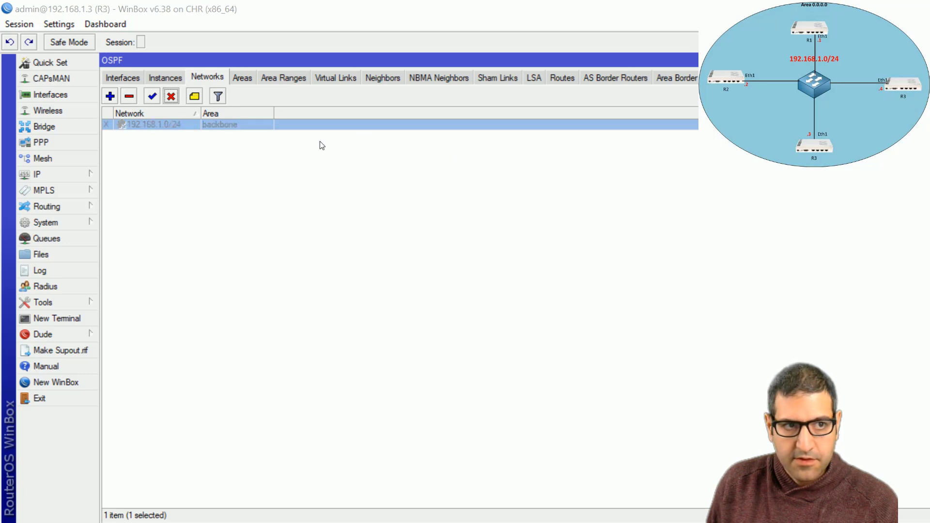
left_click(157, 96)
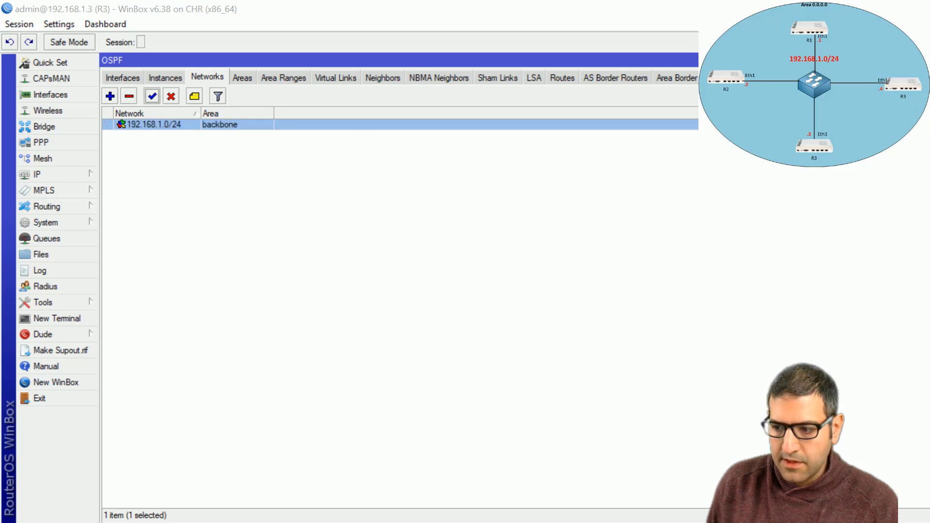
key("alt+Tab")
left_click(152, 96)
Return to the R1 session and check the state of its ether1 OSPF interface.
key("alt+Tab")
left_click(123, 79)
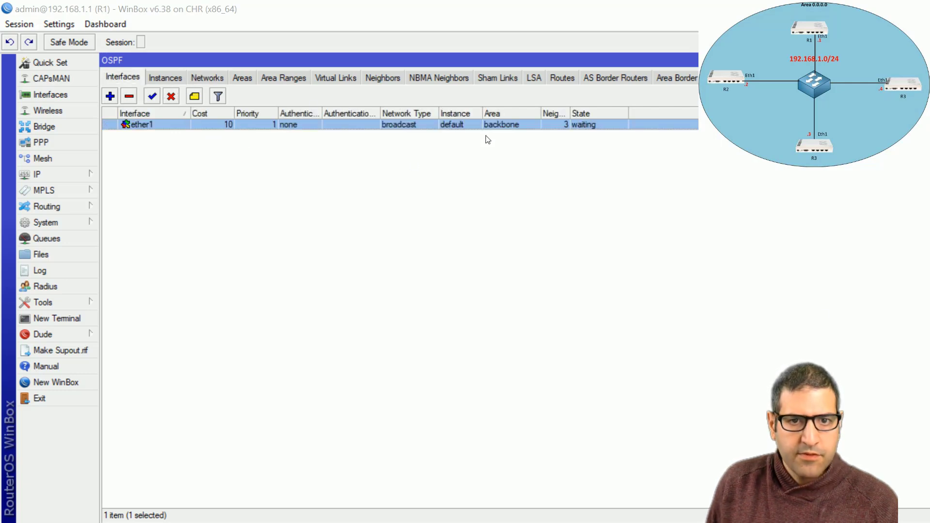
double_click(590, 129)
key("Escape")
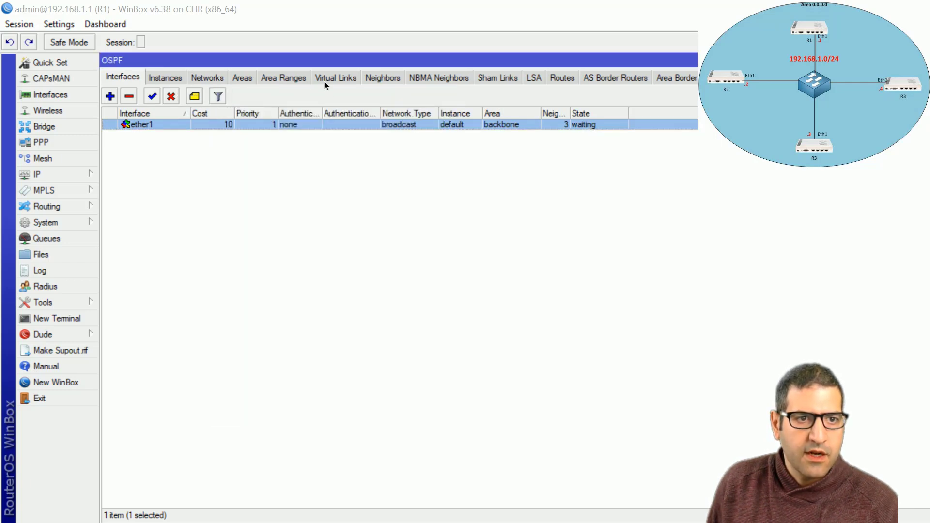
Inspect the DR and backup DR addresses of OSPF neighbor 3.3.3.3 on R1.
left_click(392, 79)
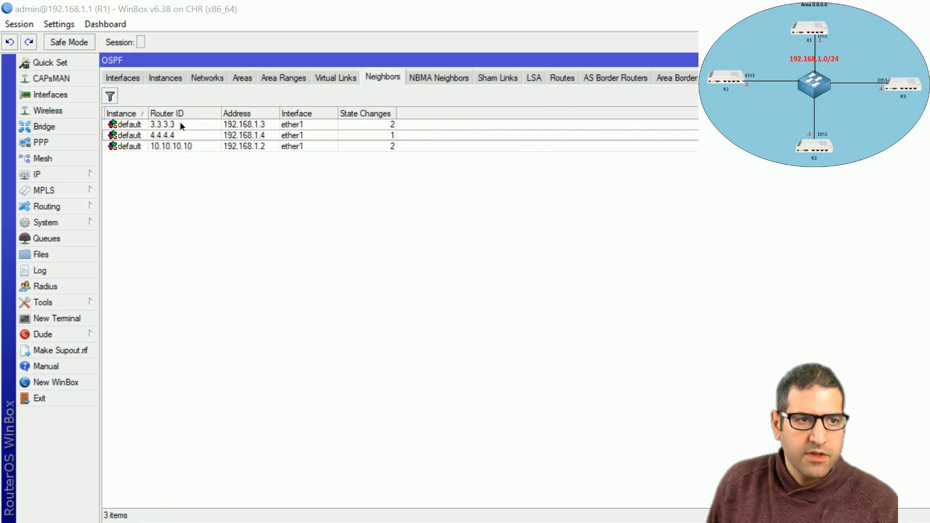
double_click(180, 126)
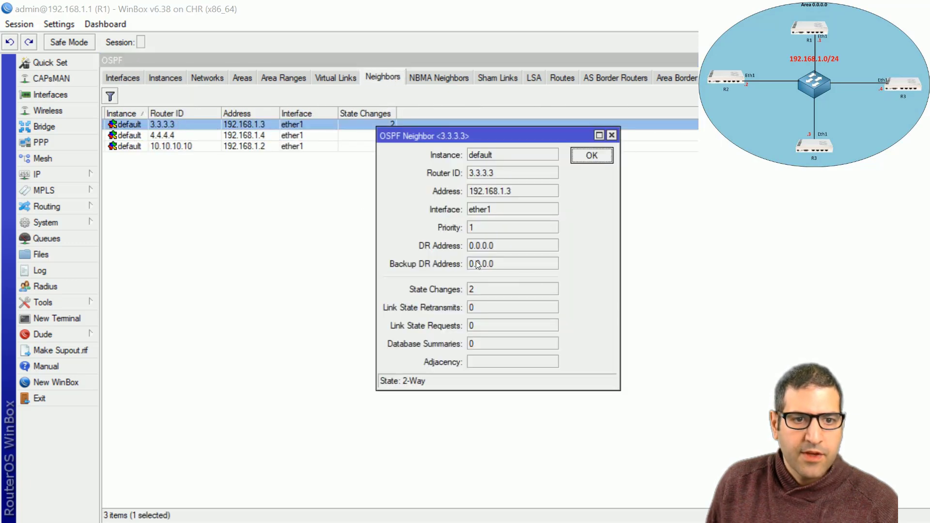
left_click_drag(473, 247, 507, 267)
left_click(512, 261)
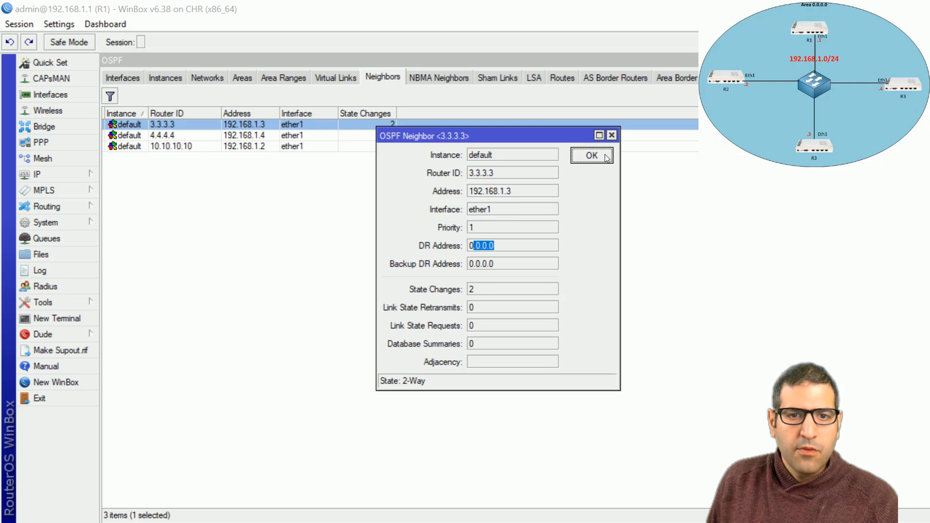
left_click(611, 135)
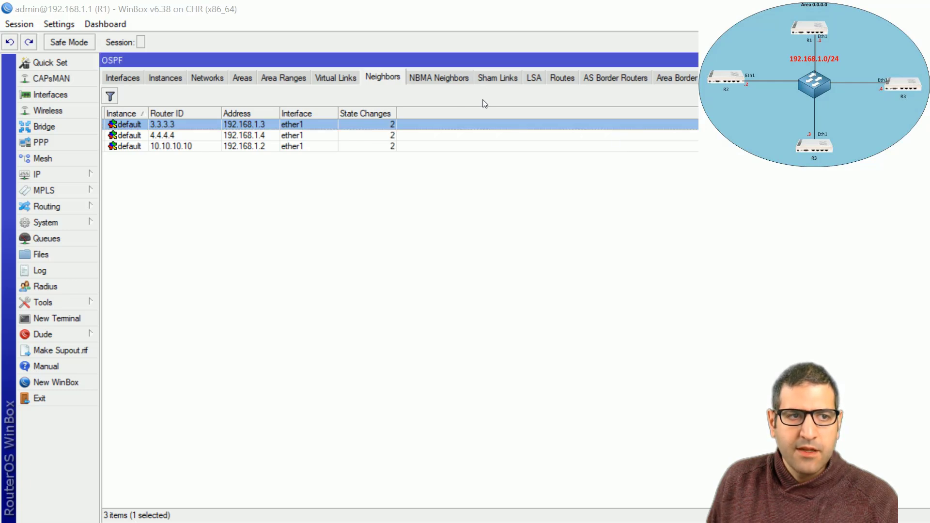
Compare the ether1 OSPF interface states in the R1, R2 and R3 sessions.
left_click(132, 80)
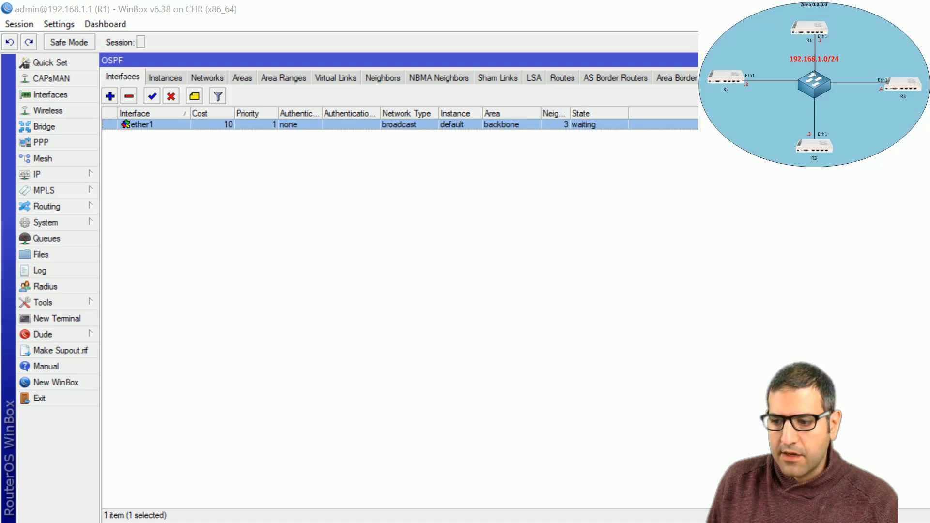
key("alt+Tab")
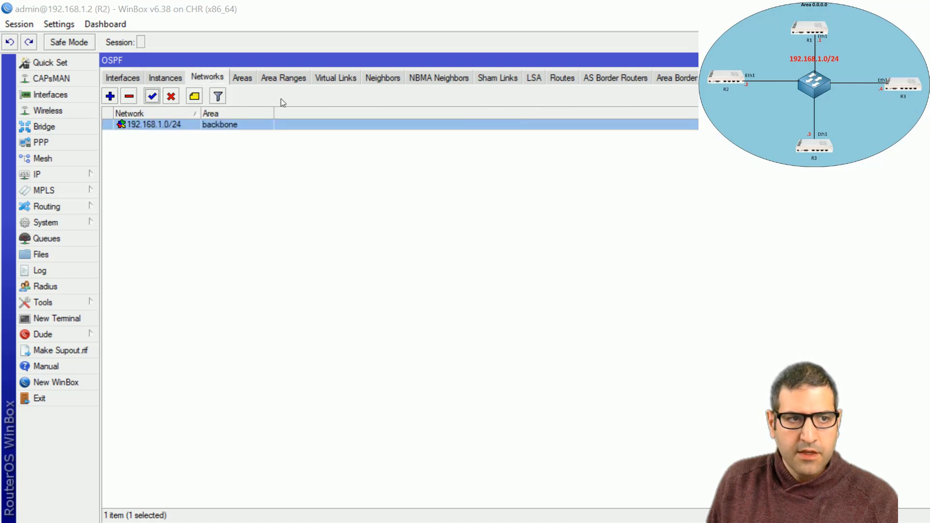
left_click(122, 72)
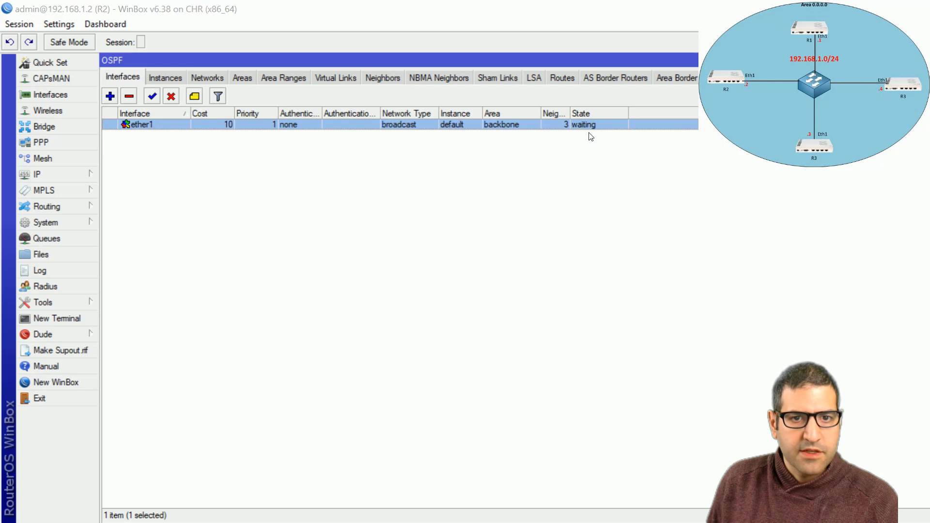
key("alt+Tab")
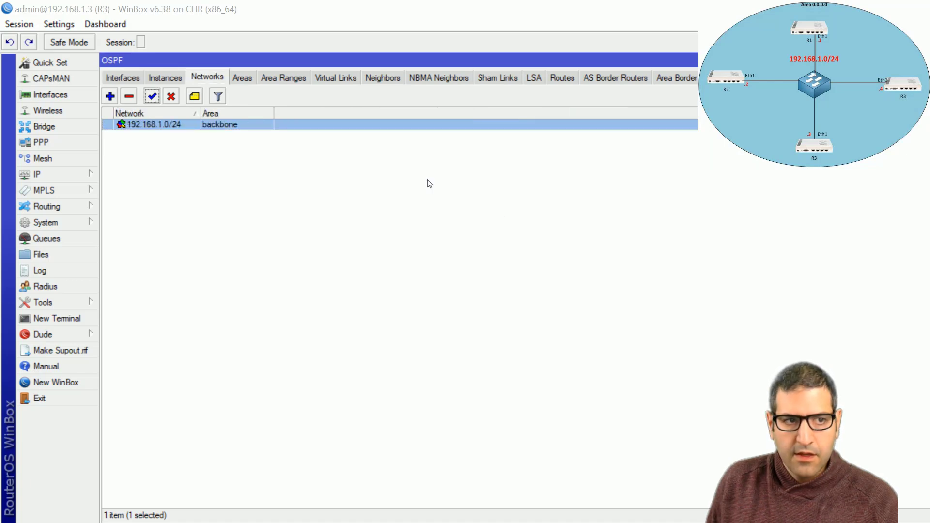
left_click(117, 79)
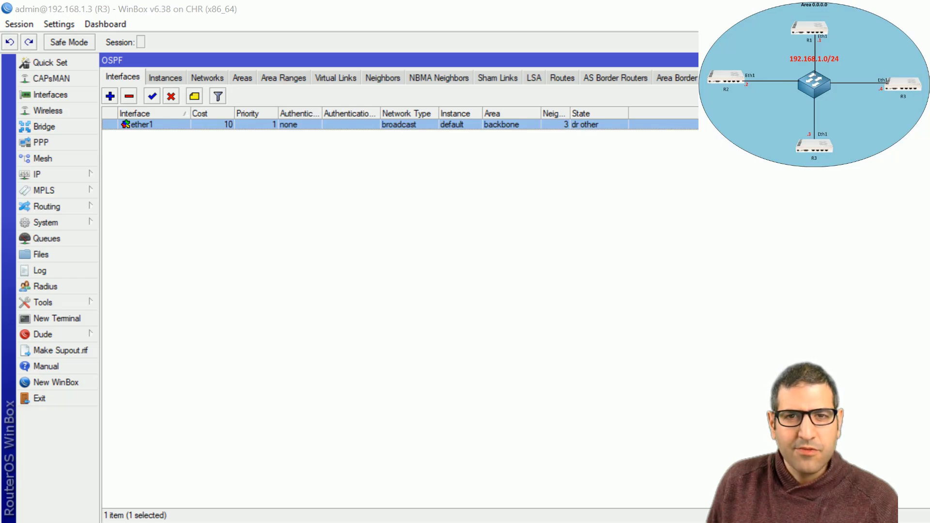
Recheck the ether1 OSPF roles by going back through the R1, R2 and R3 sessions.
key("alt+Tab")
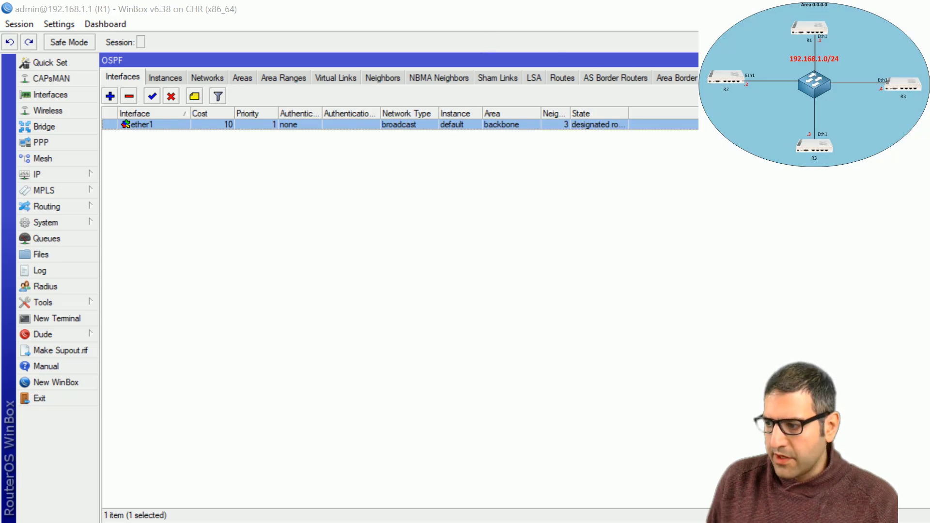
key("alt+Tab")
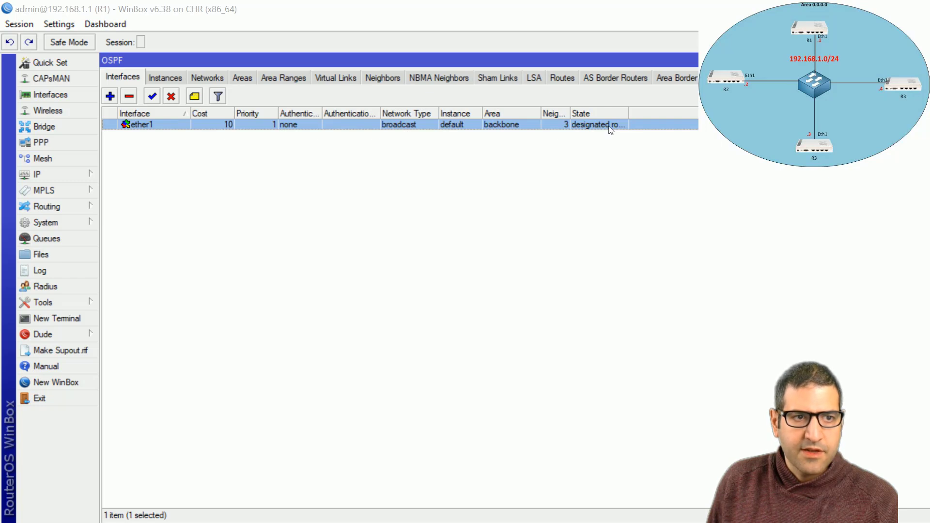
key("alt+Tab")
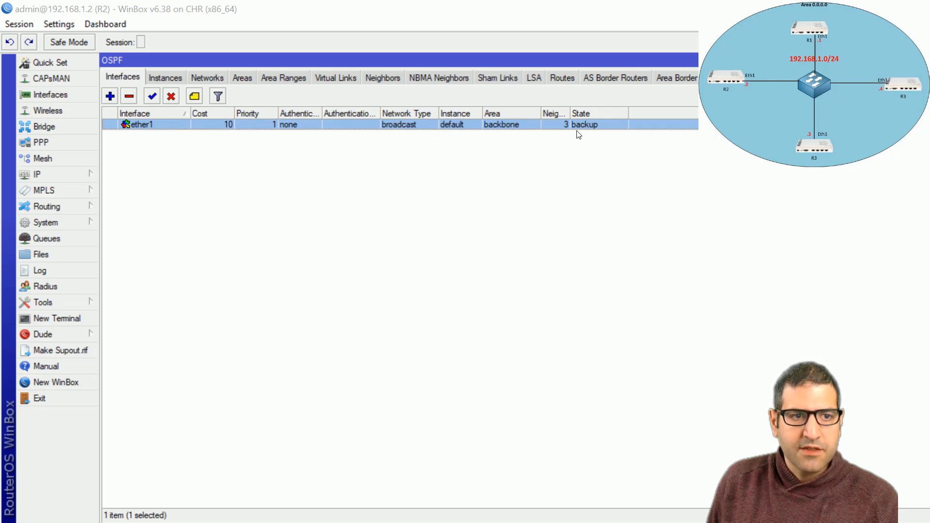
key("alt+Tab")
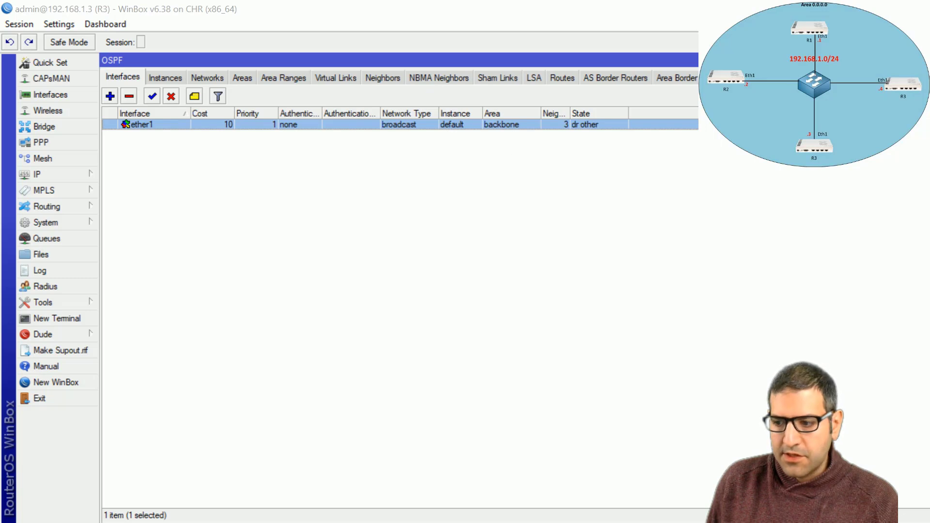
Switch to the R4 session, check its ether1 OSPF state and list its OSPF neighbors.
key("alt+Tab")
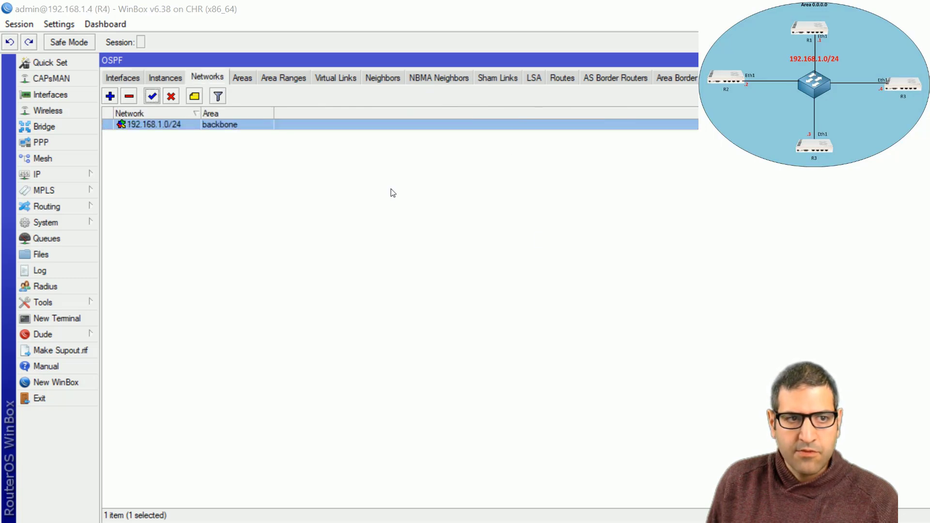
left_click(138, 79)
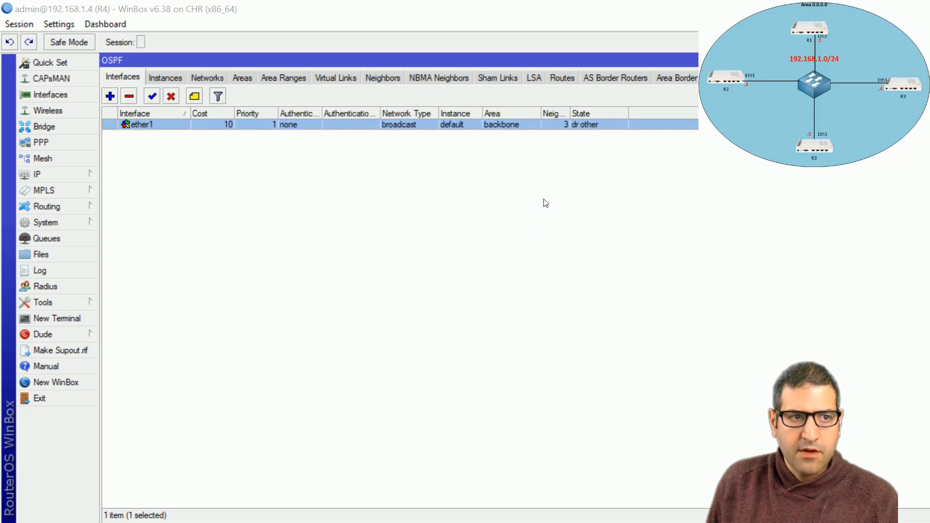
left_click(382, 79)
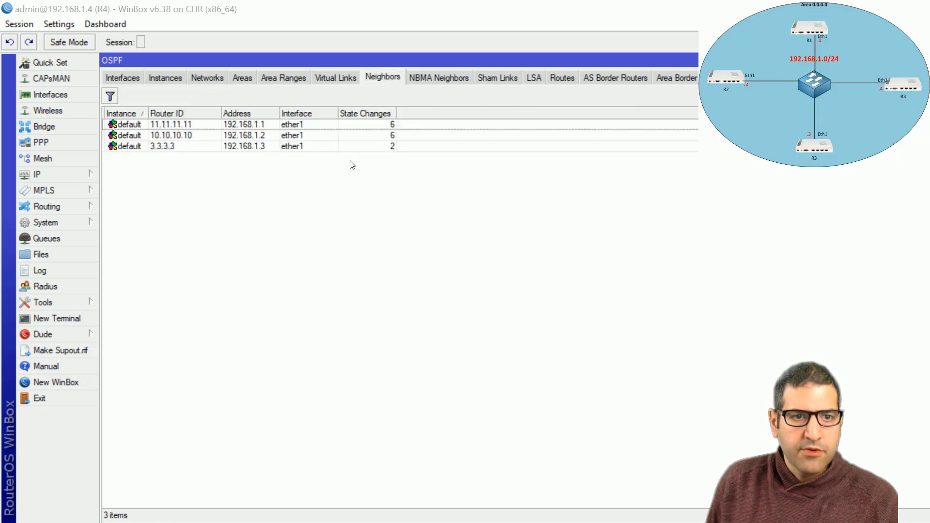
Inspect the DR and backup DR addresses of OSPF neighbors 11.11.11.11 and 3.3.3.3 on R4.
double_click(274, 124)
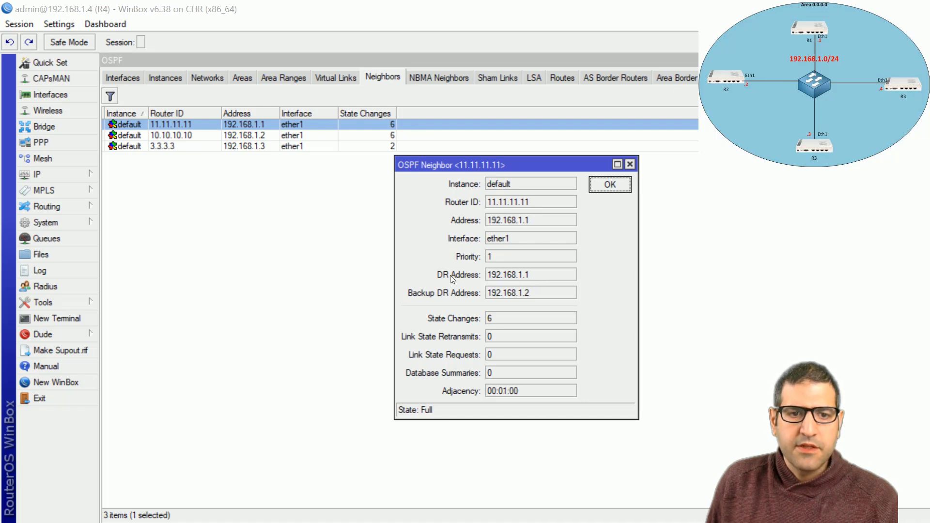
left_click_drag(487, 275, 528, 281)
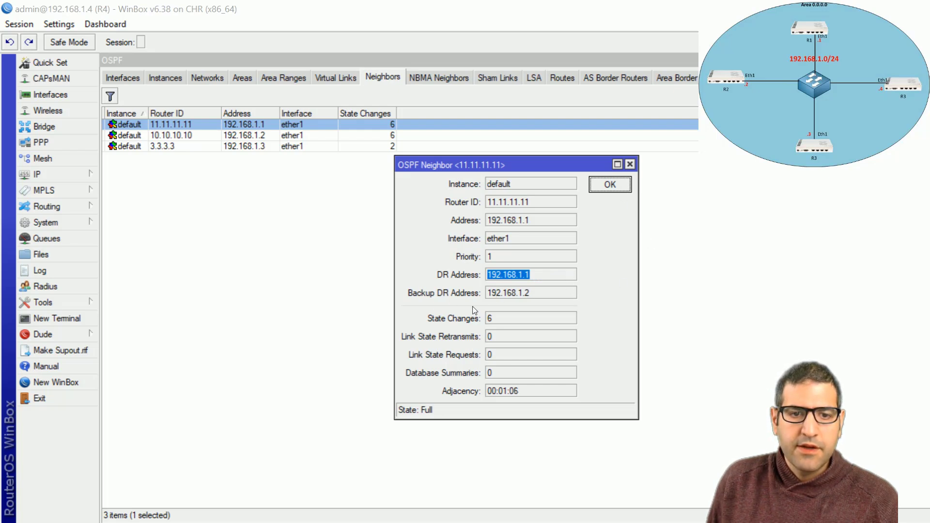
left_click_drag(486, 294, 534, 297)
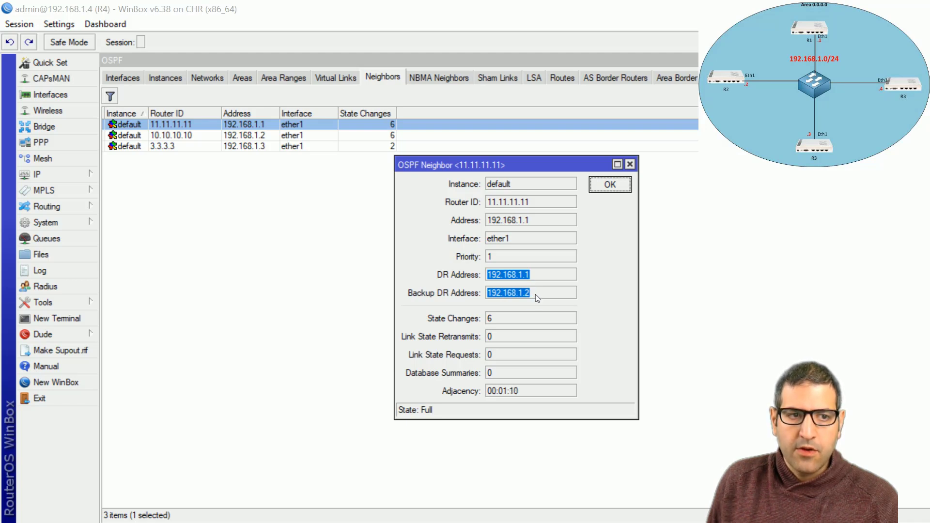
key("Escape")
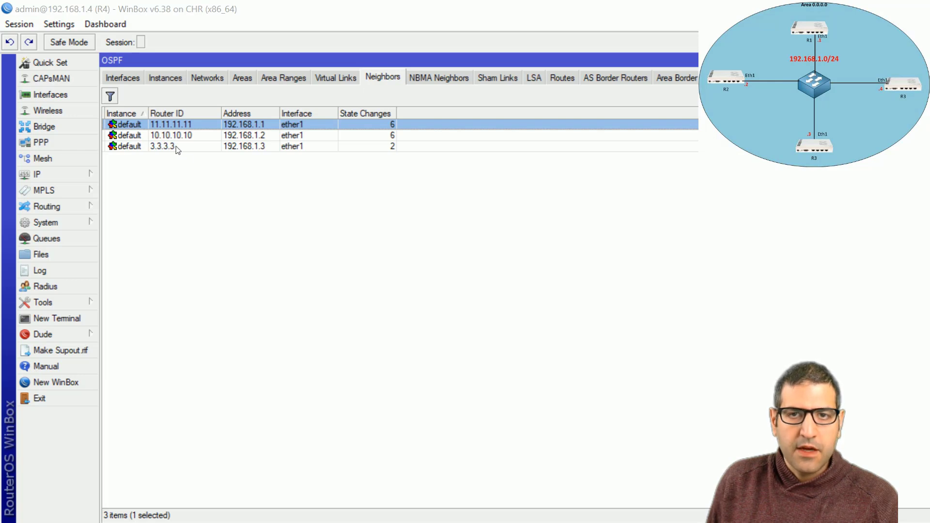
left_click(176, 146)
double_click(175, 147)
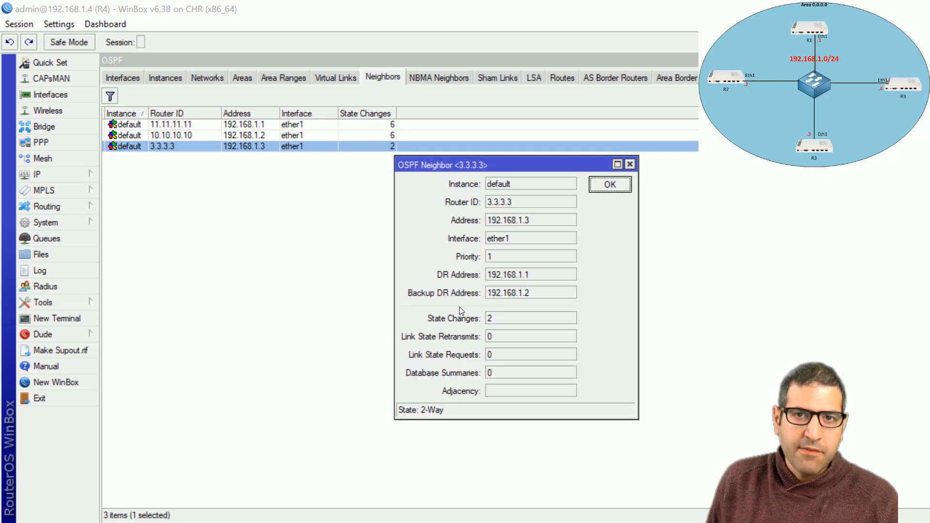
left_click(631, 165)
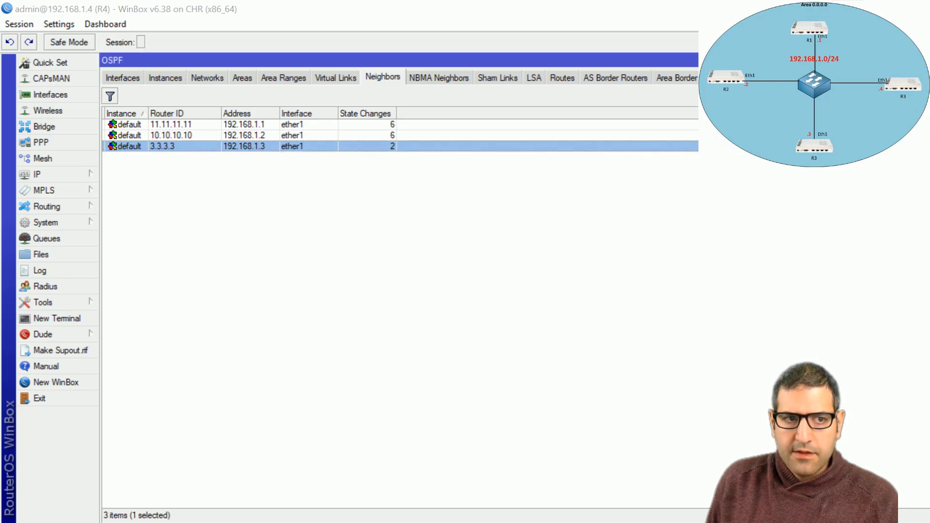
Check the ether1 OSPF state on R4 and R2, and return from Paint to the R3 WinBox session.
left_click(108, 79)
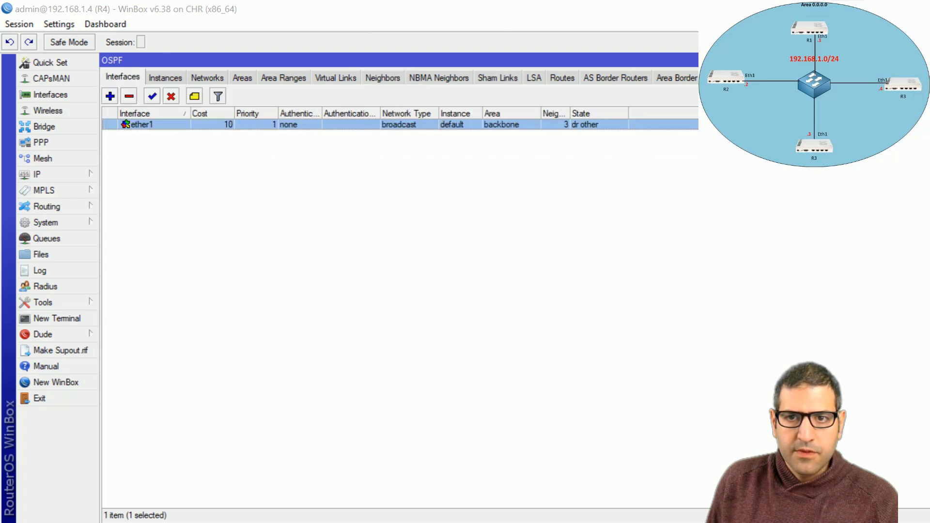
left_click(861, 8)
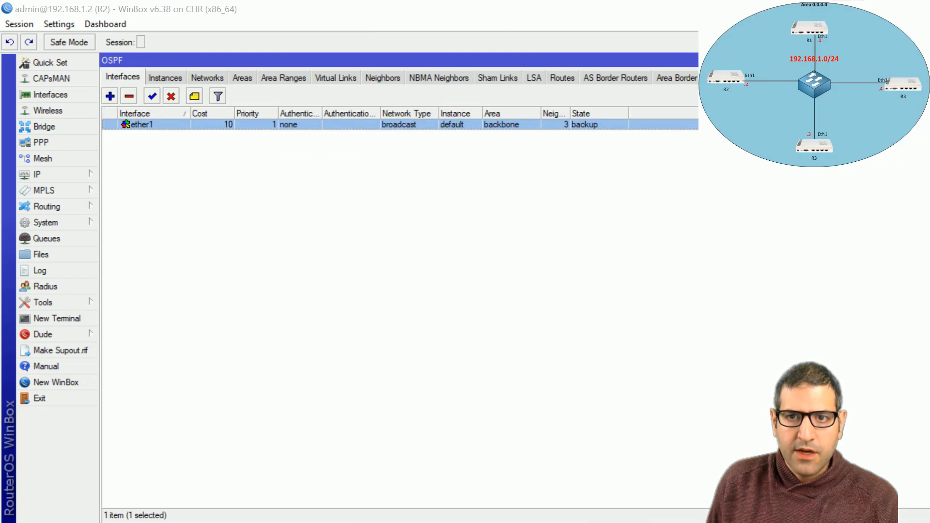
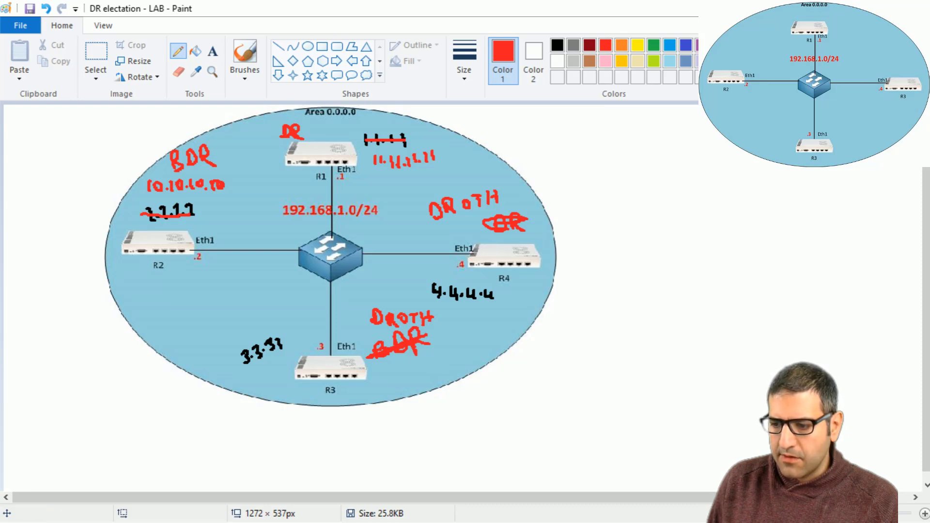
key("alt+Tab")
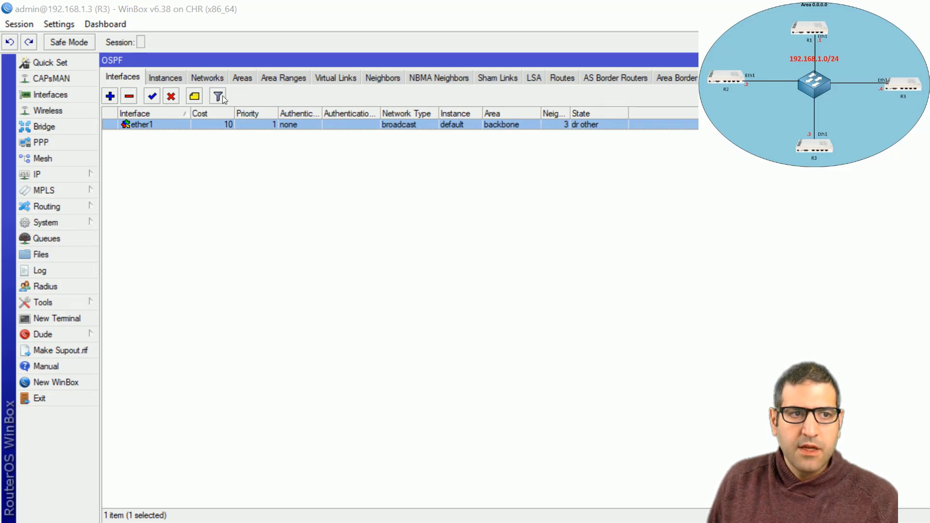
Inspect the priority in the ether1 OSPF interface settings on R3 and close them without changes.
double_click(139, 126)
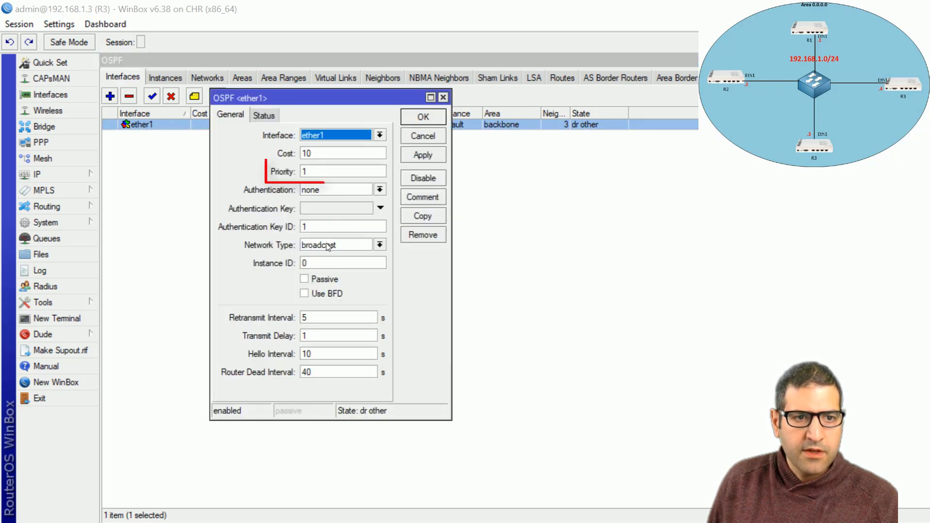
double_click(325, 173)
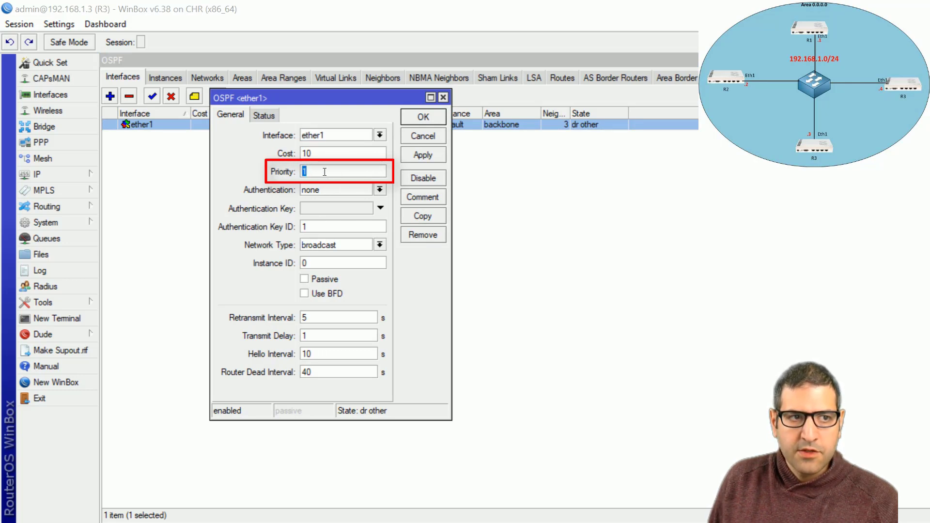
left_click(430, 97)
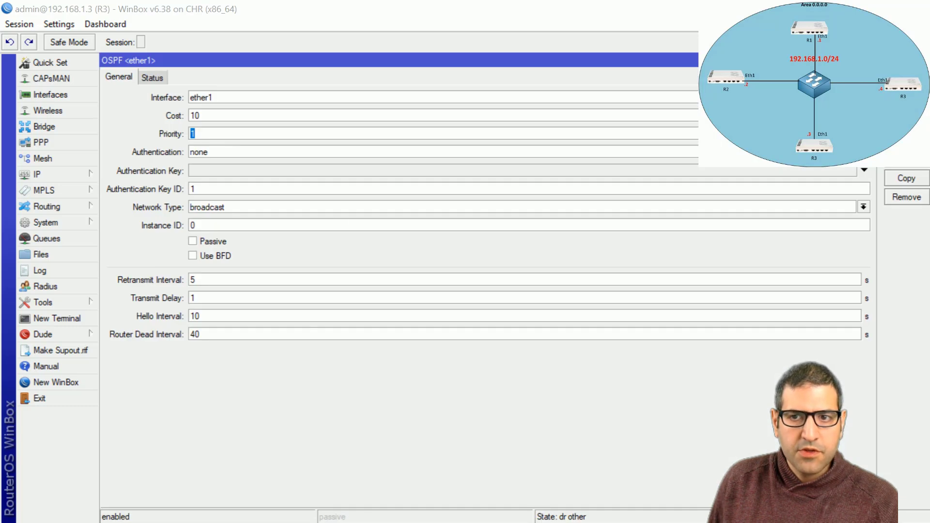
key("Escape")
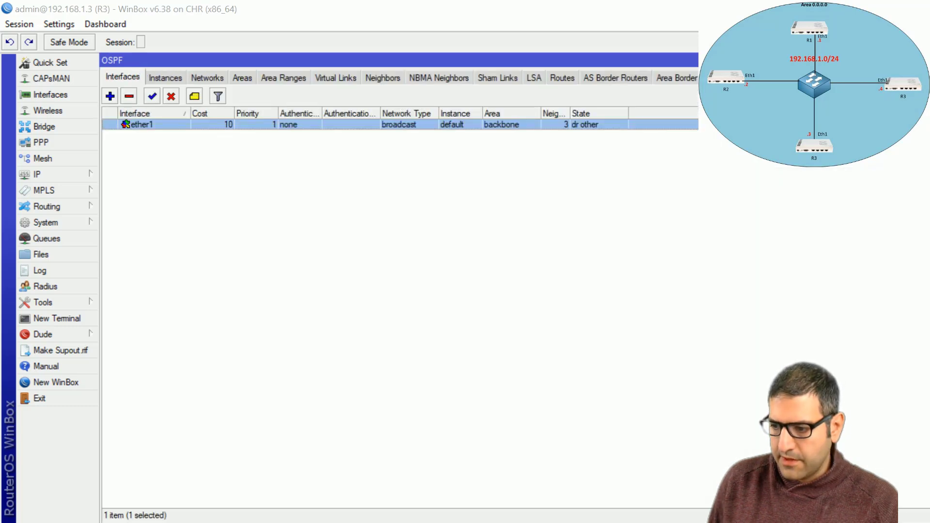
Switch to the R4 session and inspect the priority of its ether1 OSPF interface.
left_click(847, 7)
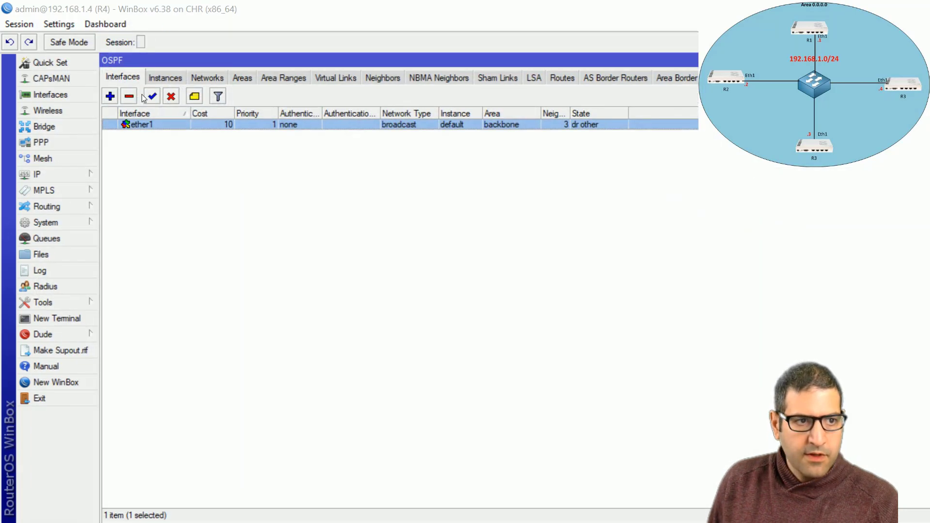
double_click(134, 125)
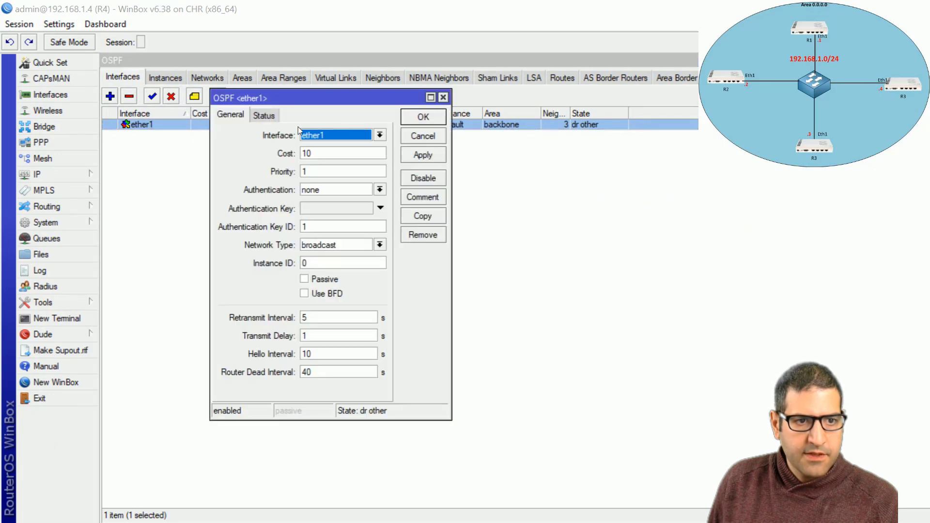
left_click(339, 175)
left_click(443, 98)
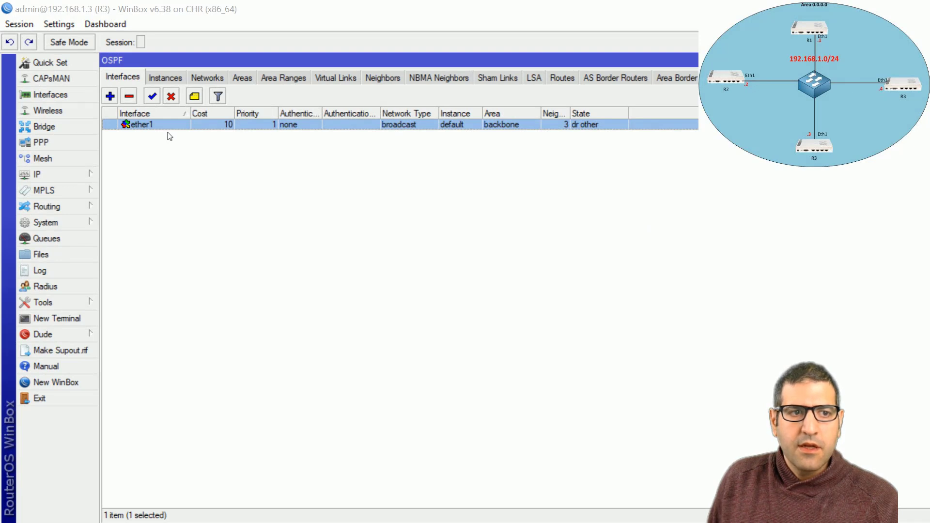
Set the priority of the ether1 OSPF interface on R3 to 2 and save it.
double_click(139, 125)
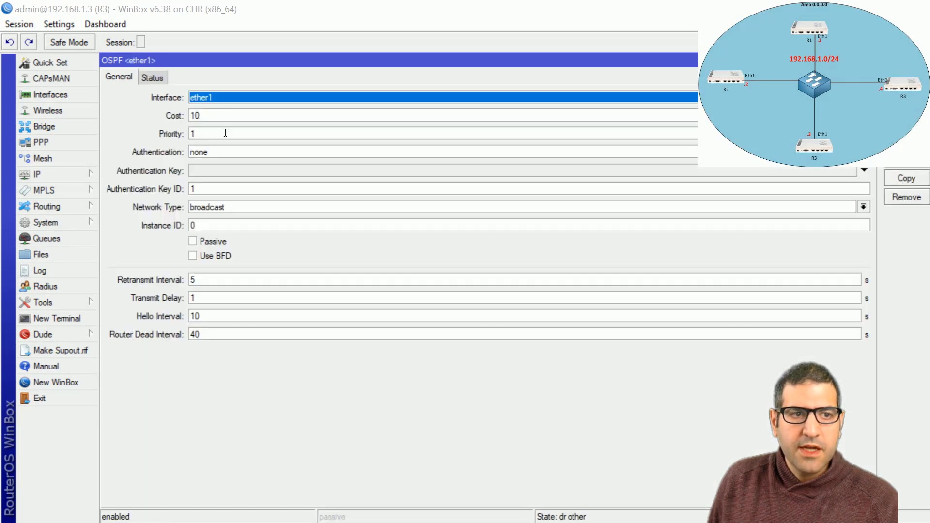
left_click_drag(929, 522, 928, 521)
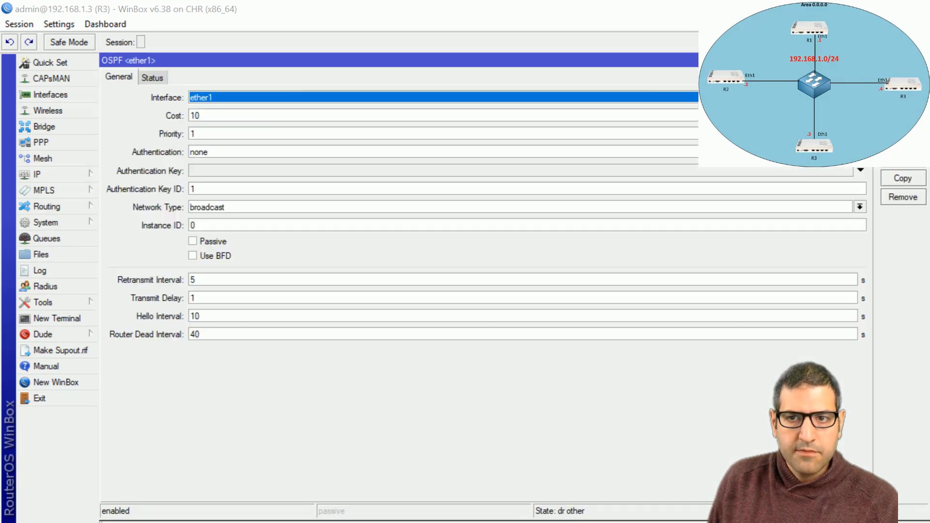
left_click(214, 134)
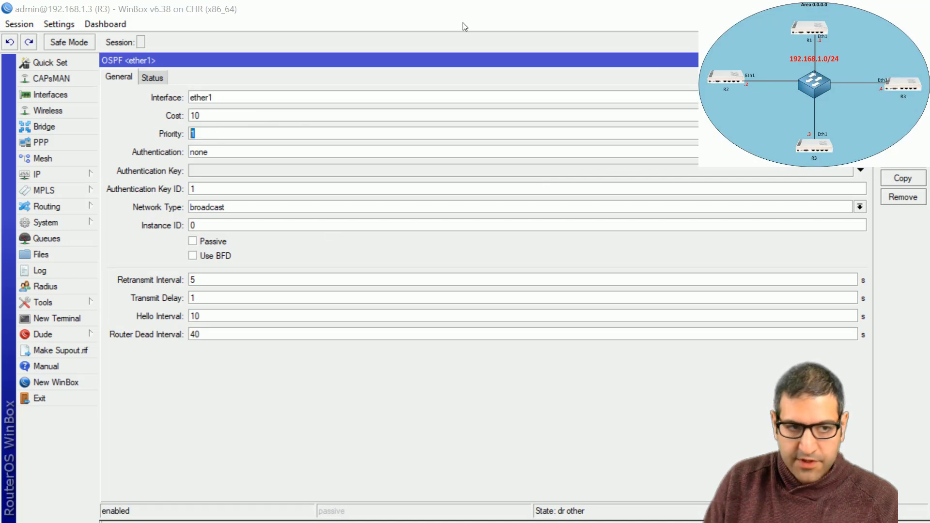
type("2")
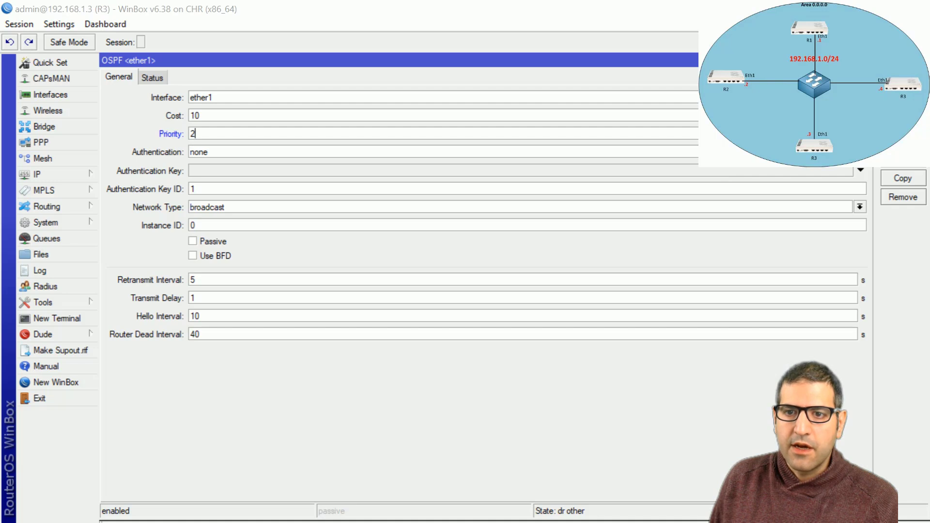
key("Return")
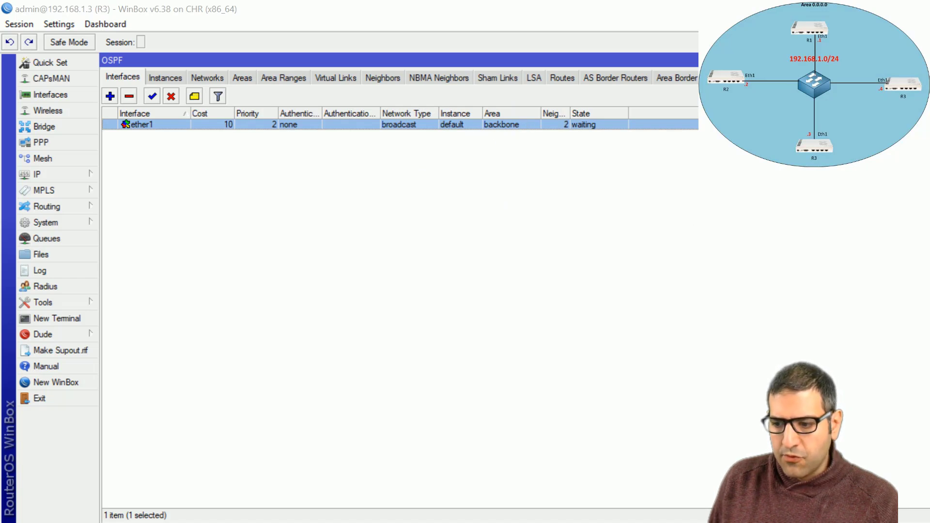
Check the ether1 OSPF state on R1, return to R3 and list its OSPF neighbors.
key("alt+Tab")
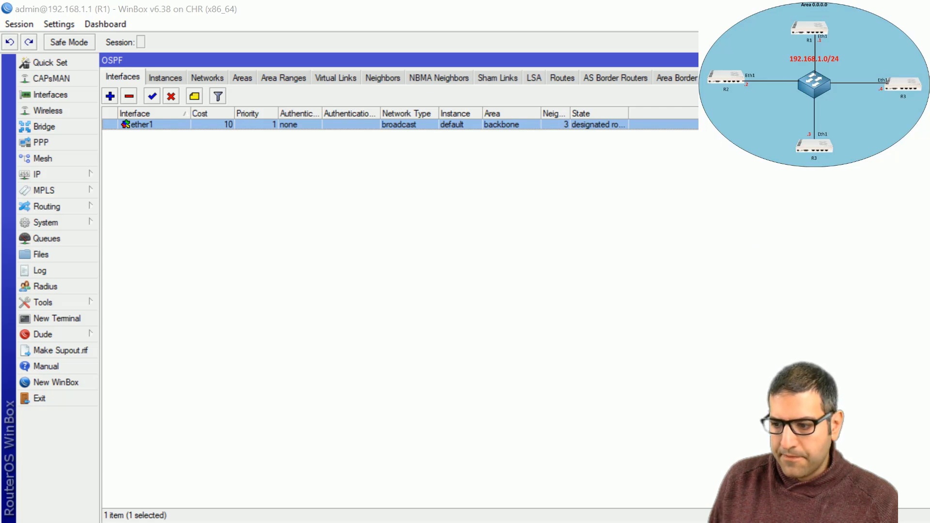
key("alt+Tab")
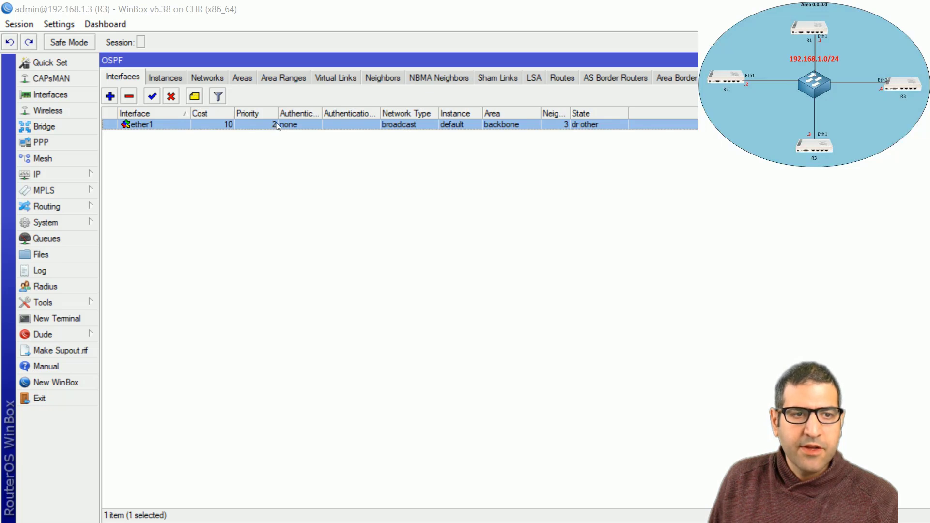
left_click(378, 80)
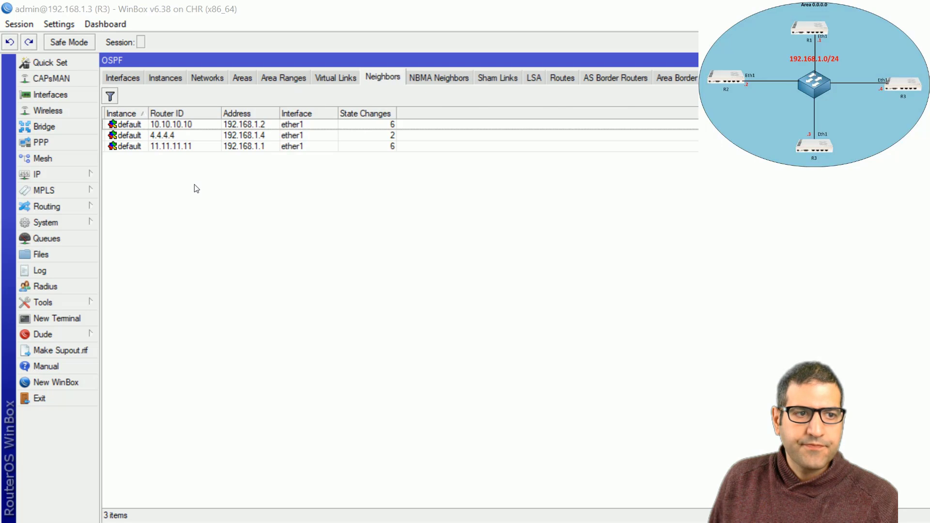
Inspect the DR and backup DR addresses of OSPF neighbor 11.11.11.11 on R3.
double_click(181, 146)
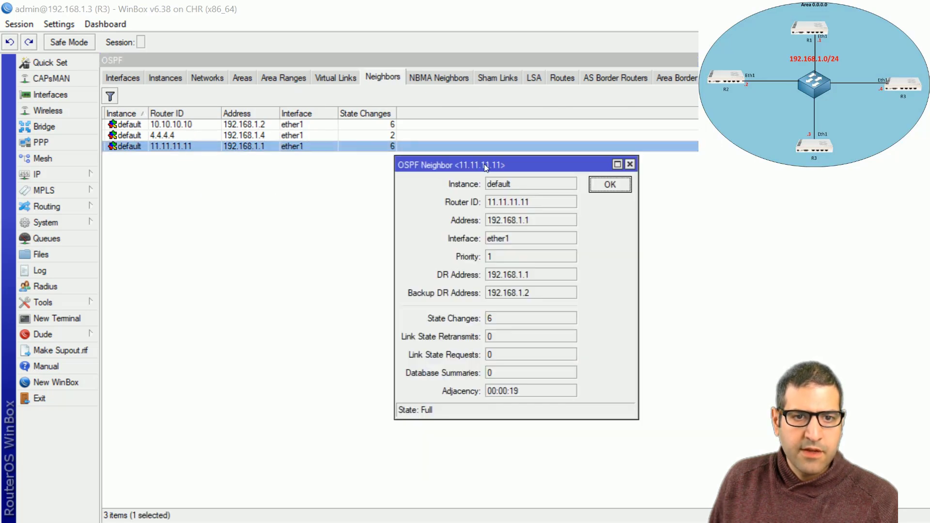
left_click_drag(498, 167, 348, 147)
left_click_drag(393, 255, 308, 242)
left_click_drag(393, 272, 338, 273)
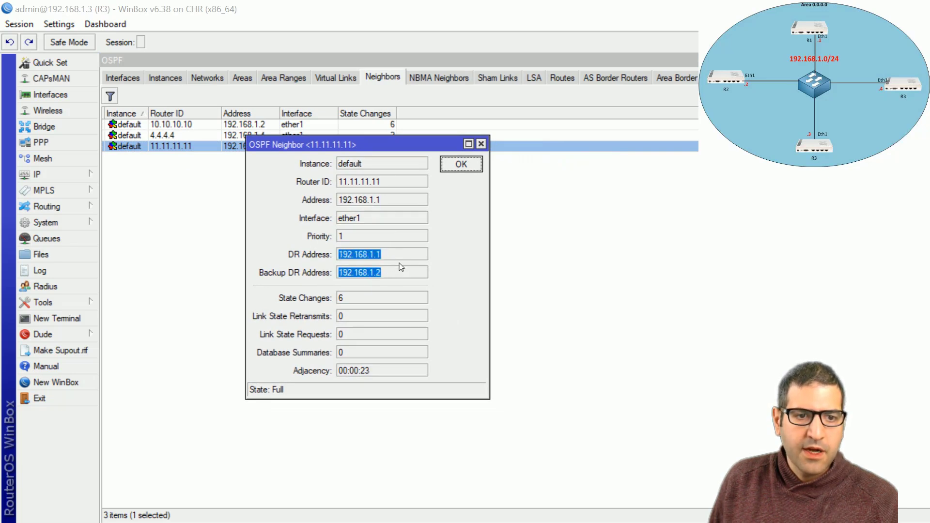
left_click_drag(402, 254, 347, 254)
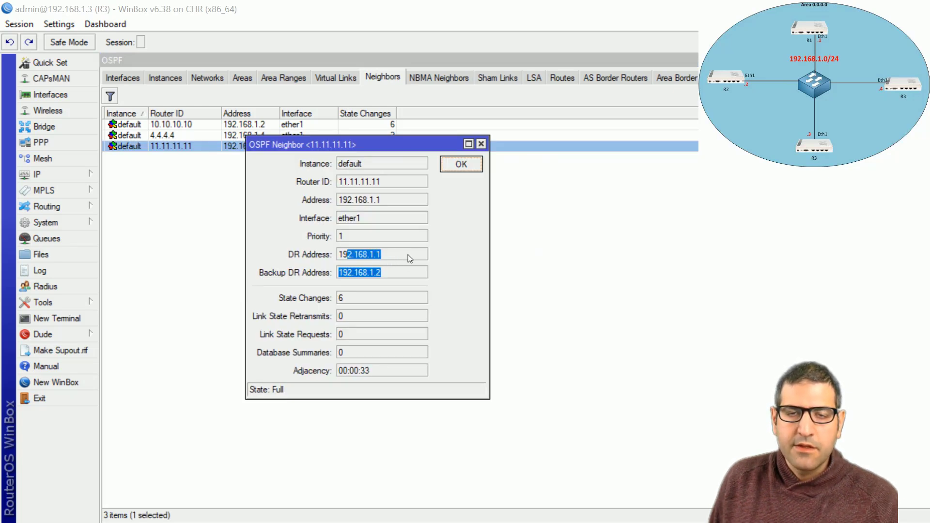
left_click(481, 144)
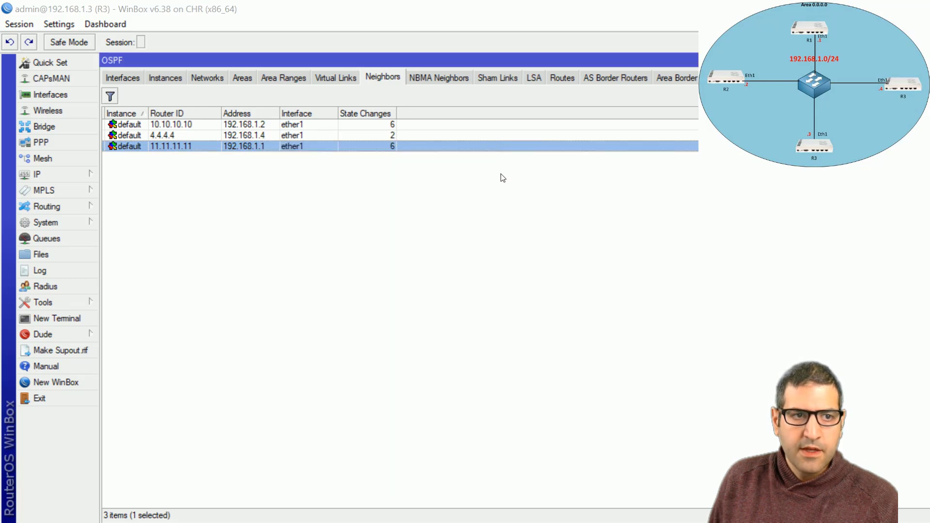
Switch to the R1 session and disable its default OSPF instance.
key("alt+Tab")
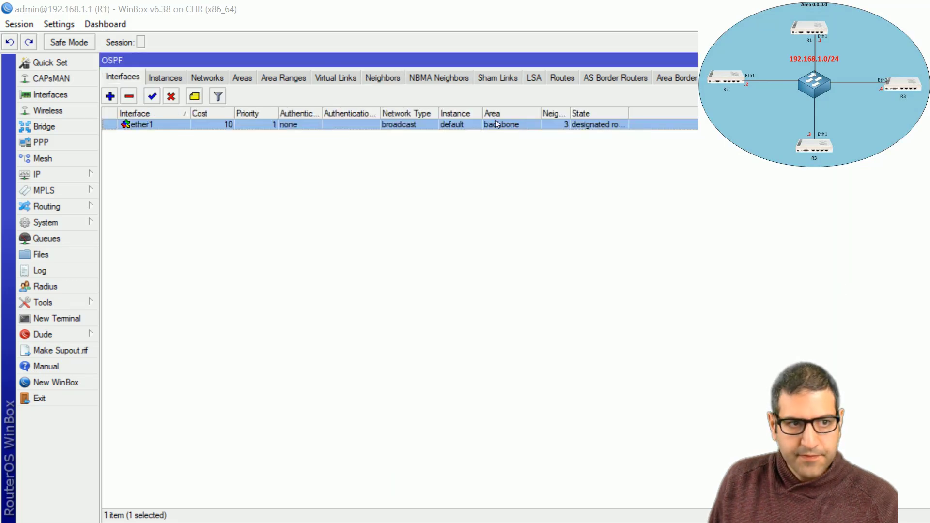
left_click(172, 80)
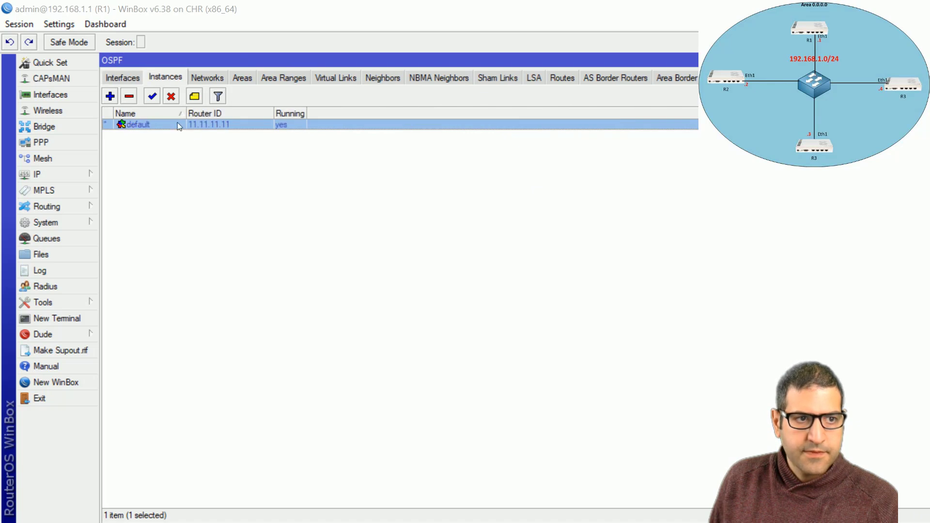
left_click(172, 95)
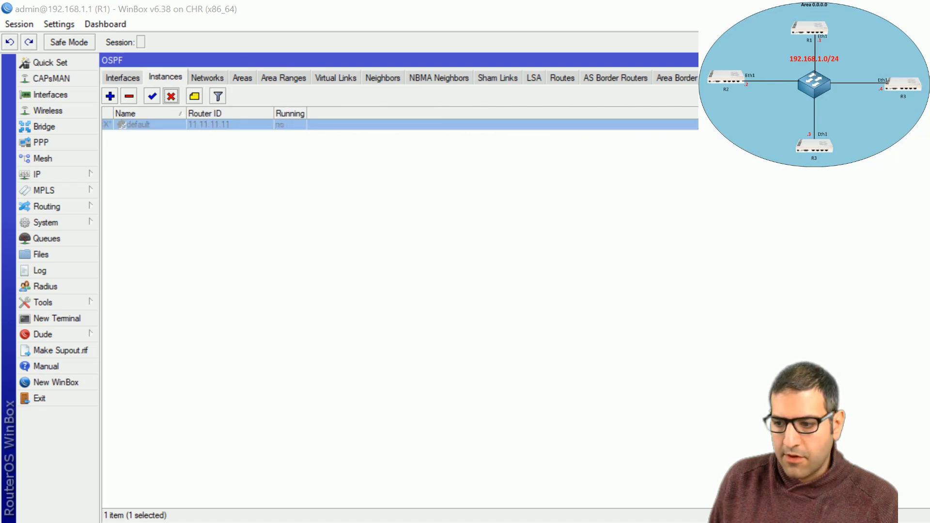
Switch to the R2 session and disable its default OSPF instance.
key("alt+Tab")
left_click(167, 77)
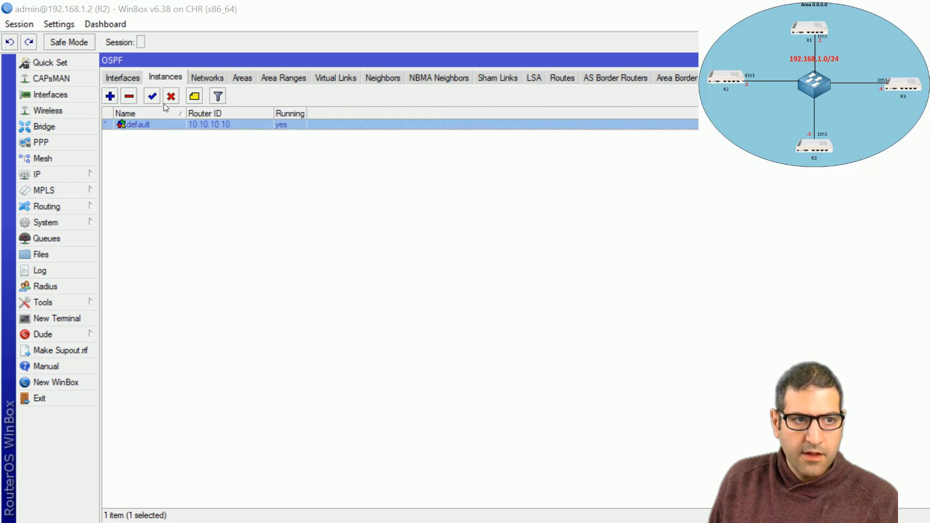
left_click(171, 96)
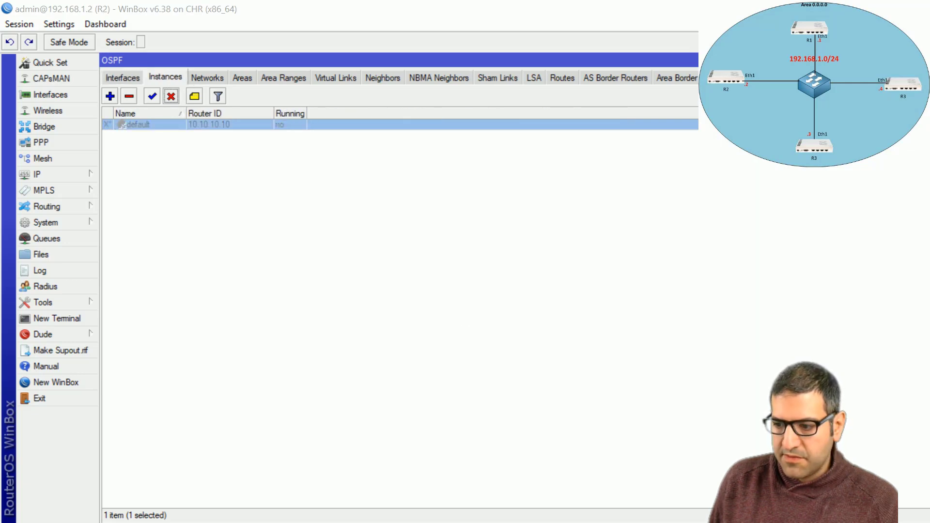
Switch to the R3 session and disable its default OSPF instance, and do the same in the R4 session.
key("alt+Tab")
left_click(156, 79)
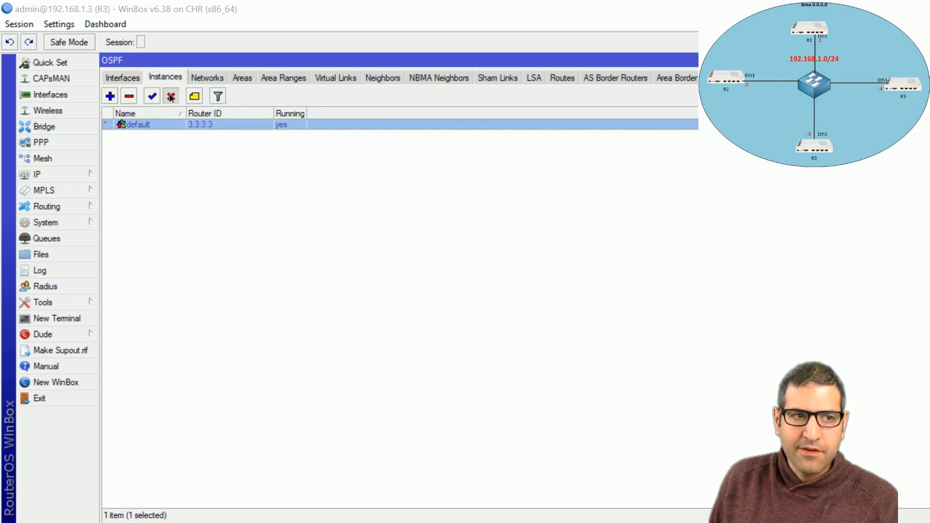
left_click(170, 96)
key("alt+Tab")
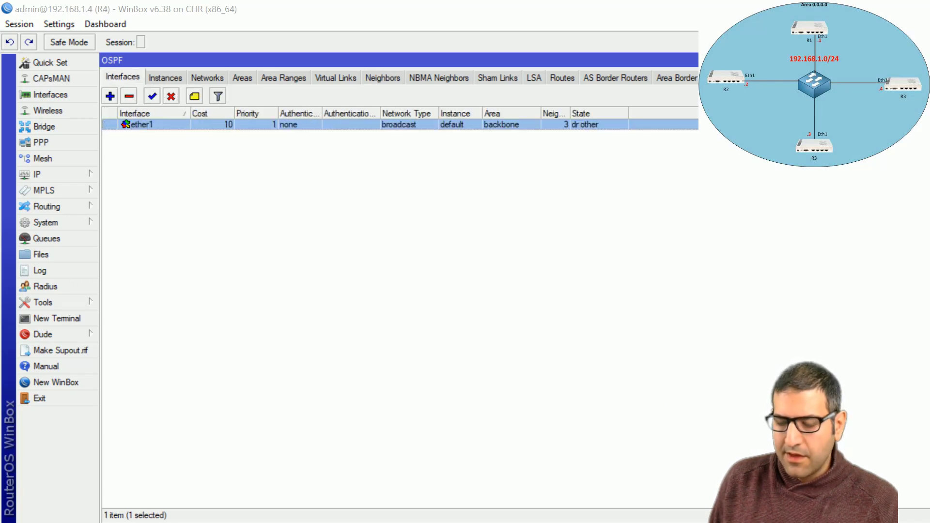
left_click(173, 74)
left_click(171, 97)
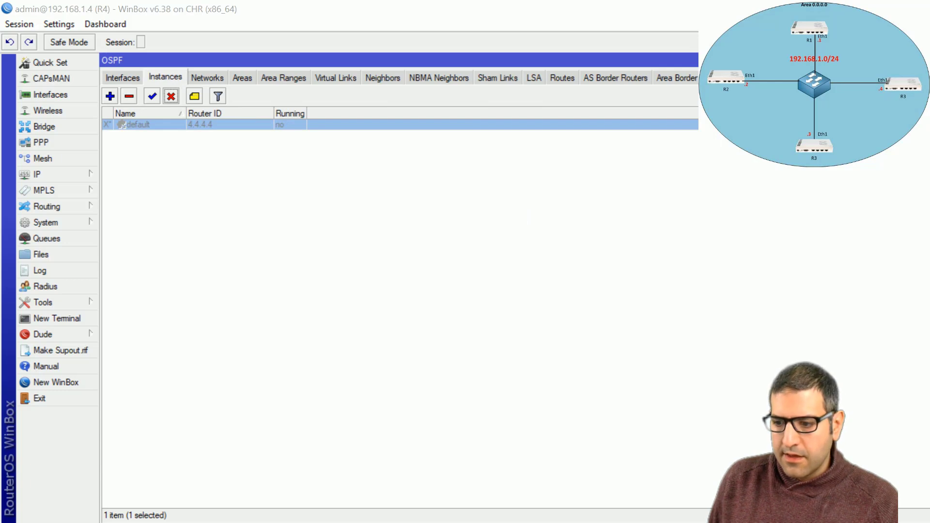
Re-enable the default OSPF instance on R1, R2, R3 and R4 in turn to restart the election.
key("alt+Tab")
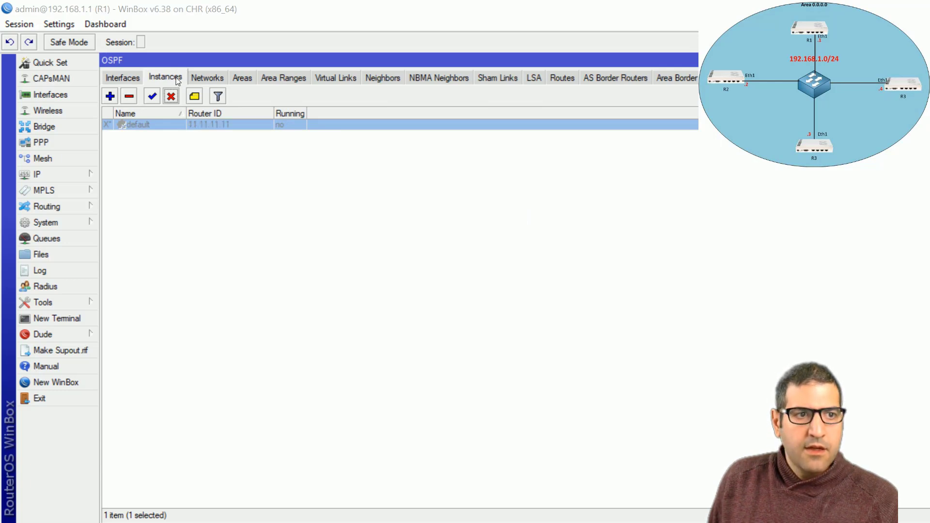
key("alt+Tab")
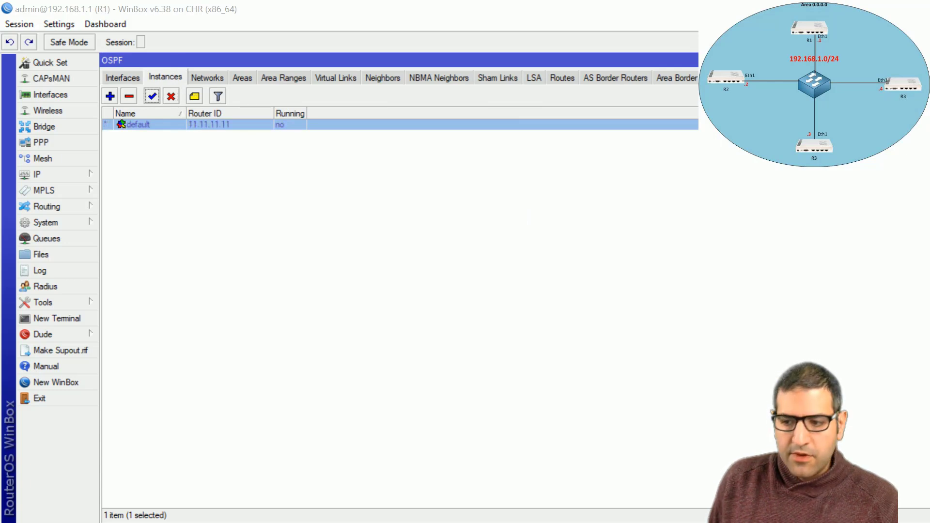
left_click(152, 96)
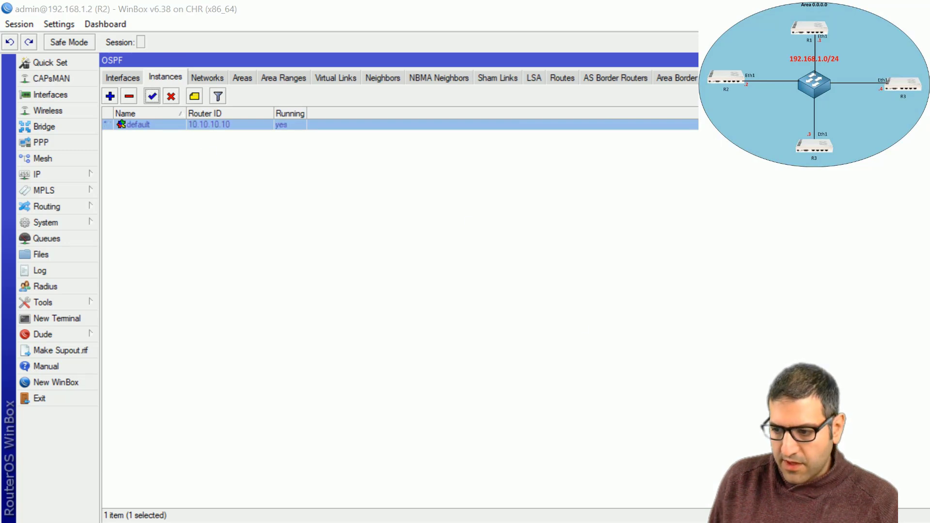
key("alt+Tab")
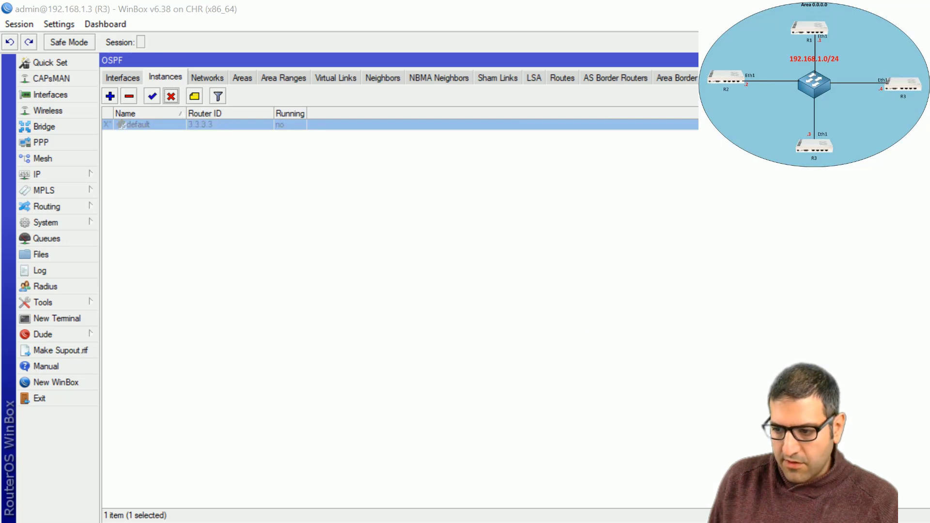
left_click(151, 96)
key("alt+Tab")
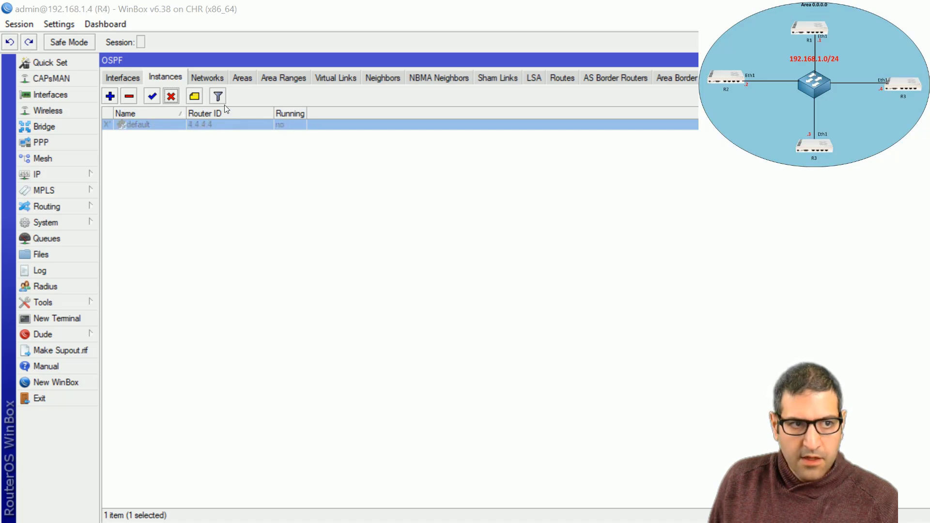
left_click(152, 96)
Check the ether1 OSPF interface state on R4 and on R3.
left_click(133, 77)
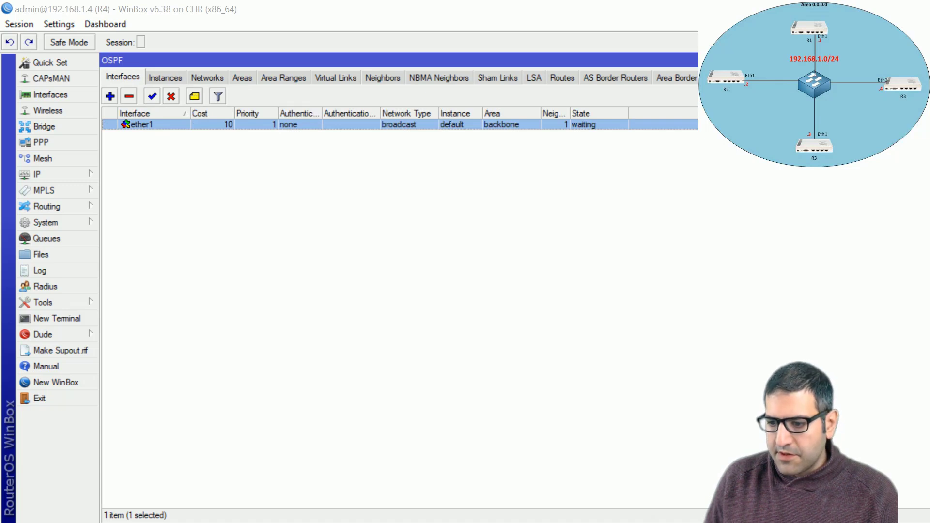
key("alt+Tab")
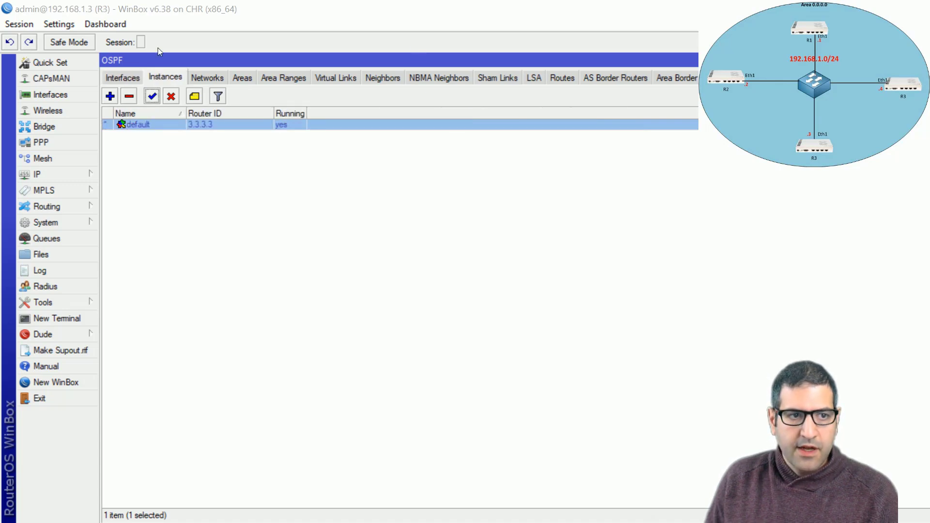
left_click(122, 77)
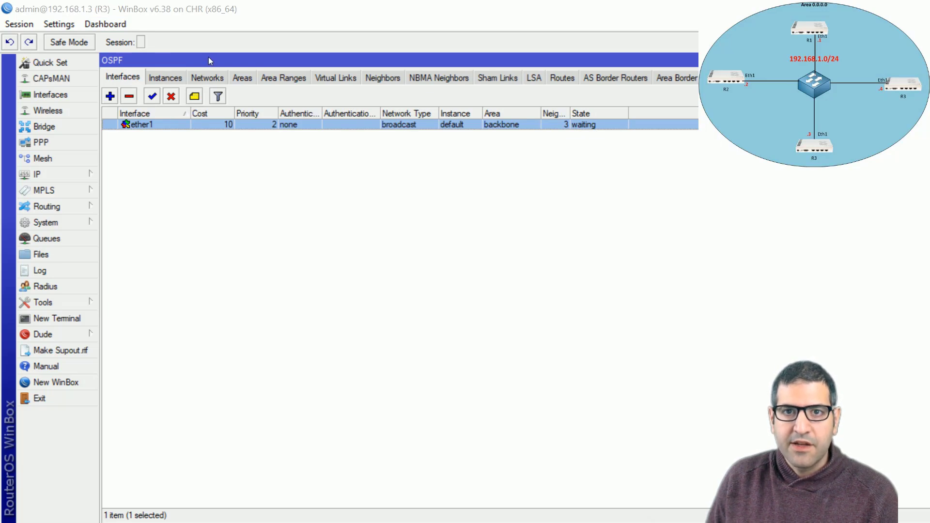
Inspect the DR and backup DR addresses of OSPF neighbor 11.11.11.11 on R3 and recheck R3's ether1 state.
left_click(384, 80)
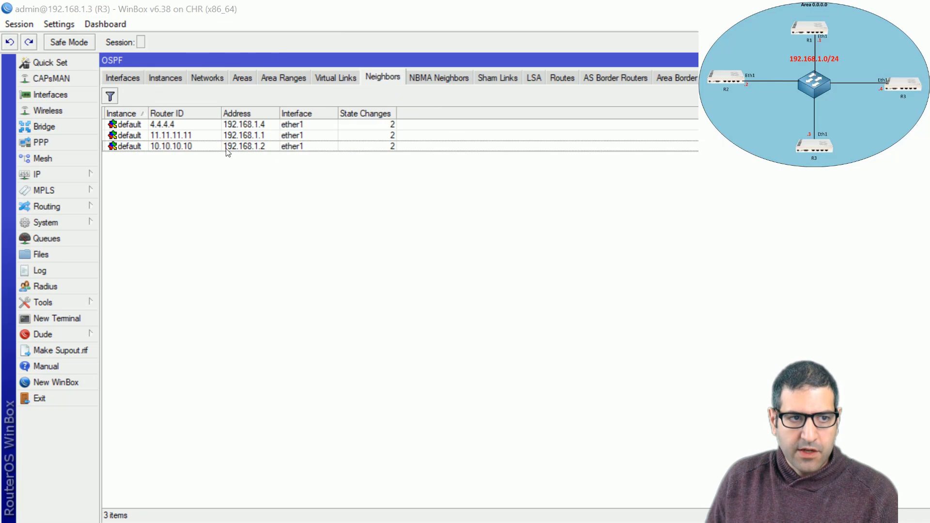
double_click(189, 135)
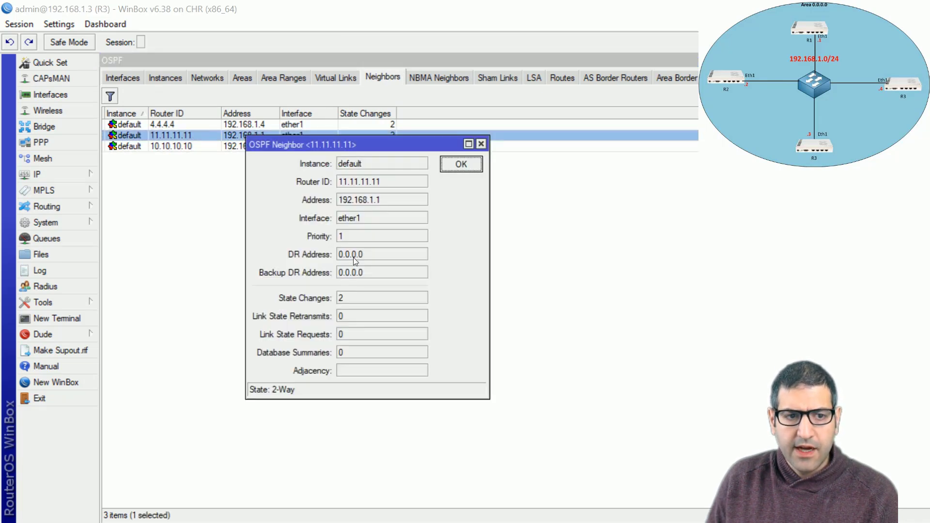
left_click(485, 143)
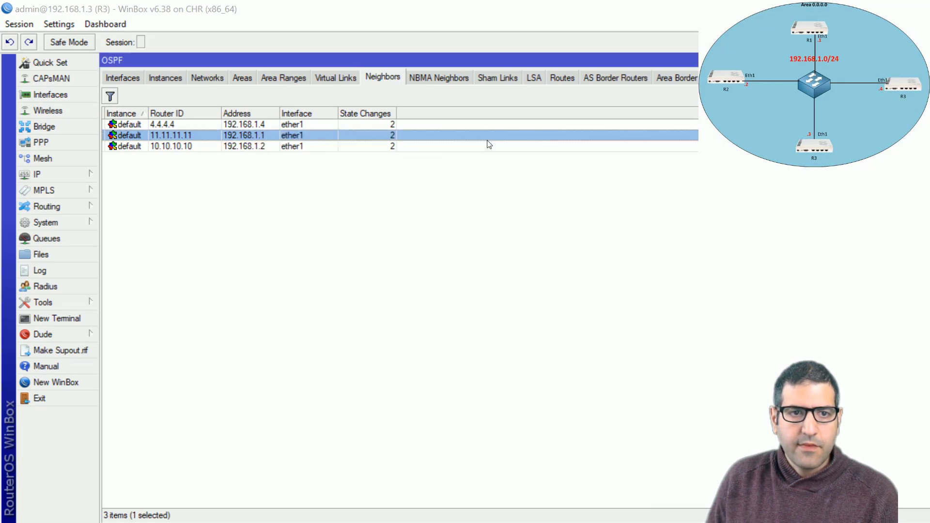
left_click(133, 79)
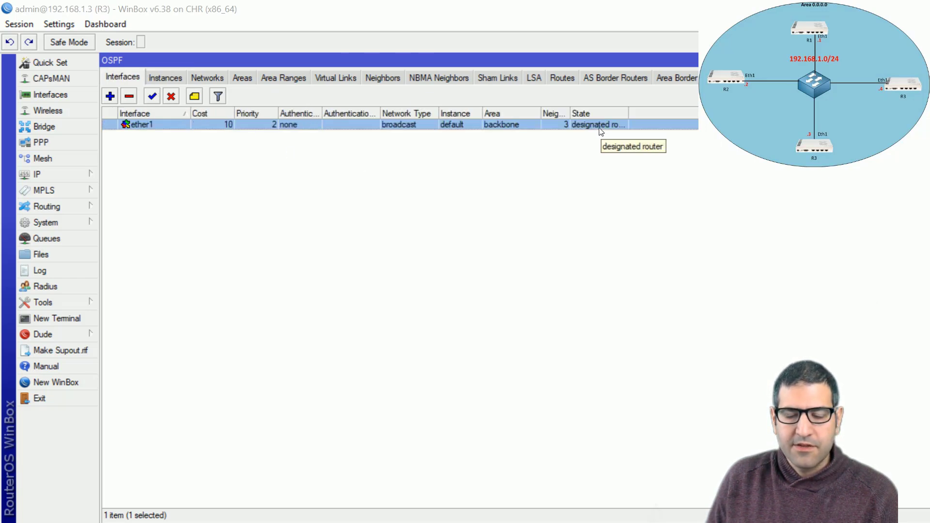
Switch to the Paint diagram, write 2 and DR in red under R3, and strike out its DROTH label.
key("alt+Tab")
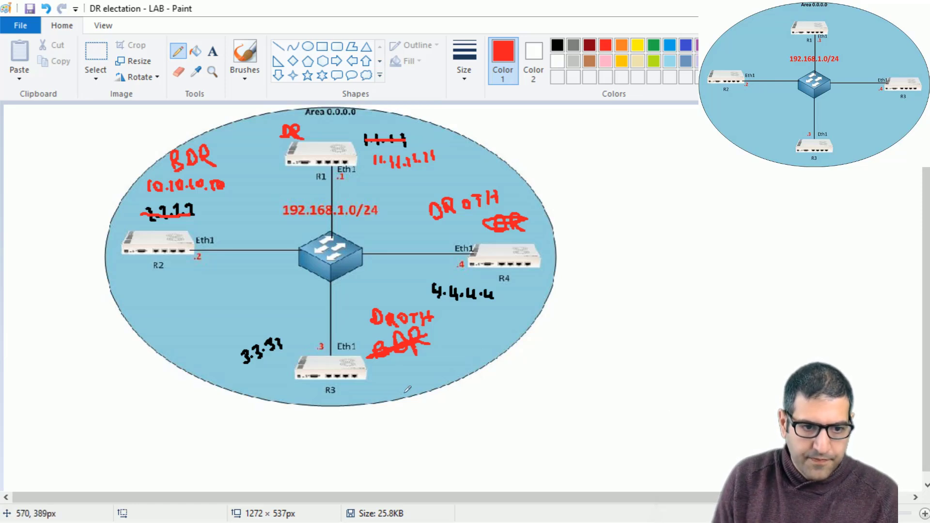
left_click_drag(312, 400, 322, 413)
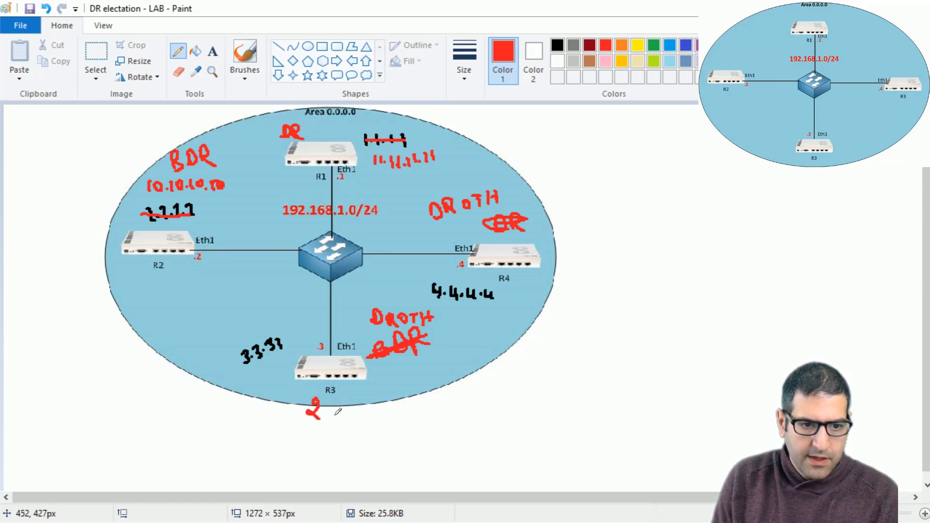
left_click_drag(355, 314, 426, 316)
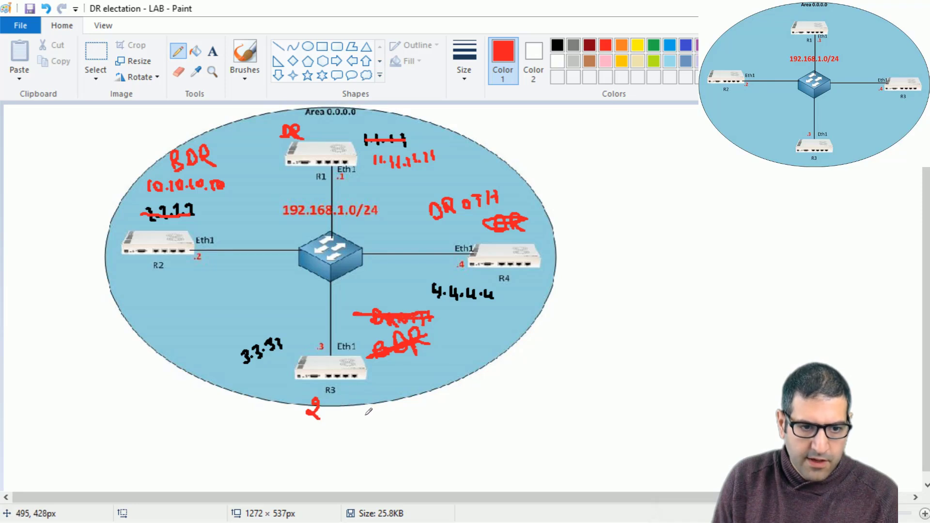
mouse_move(344, 401)
left_mouse_down()
mouse_move(340, 415)
mouse_move(353, 415)
left_mouse_up()
left_click_drag(358, 398, 379, 418)
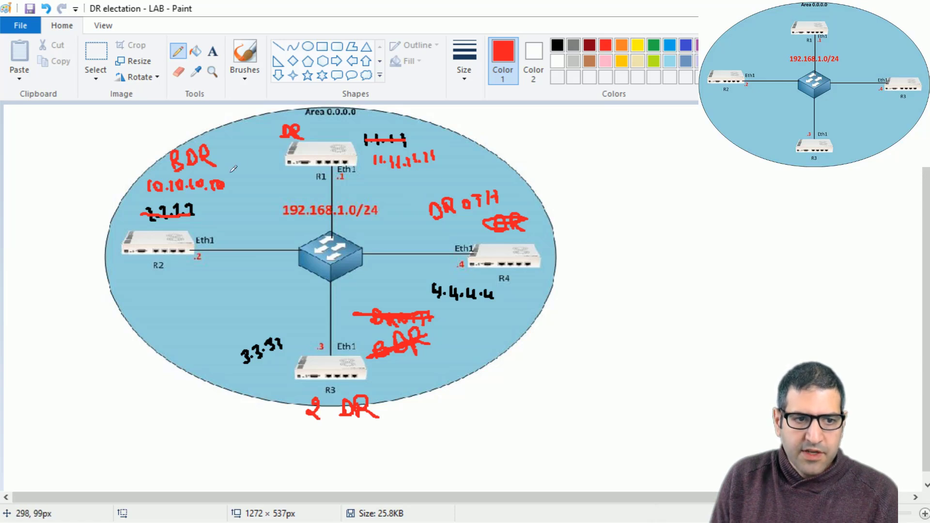
Write priority 1 in red beside R4, R2 and R1, and add a BDR label below R1's 11.11.11.11 router ID.
left_click_drag(521, 285, 520, 296)
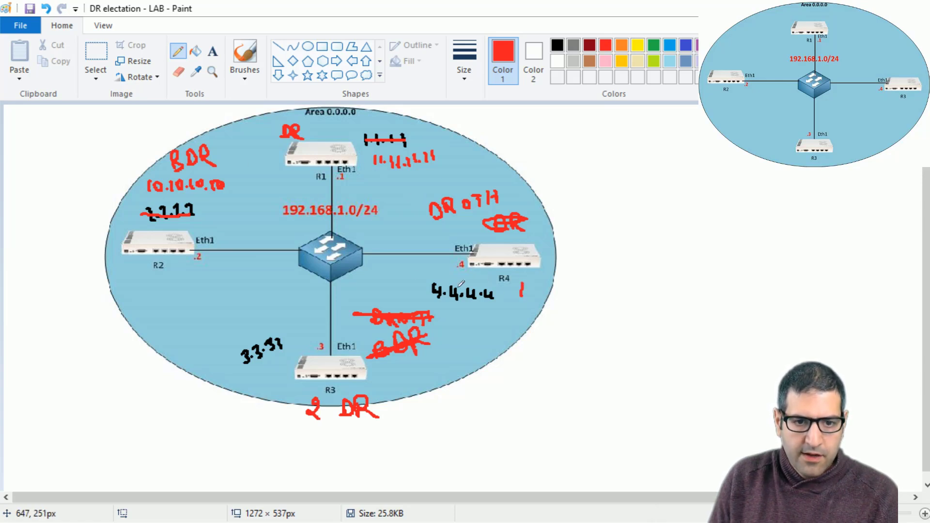
left_click_drag(114, 262, 113, 275)
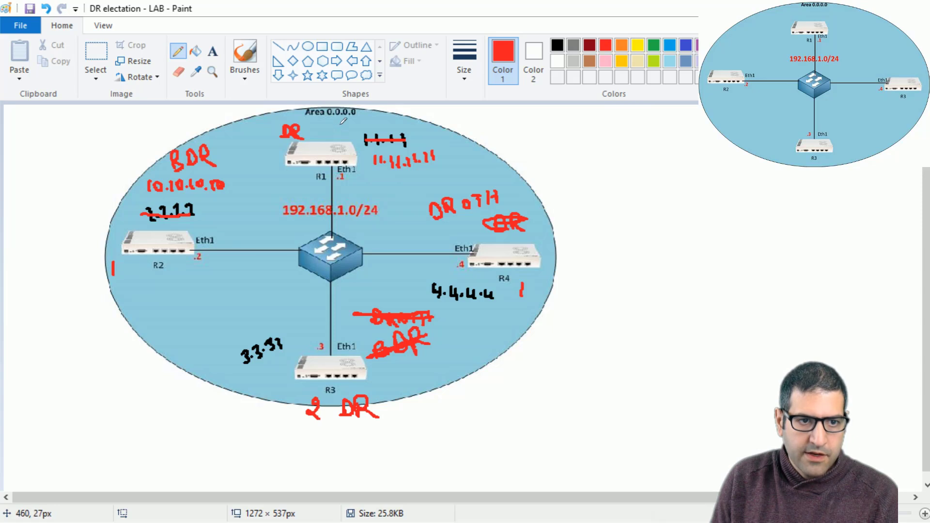
left_click_drag(350, 179, 349, 188)
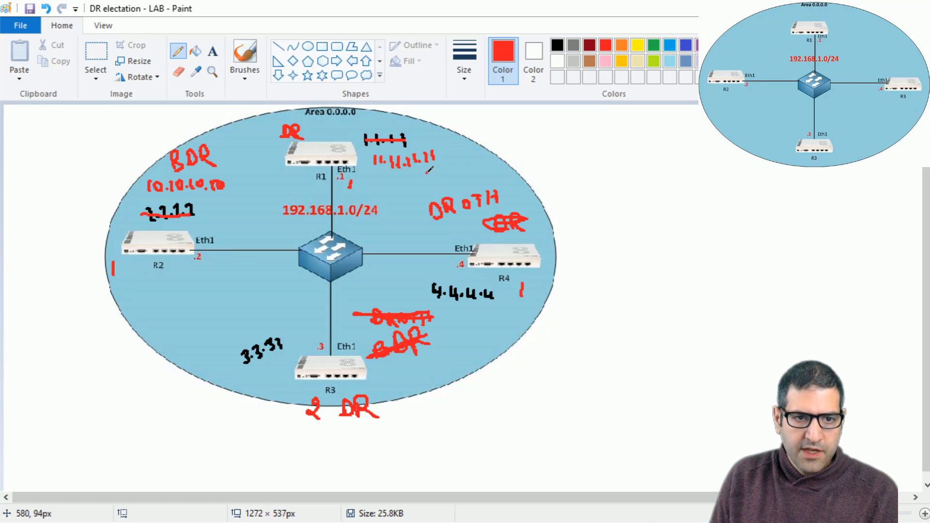
mouse_move(428, 169)
left_mouse_down()
mouse_move(418, 172)
mouse_move(474, 174)
left_mouse_up()
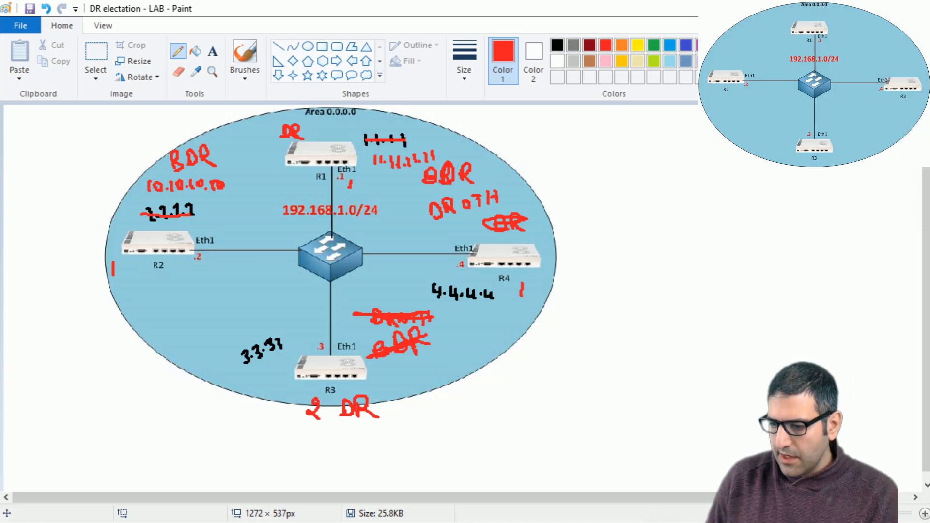
Return to WinBox and check the ether1 OSPF interface state on R1 and on R4.
key("alt+Tab")
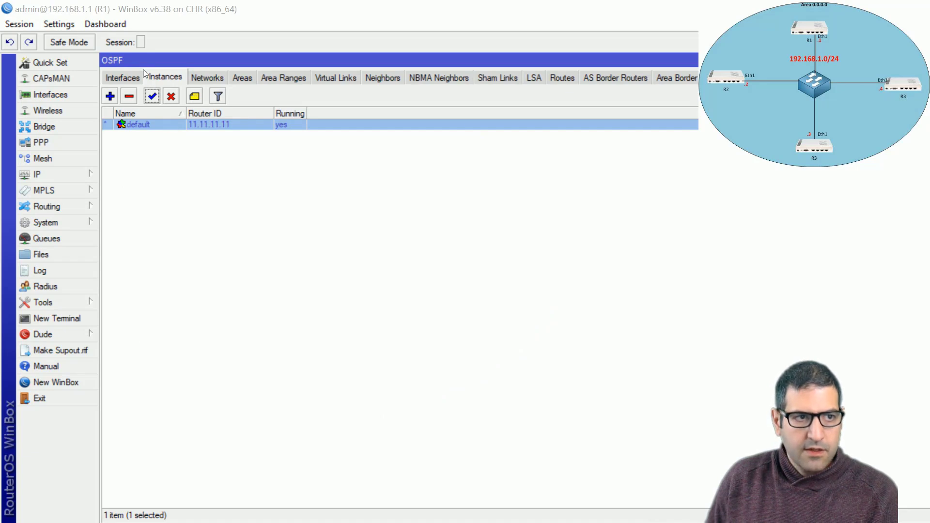
left_click(126, 79)
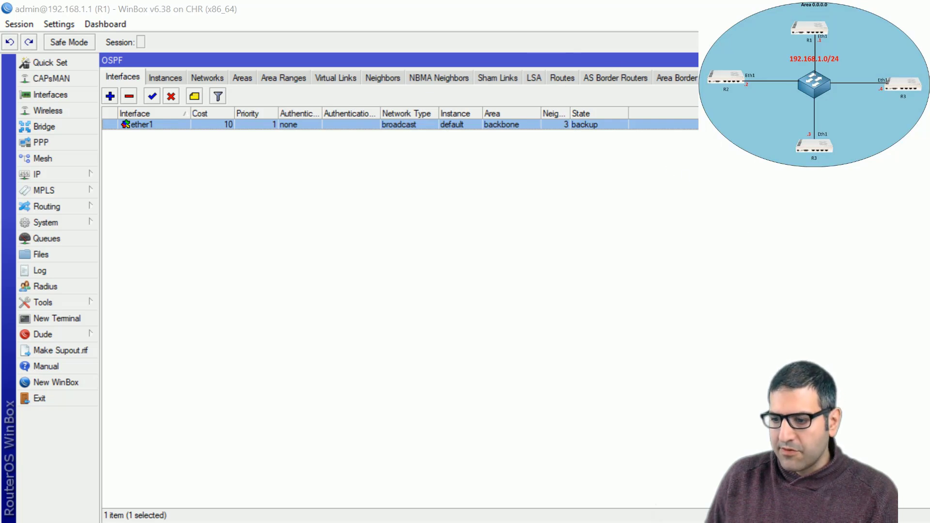
key("alt+Tab")
left_click(121, 78)
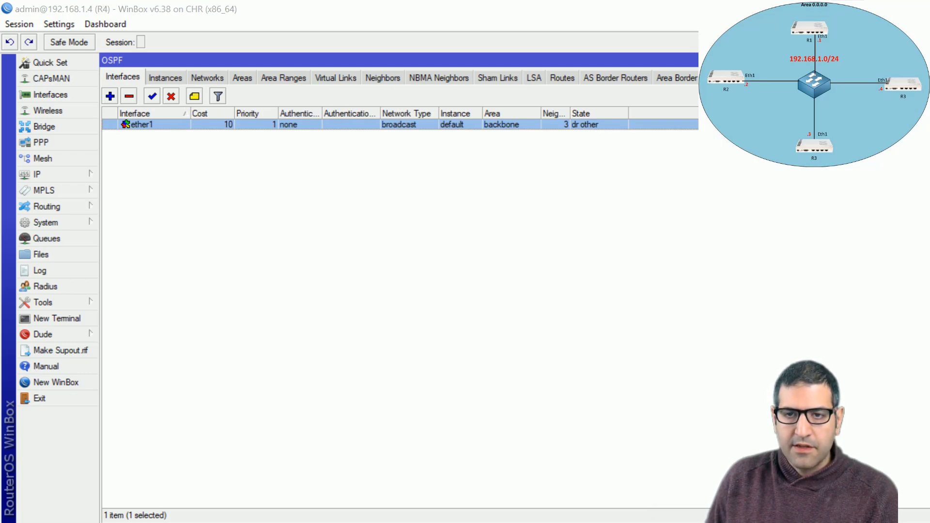
Switch to the PowerPoint lab slide and draw a red check mark beside task 5, making R3 the DR.
key("alt+Tab")
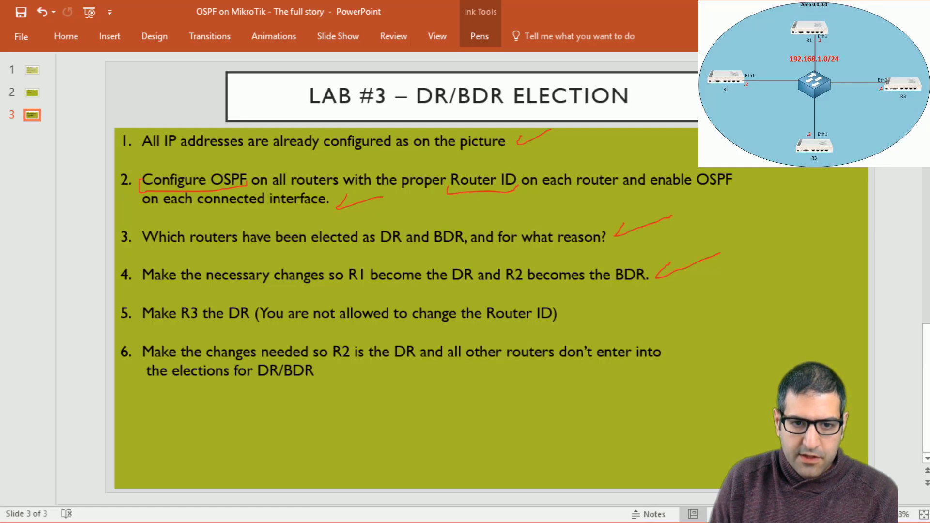
left_click_drag(578, 305, 629, 304)
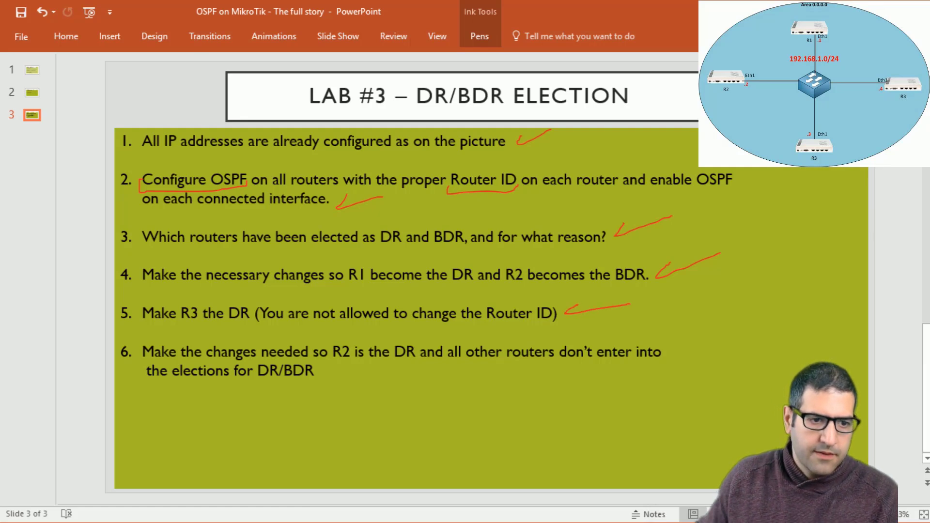